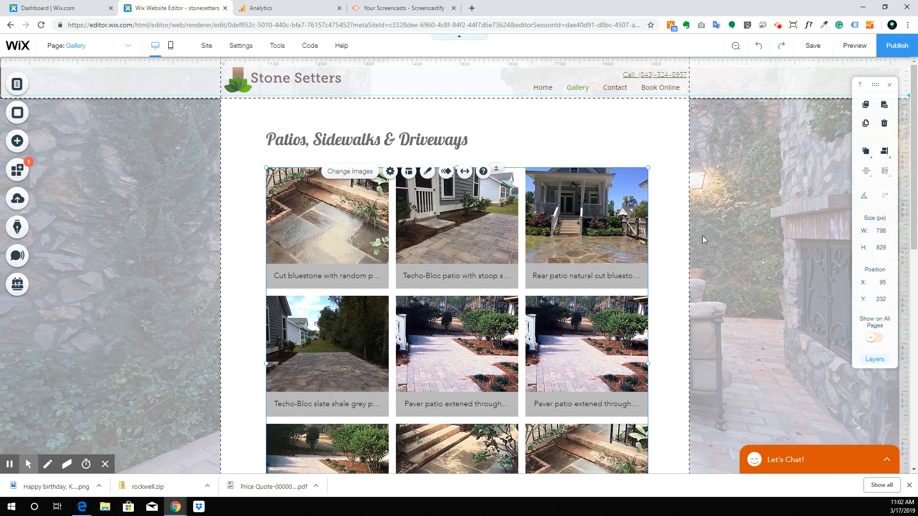
Step: Delete the unwanted paver, flagstone, bluestone steps and driveway photos in the gallery organizer
scroll(429, 255, down, 4)
scroll(443, 301, up, 4)
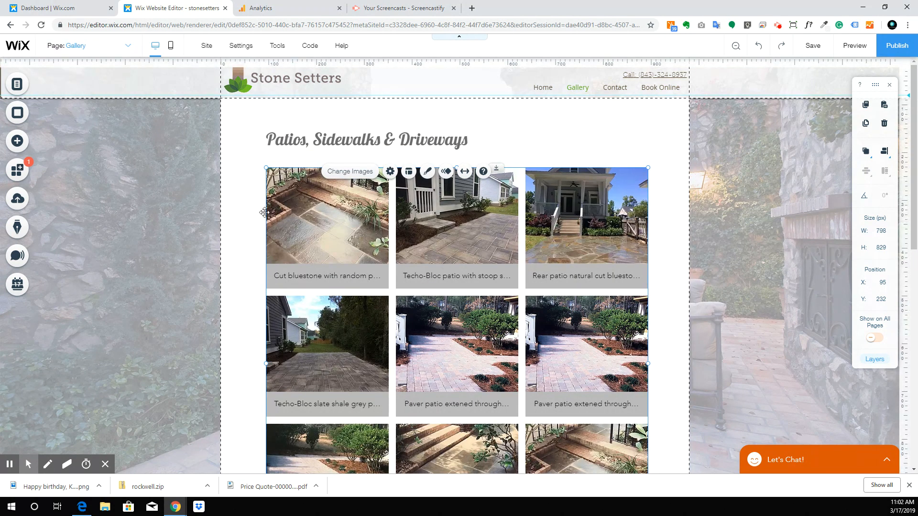
double_click(440, 261)
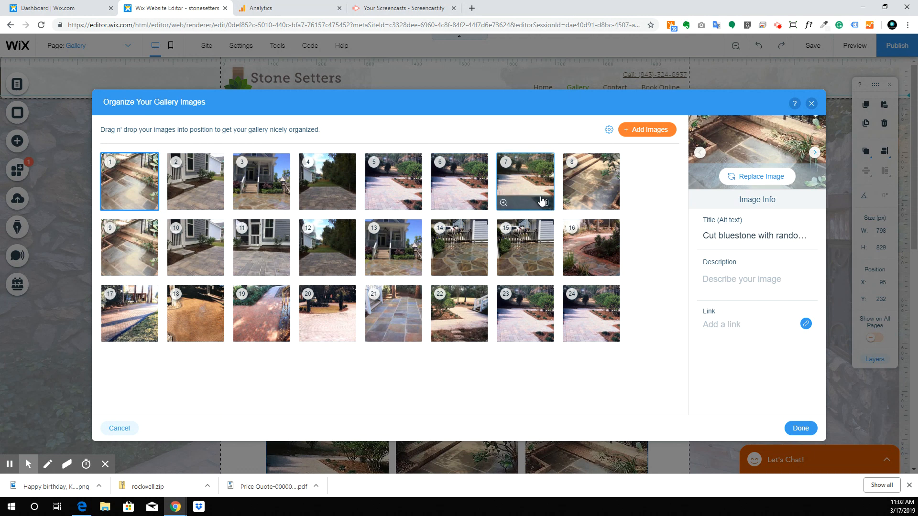
click(480, 205)
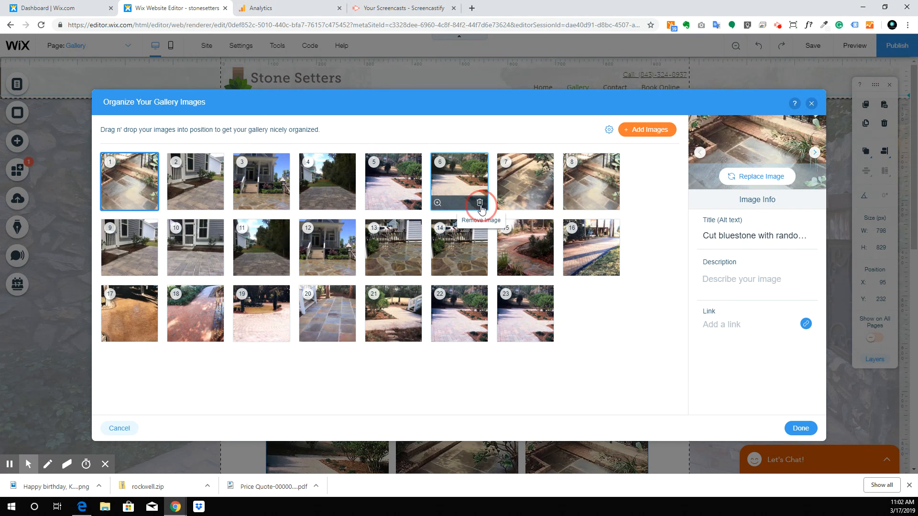
click(479, 203)
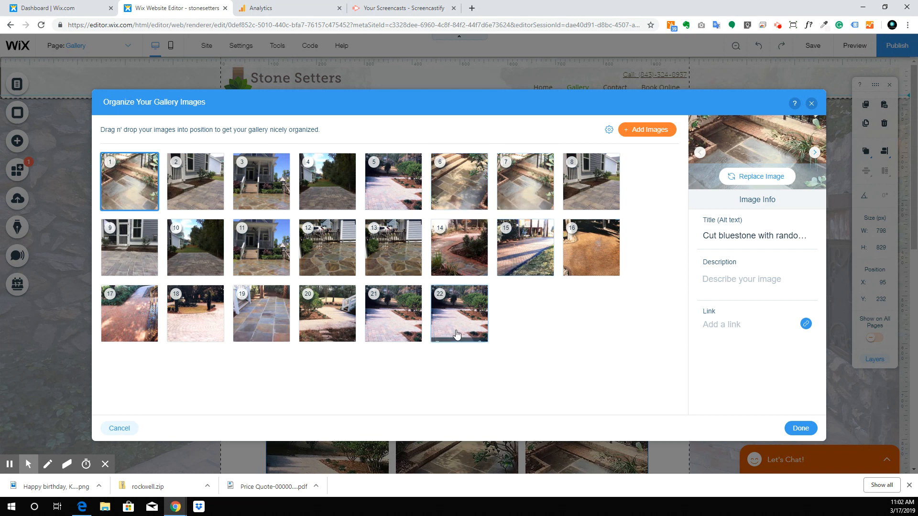
drag(348, 274, 349, 272)
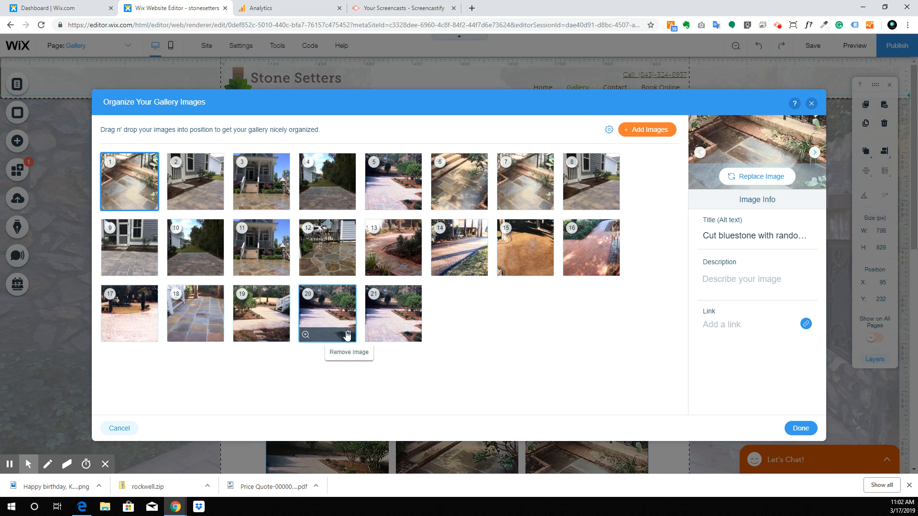
click(348, 335)
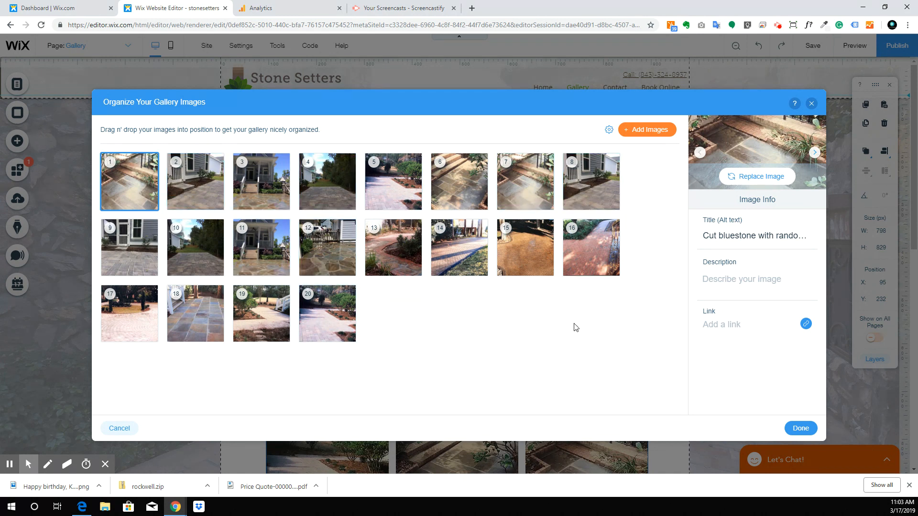
click(480, 203)
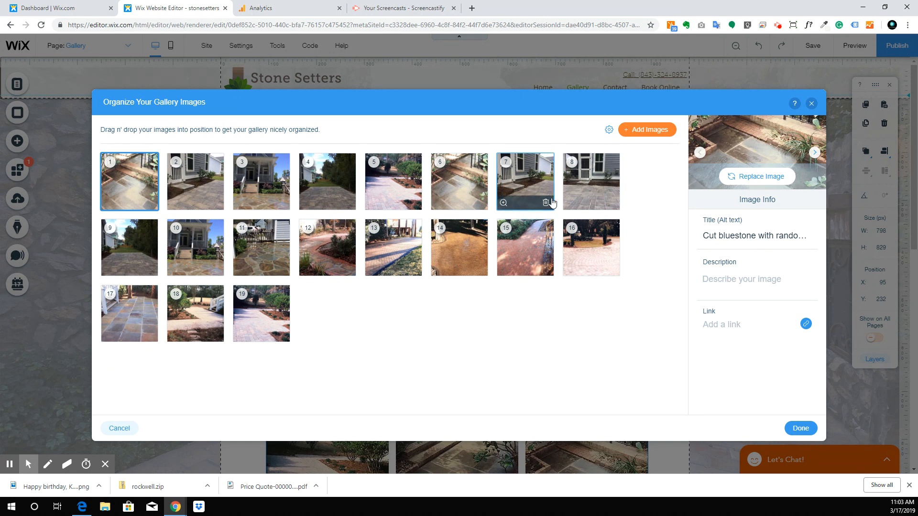
click(546, 202)
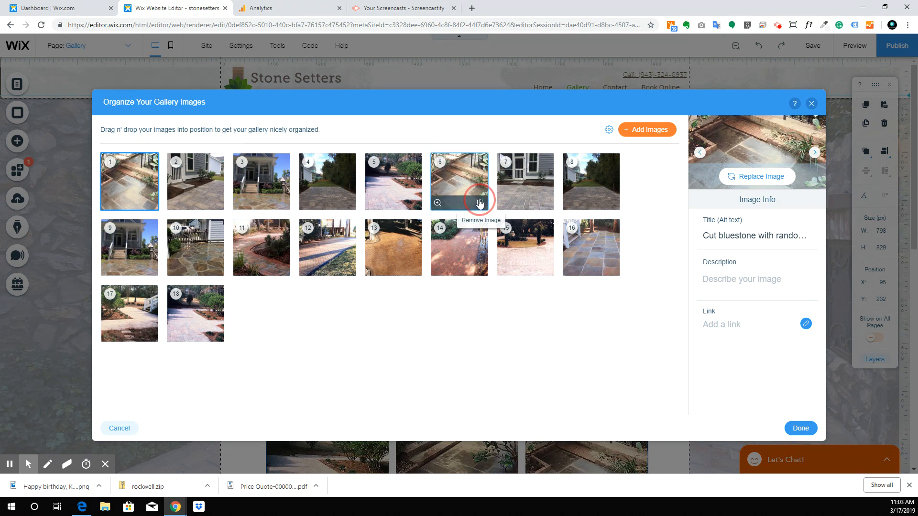
click(480, 203)
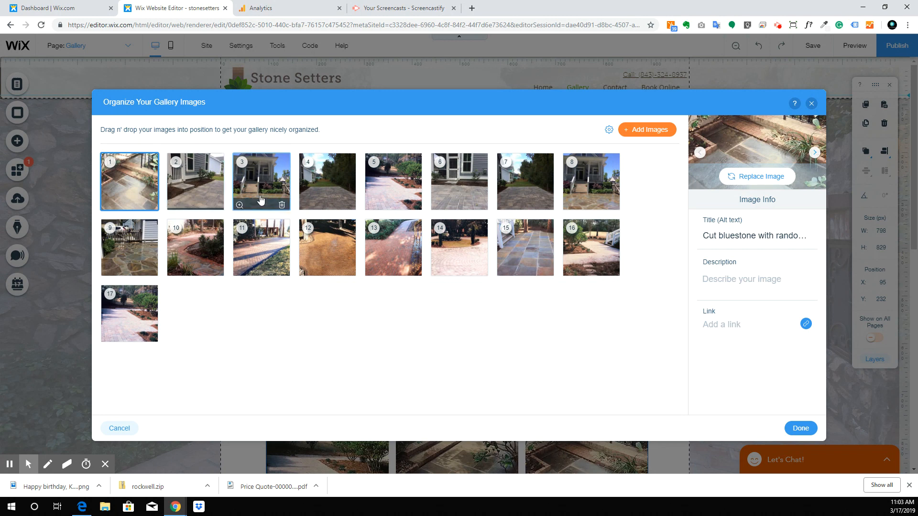
click(349, 204)
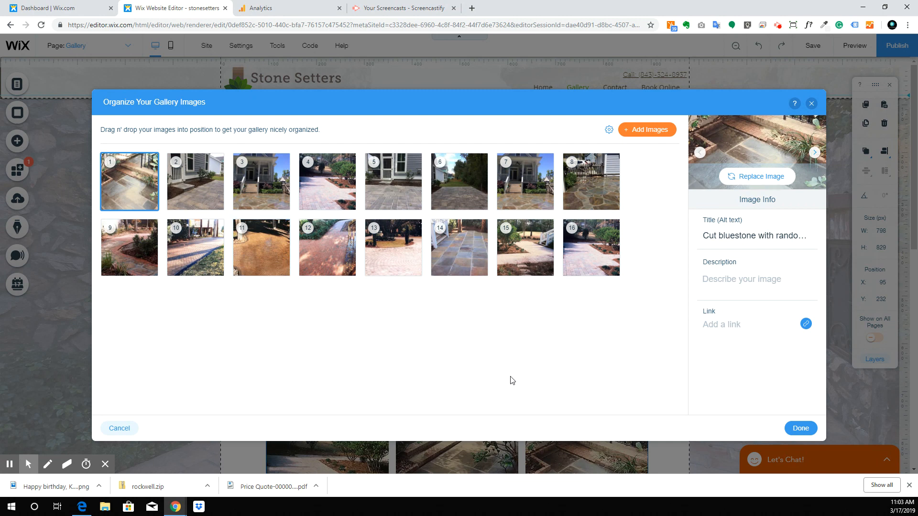
click(616, 268)
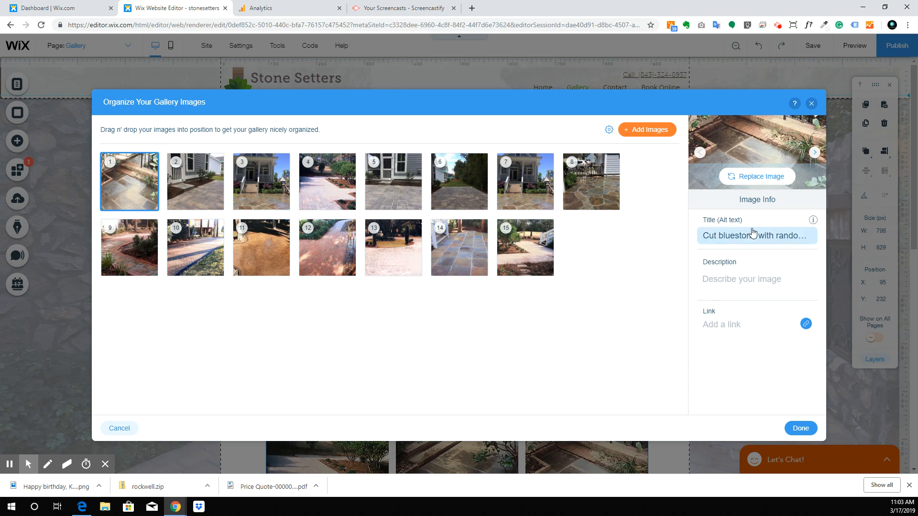
click(185, 184)
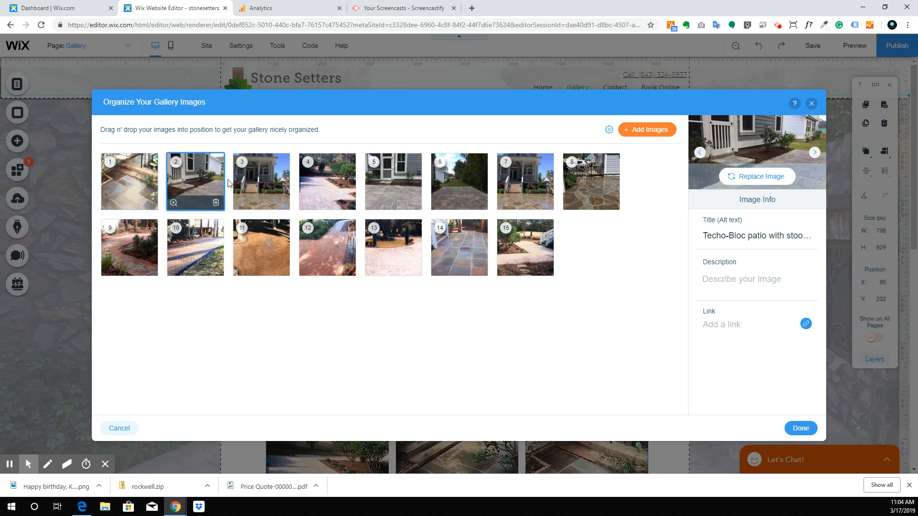
click(261, 189)
click(328, 191)
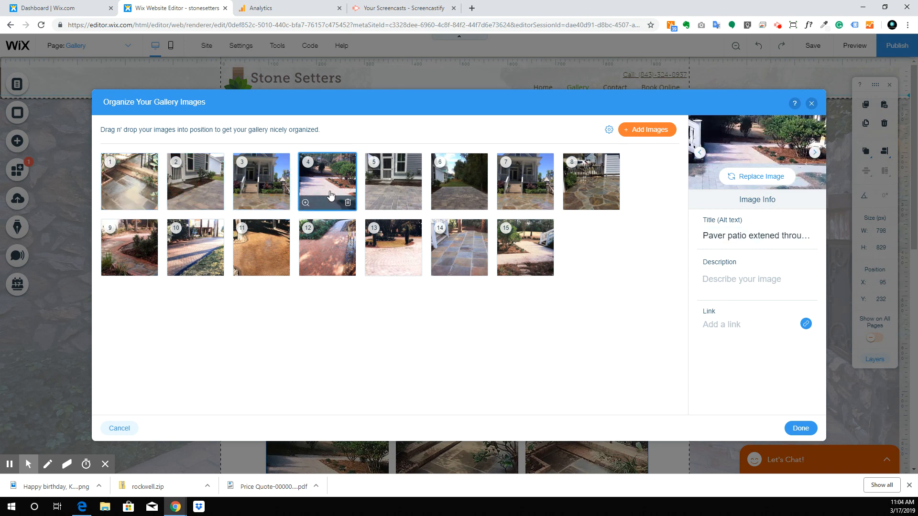
click(393, 190)
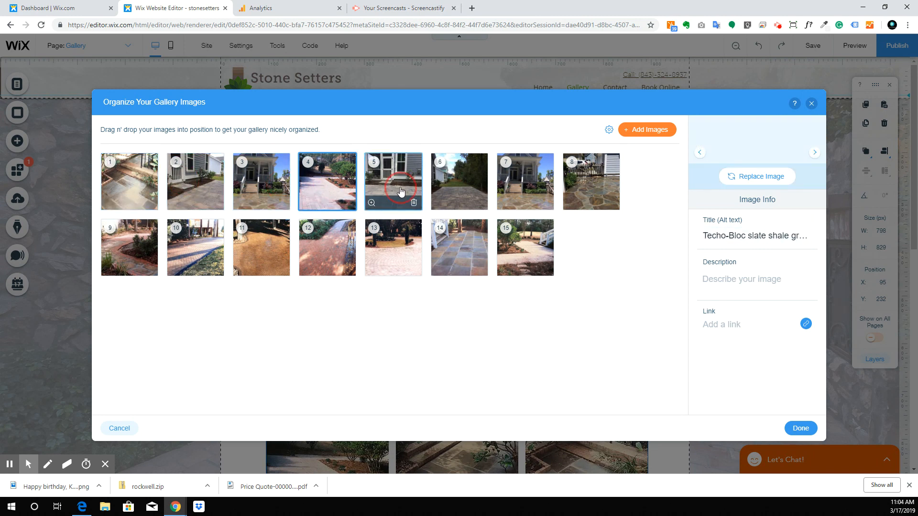
click(469, 192)
click(525, 187)
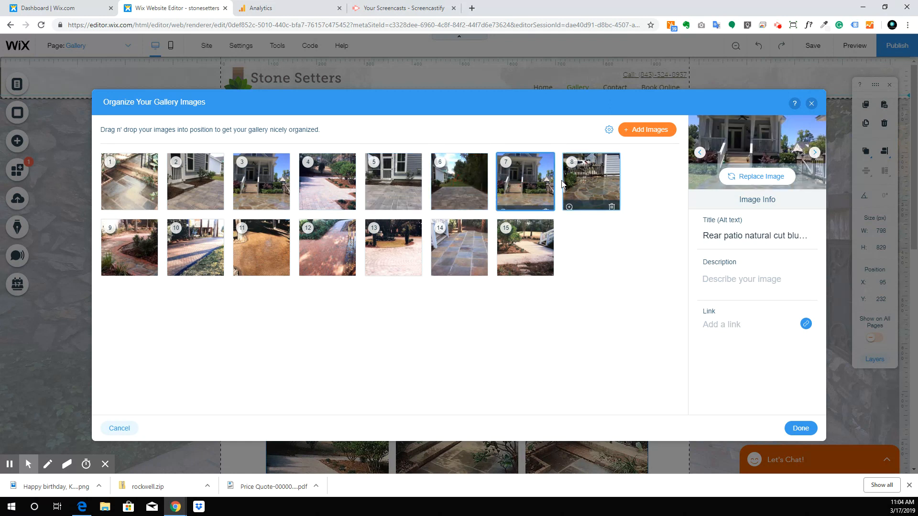
click(587, 191)
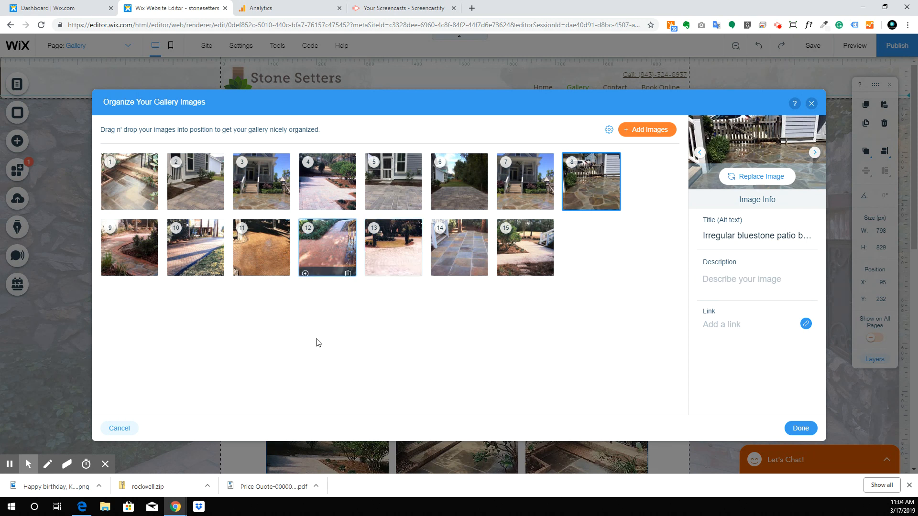
click(775, 287)
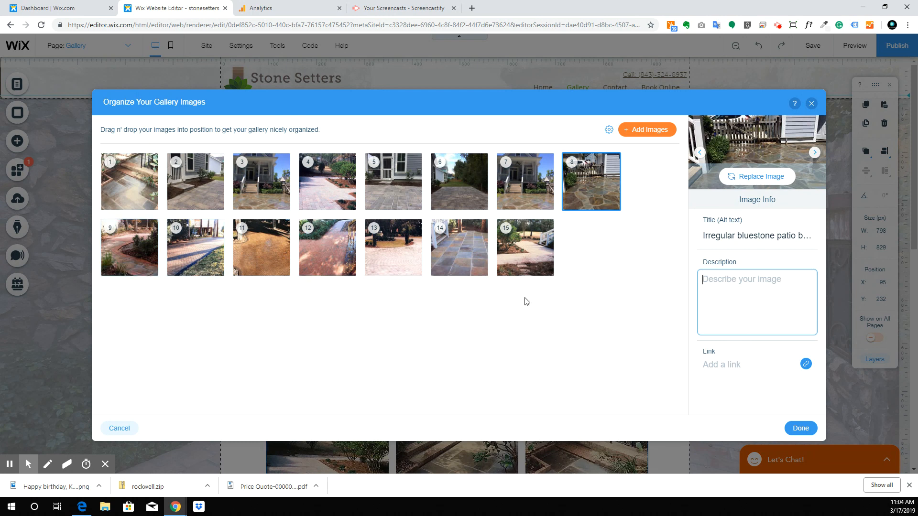
click(152, 241)
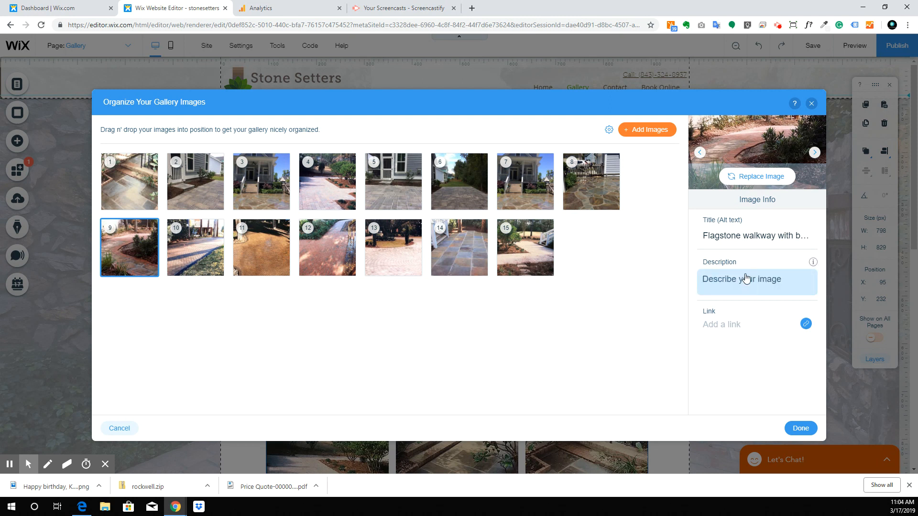
click(191, 246)
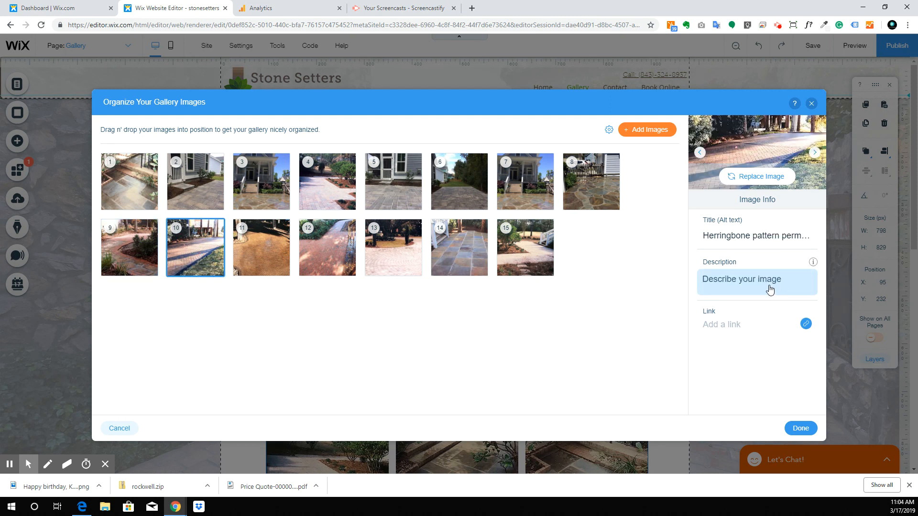
click(251, 245)
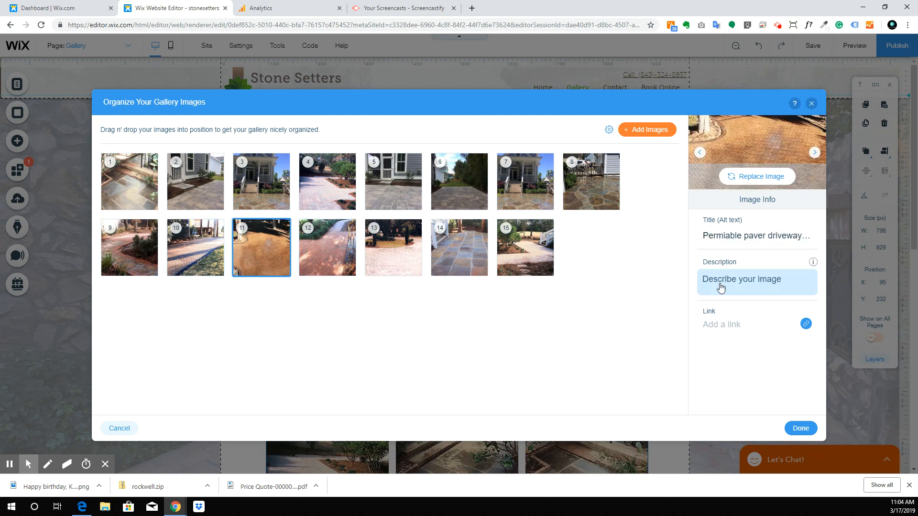
click(327, 246)
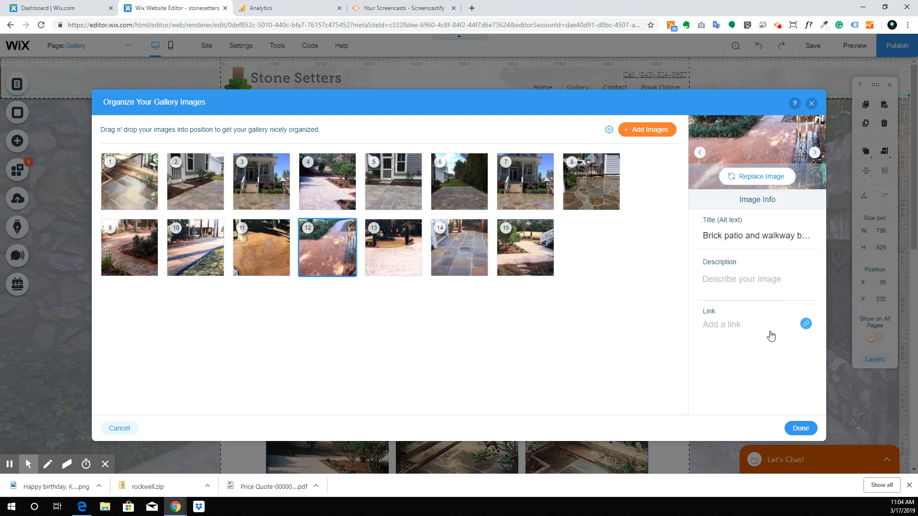
Step: Point photo 12's link at the Book Online page of the site
click(754, 329)
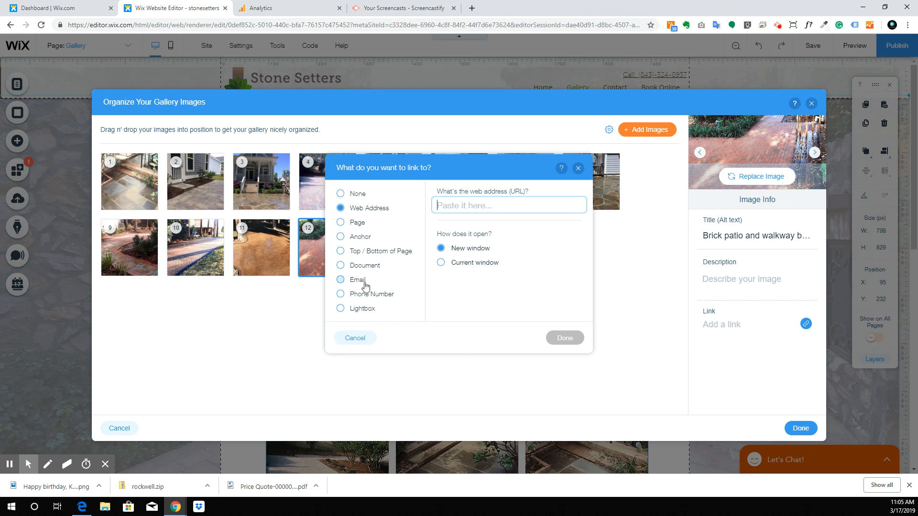
click(734, 325)
click(357, 224)
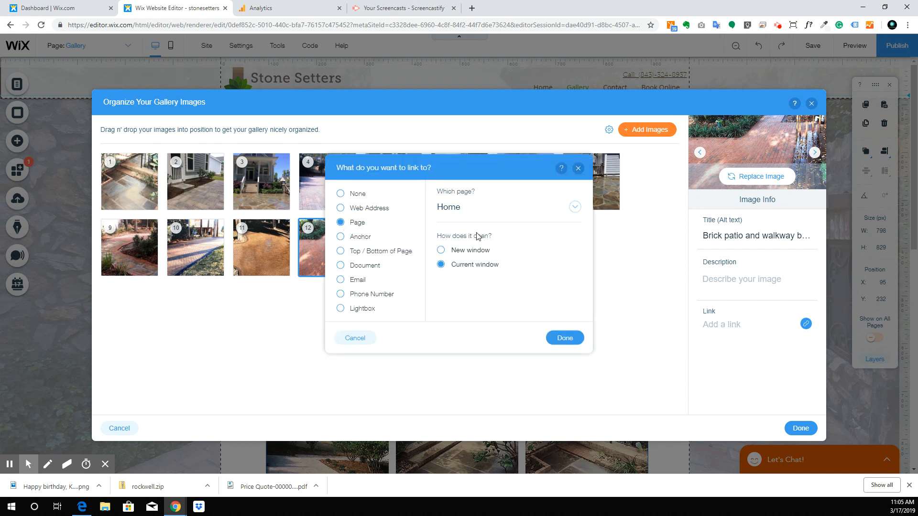
click(483, 210)
click(501, 299)
click(565, 338)
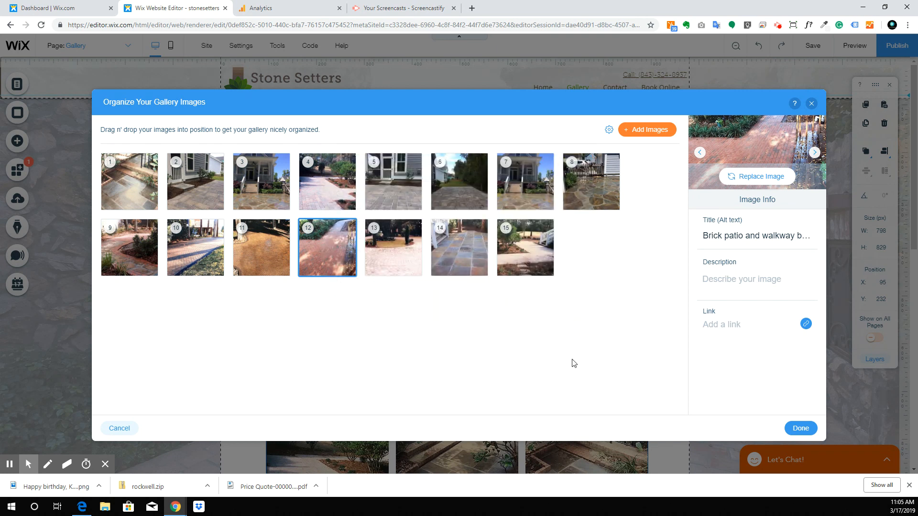
click(741, 280)
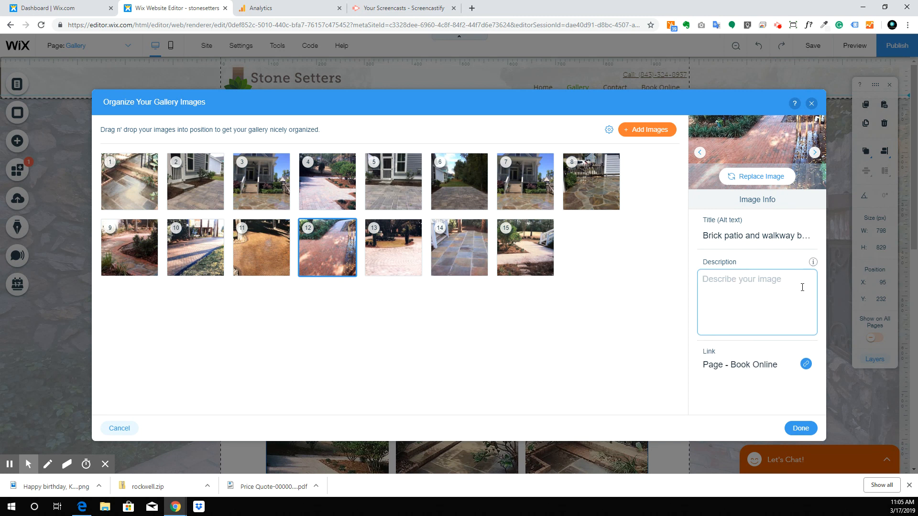
Step: Describe photo 12 with an invitation to book an estimate by phone or link, then save
text(This is a brick driveway b)
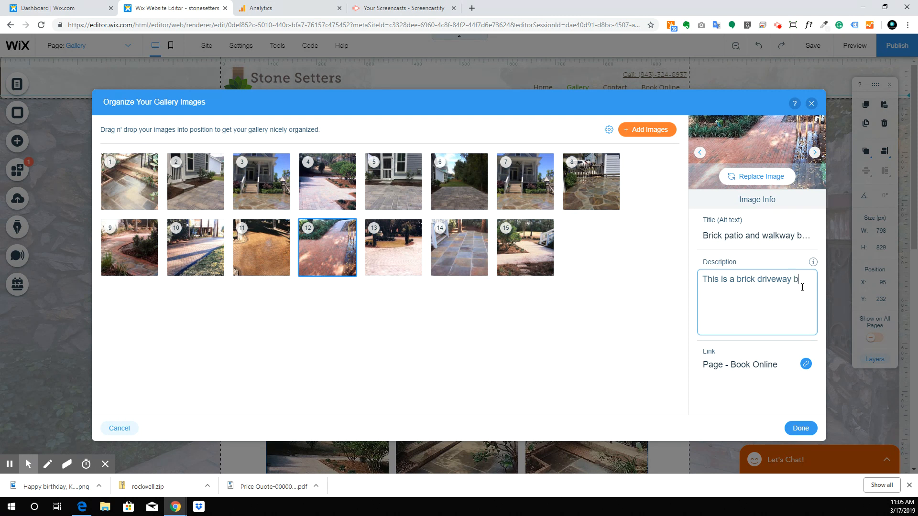
text(teg)
text(ck sidewalk,)
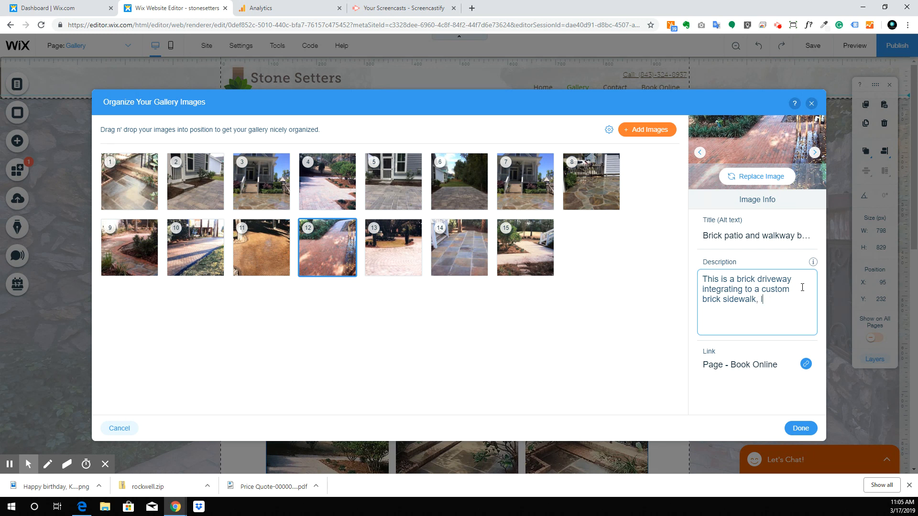
text(nnin)
key(Return)
key(Return)
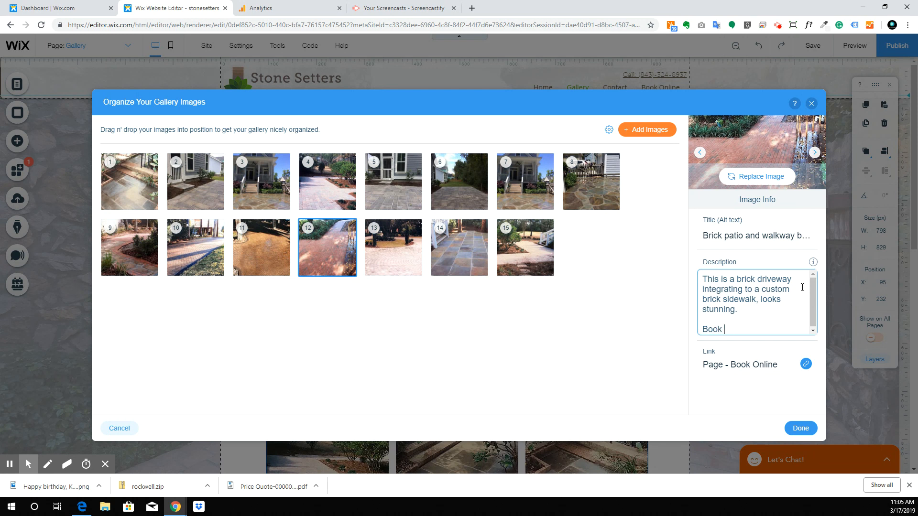
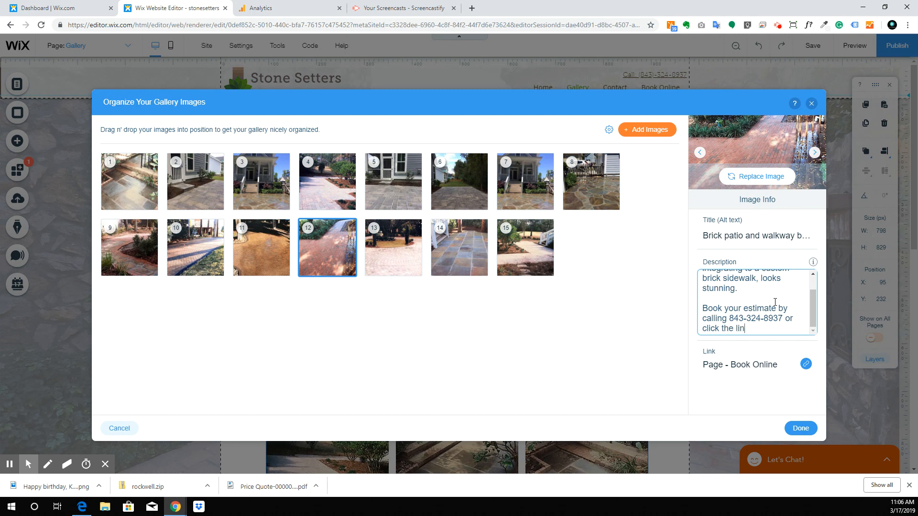
text(ick the link below.)
click(801, 428)
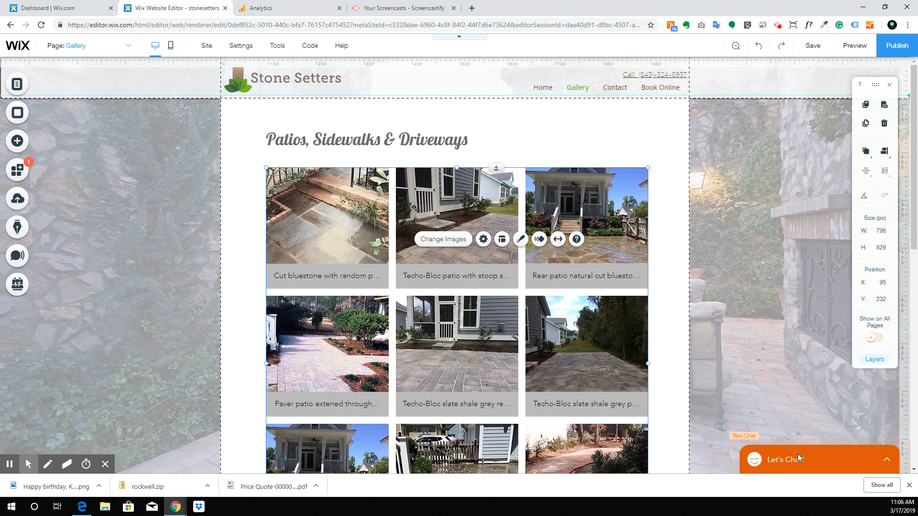
Step: Switch to Preview and scroll down to the Patios gallery
click(567, 117)
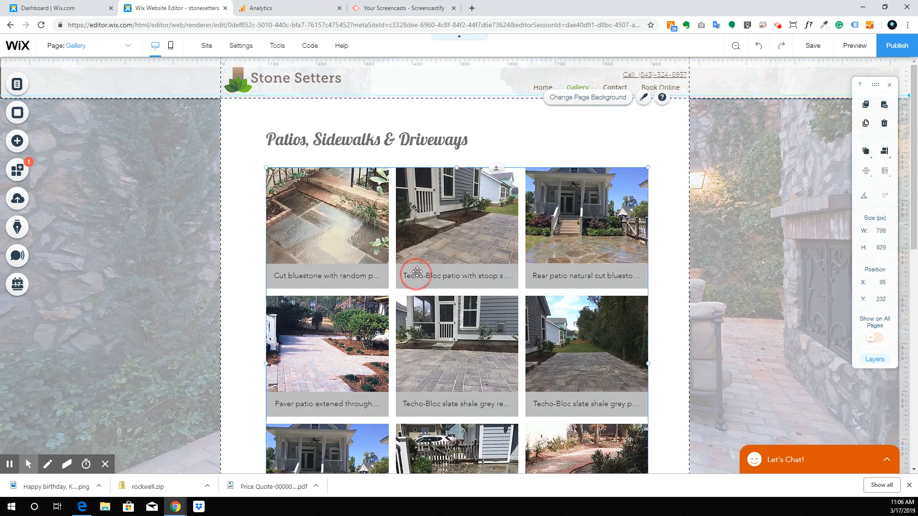
click(414, 273)
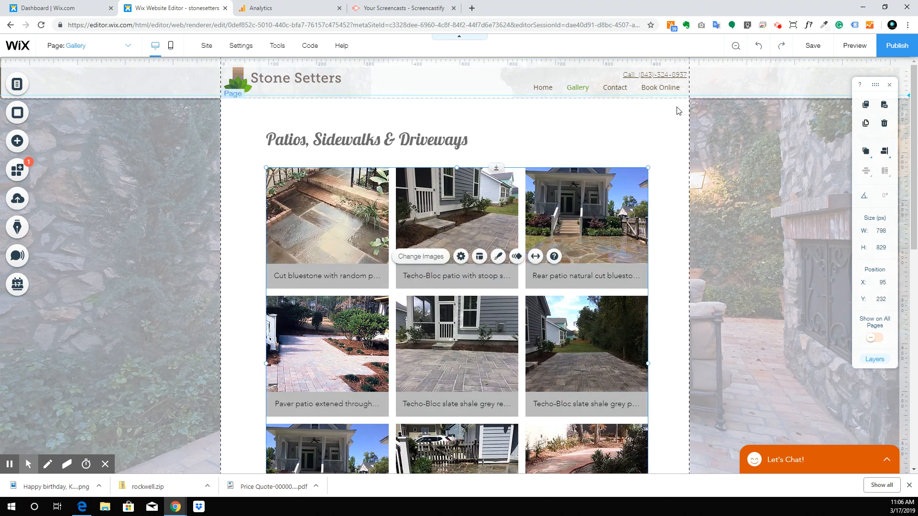
click(843, 46)
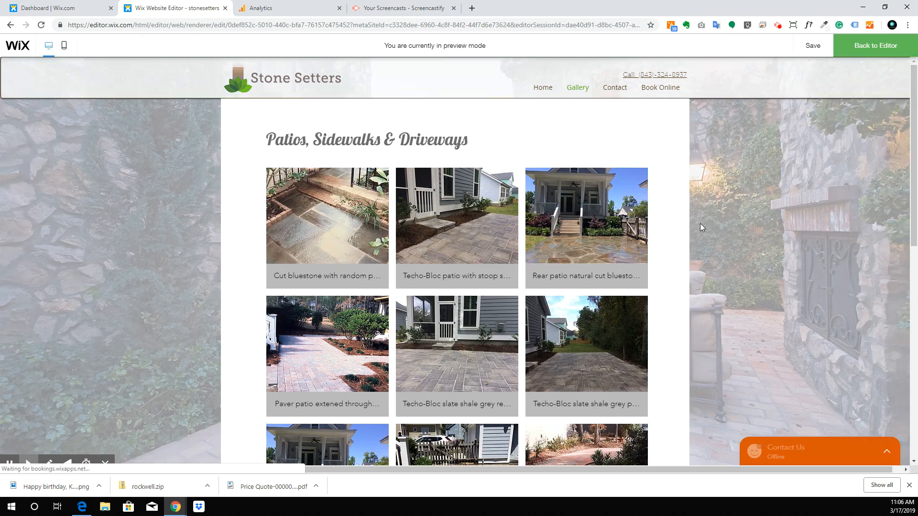
scroll(464, 159, down, 1)
scroll(462, 163, down, 3)
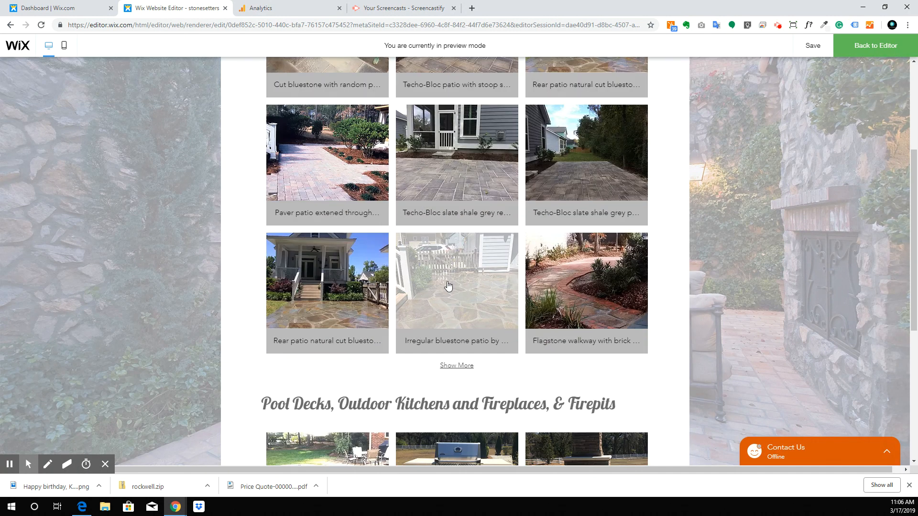
scroll(538, 190, up, 4)
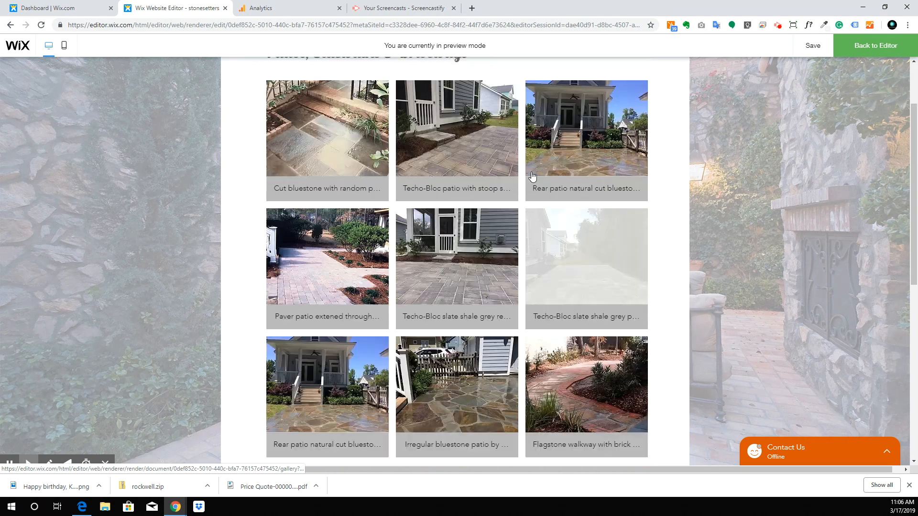
scroll(445, 378, down, 4)
Step: Load more photos, enlarge the brick patio photo and follow its link to Book Online
click(459, 366)
scroll(504, 325, down, 1)
scroll(504, 326, down, 2)
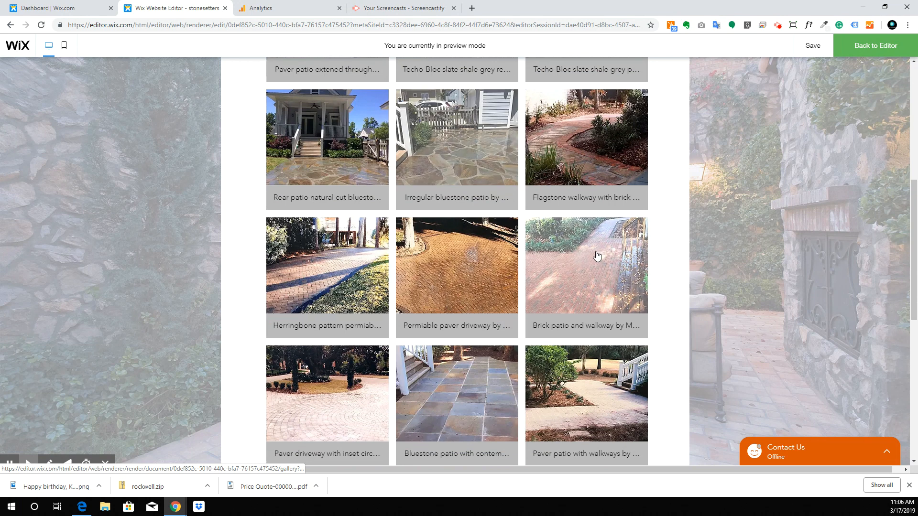
click(591, 362)
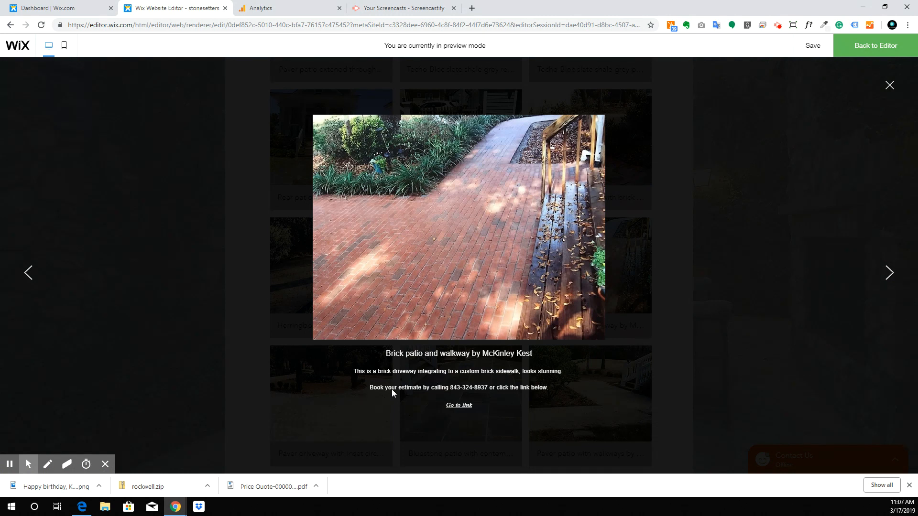
click(462, 406)
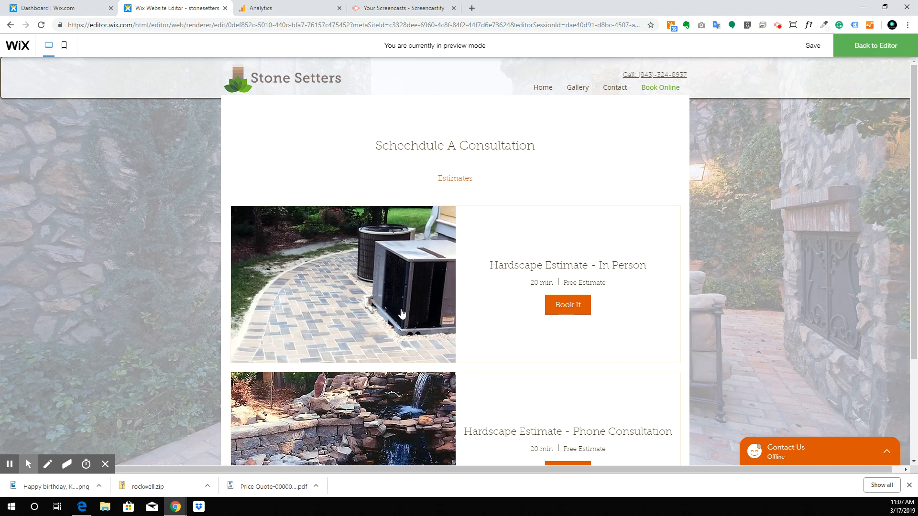
Step: Try booking the phone consultation for March 18 at 3:00 pm and autofill the customer info
scroll(441, 287, down, 1)
scroll(441, 287, down, 1)
click(564, 336)
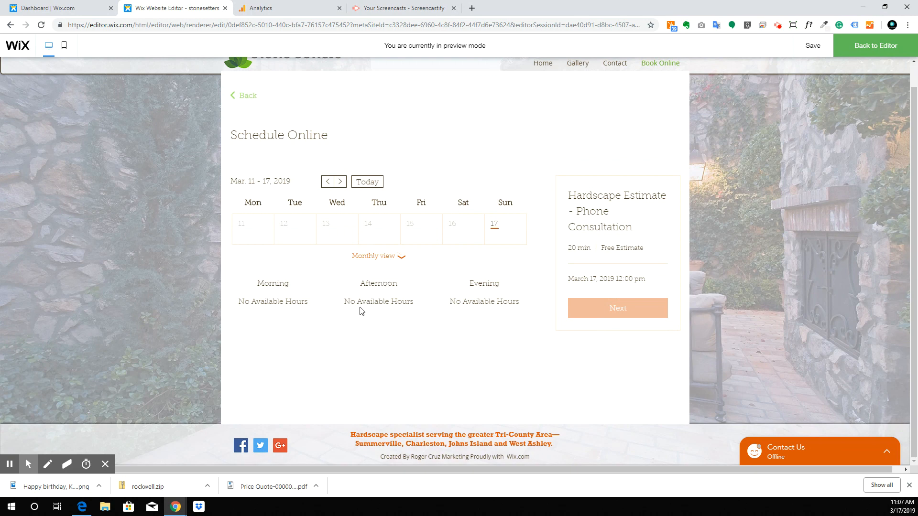
click(404, 261)
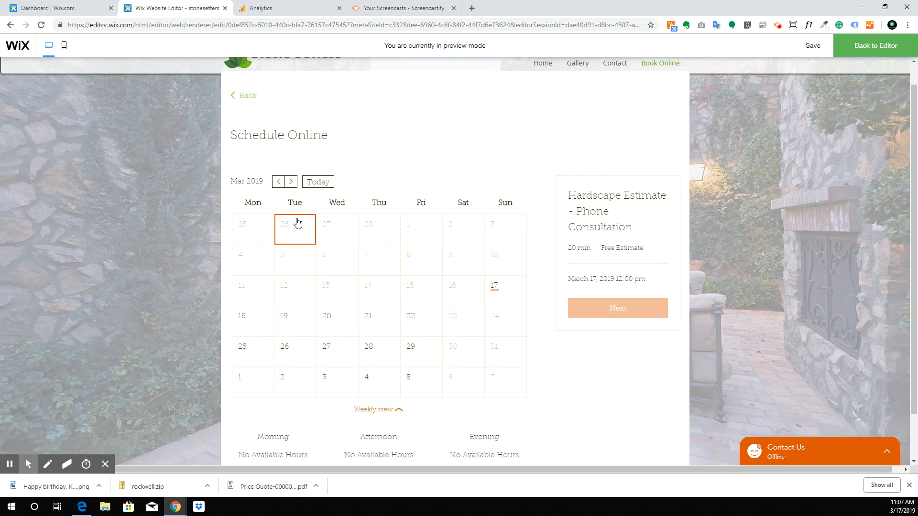
click(248, 330)
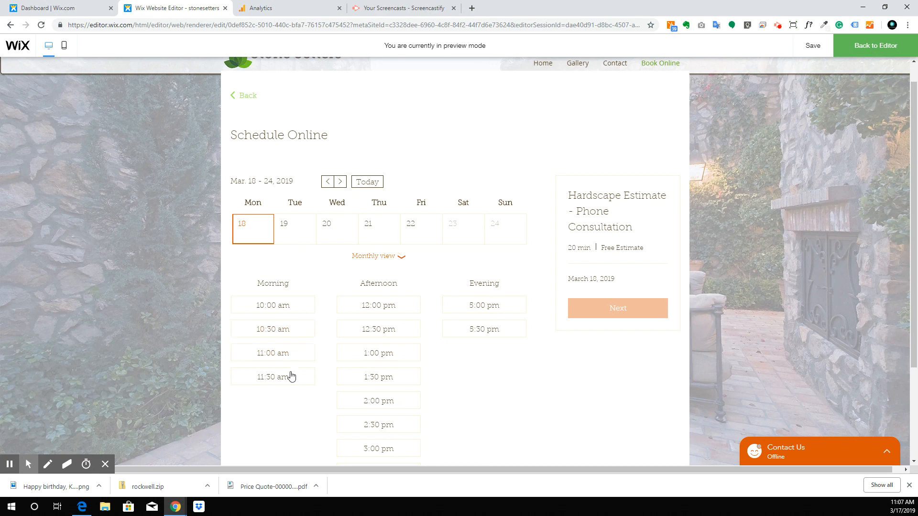
scroll(415, 295, down, 2)
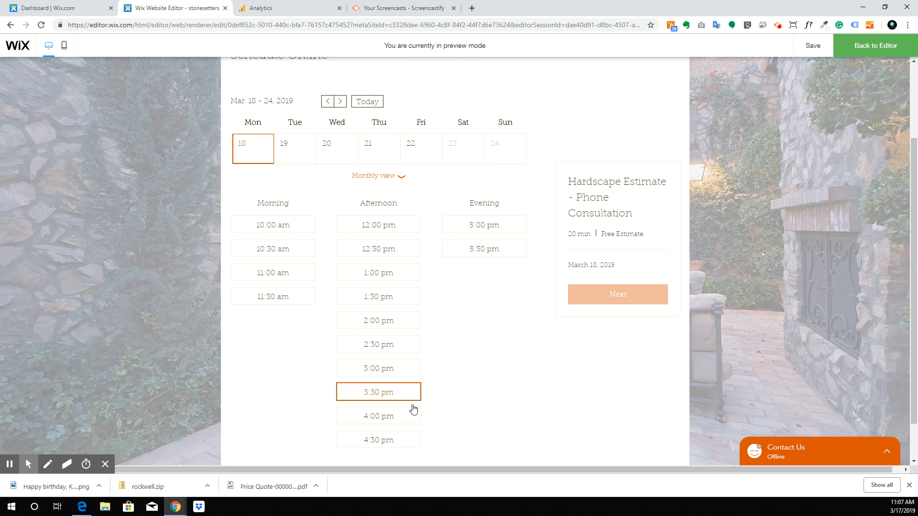
click(376, 372)
click(604, 310)
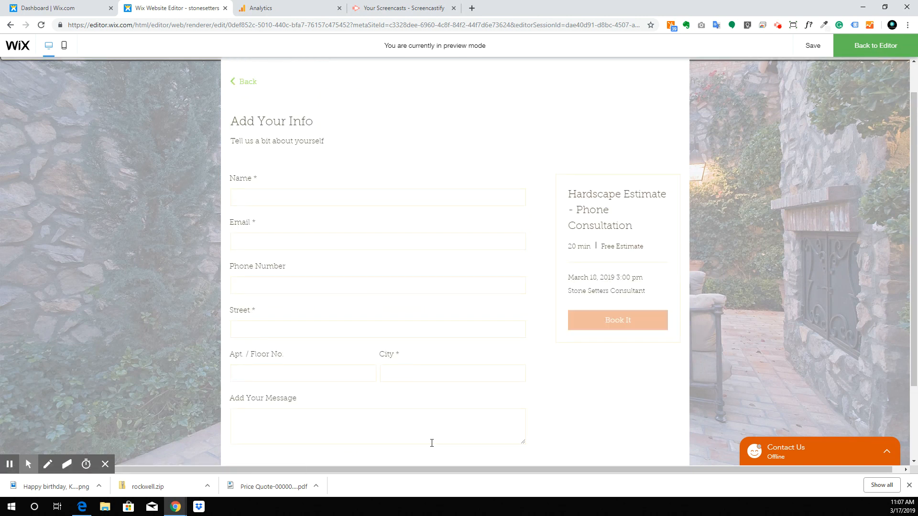
click(375, 198)
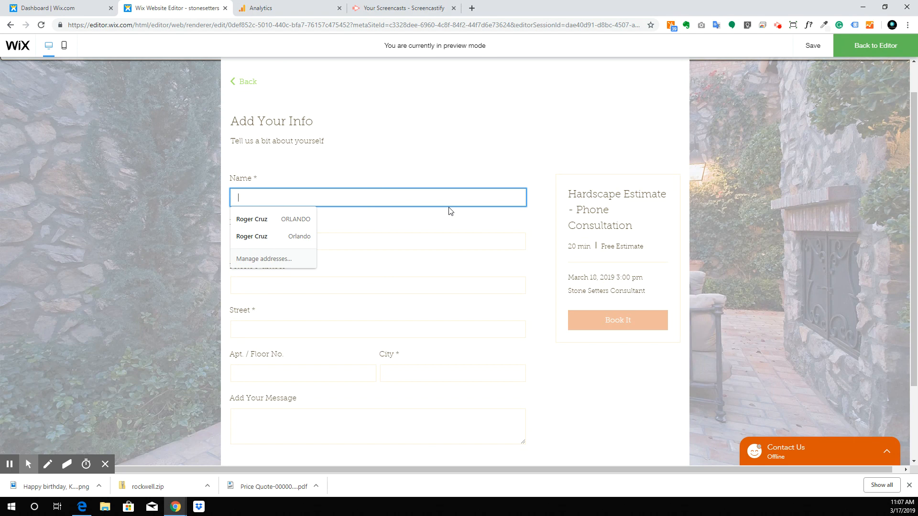
click(282, 218)
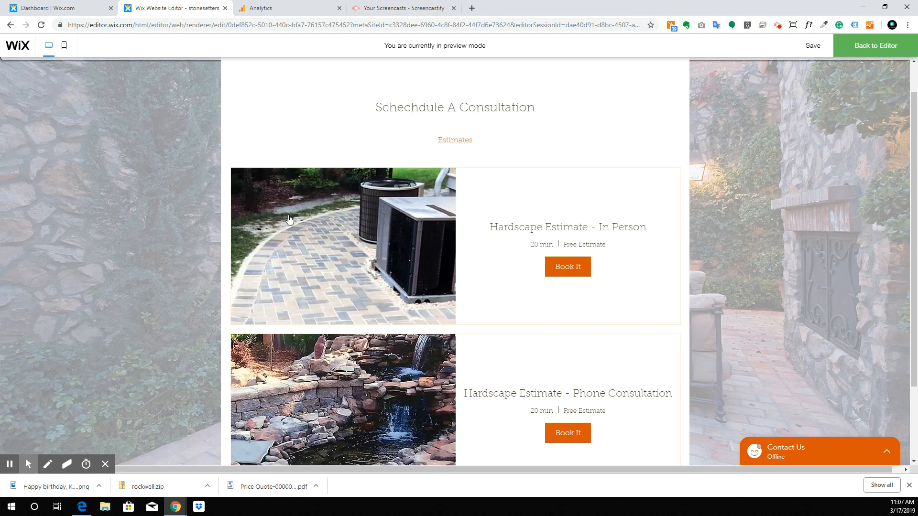
scroll(627, 301, down, 2)
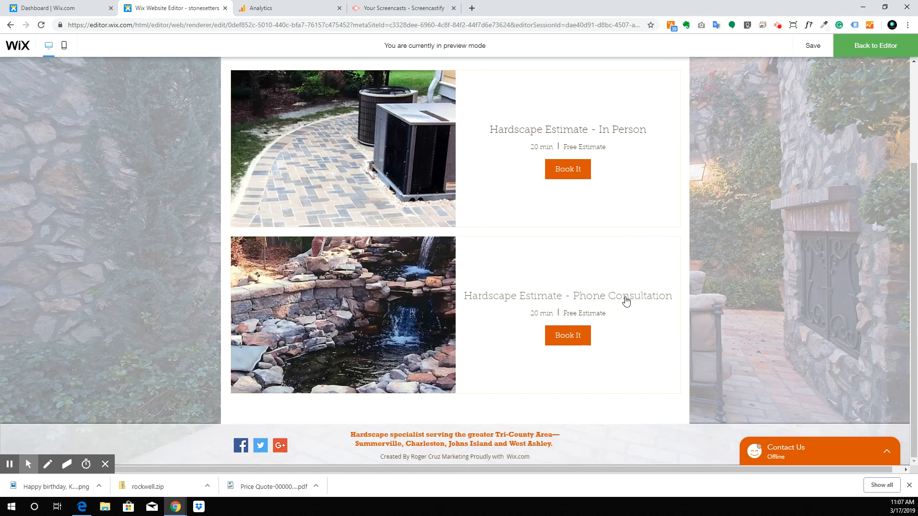
scroll(619, 274, up, 3)
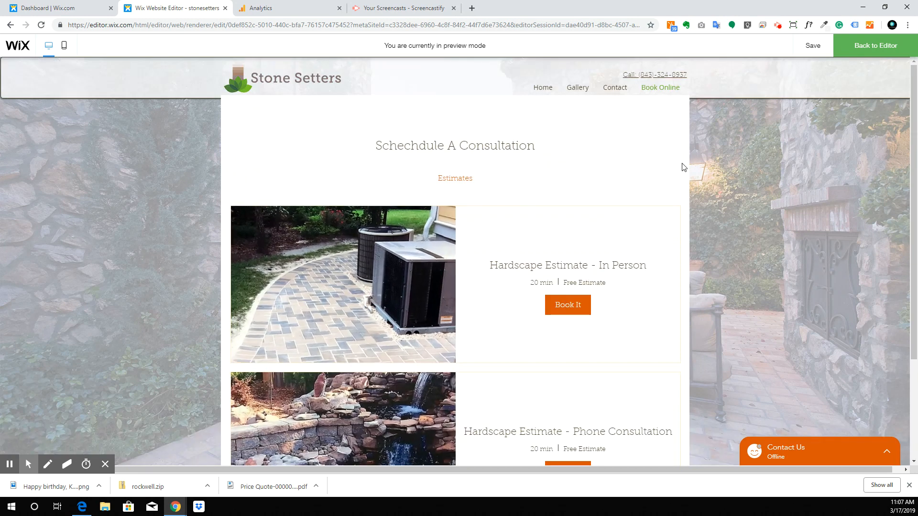
Step: Book the In Person hardscape estimate for March 19 at 5:00 pm, then leave preview
click(574, 308)
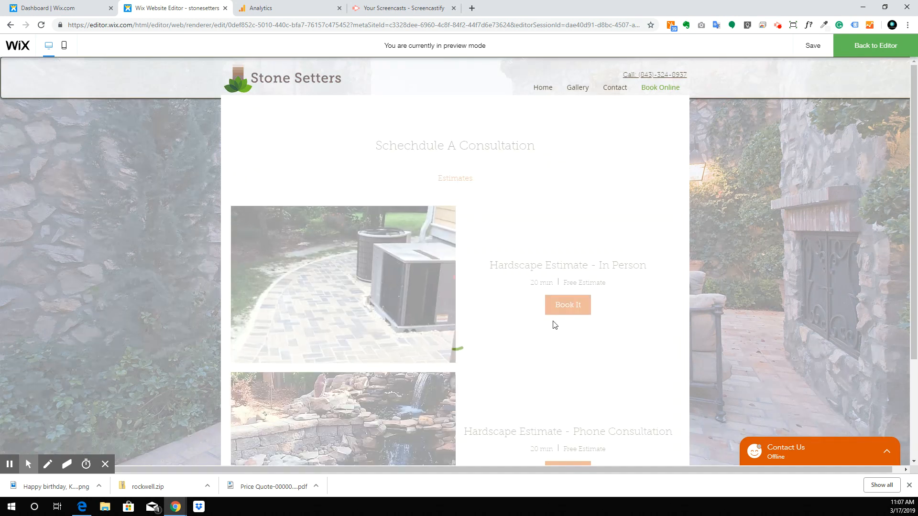
click(492, 230)
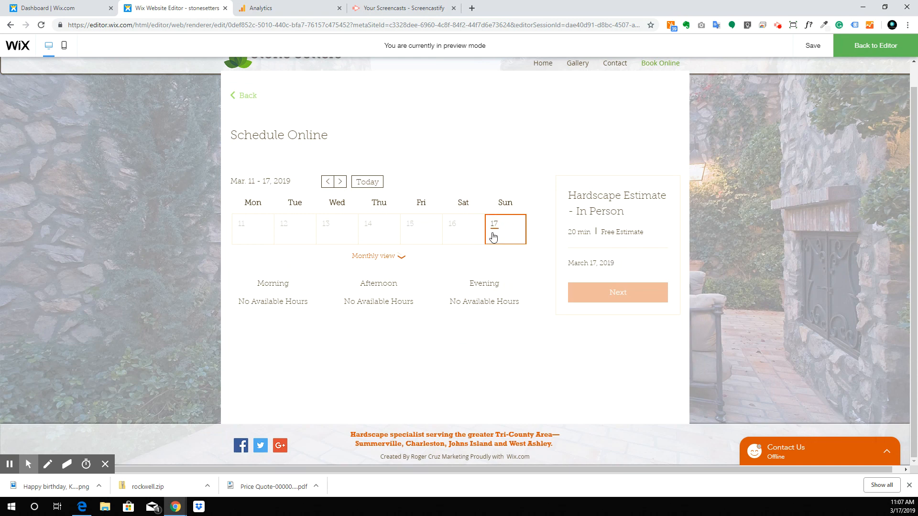
click(385, 259)
click(309, 320)
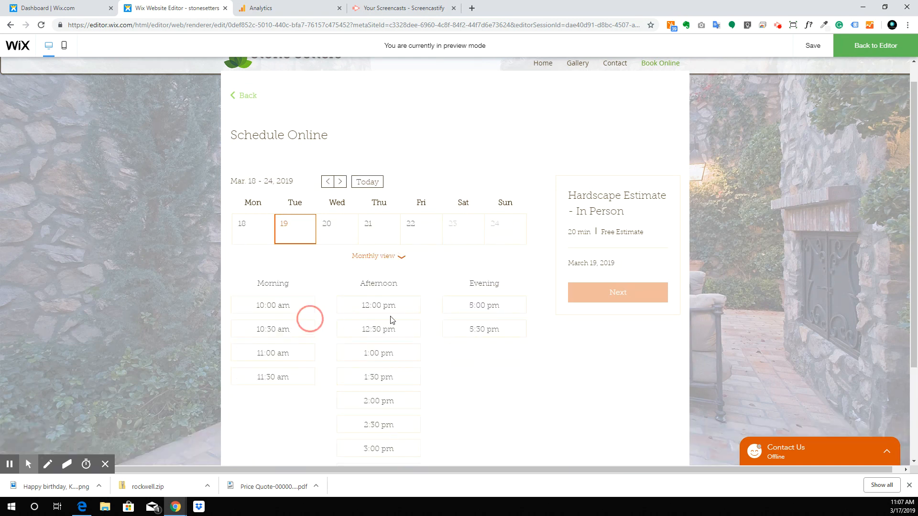
click(506, 308)
click(602, 304)
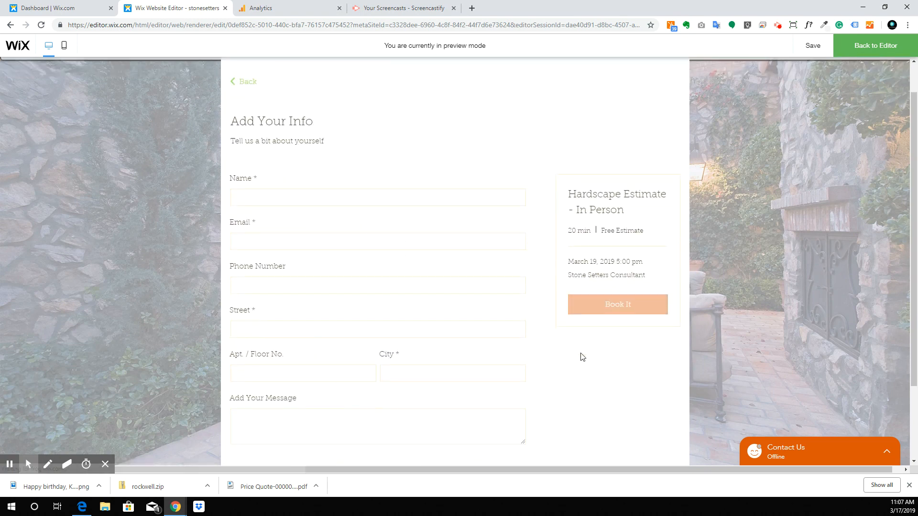
scroll(469, 277, down, 2)
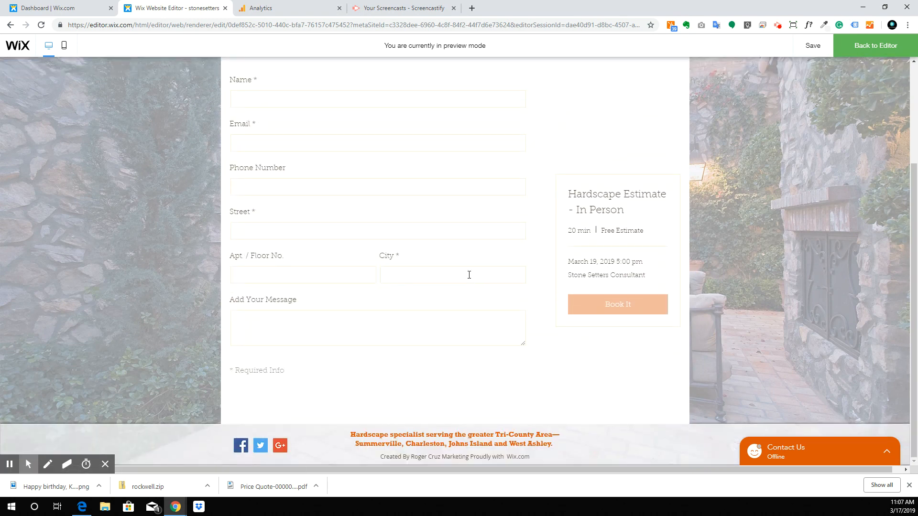
scroll(469, 275, up, 3)
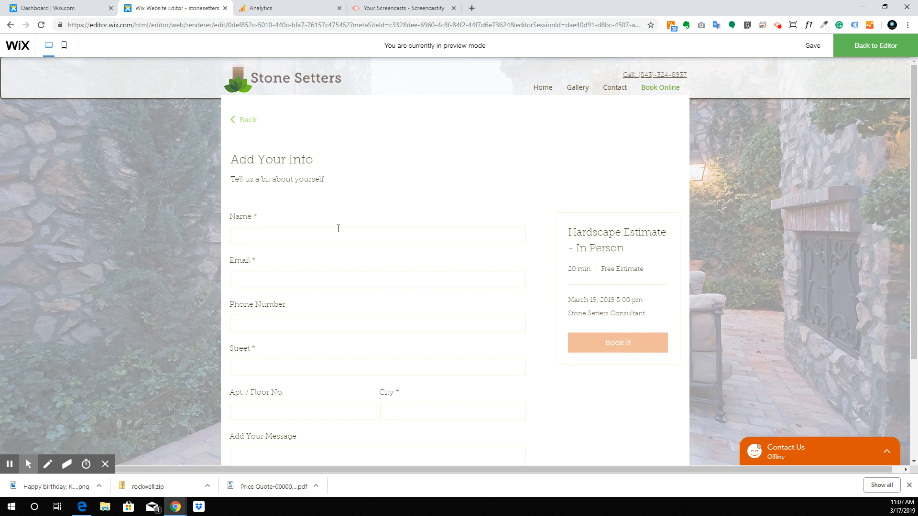
scroll(338, 229, down, 3)
scroll(338, 232, up, 3)
click(883, 51)
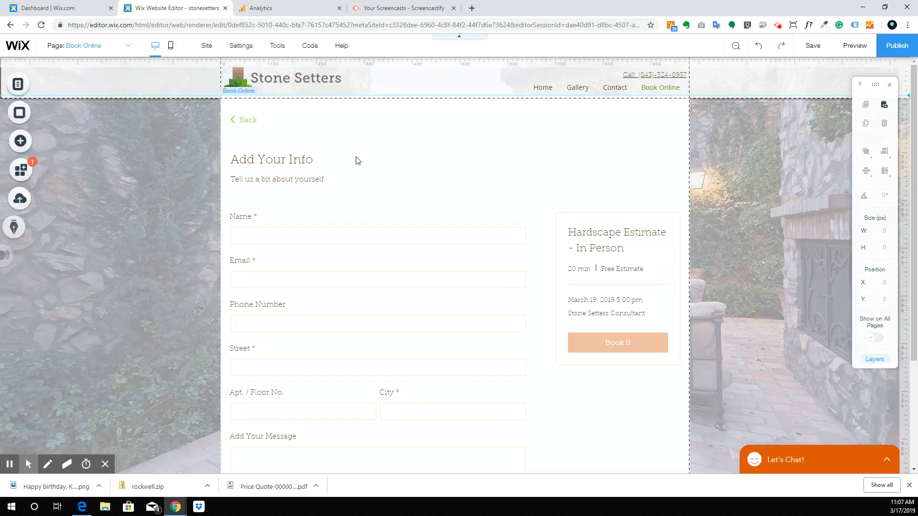
click(465, 197)
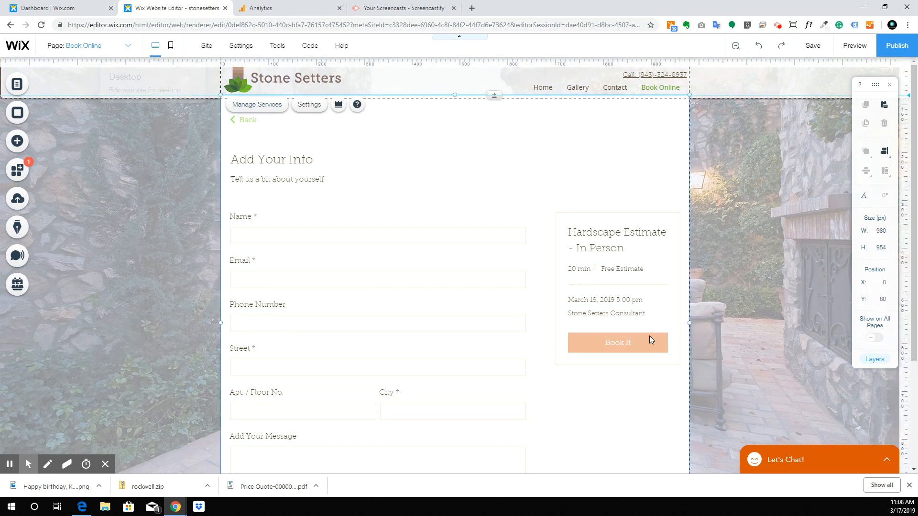
scroll(650, 339, down, 3)
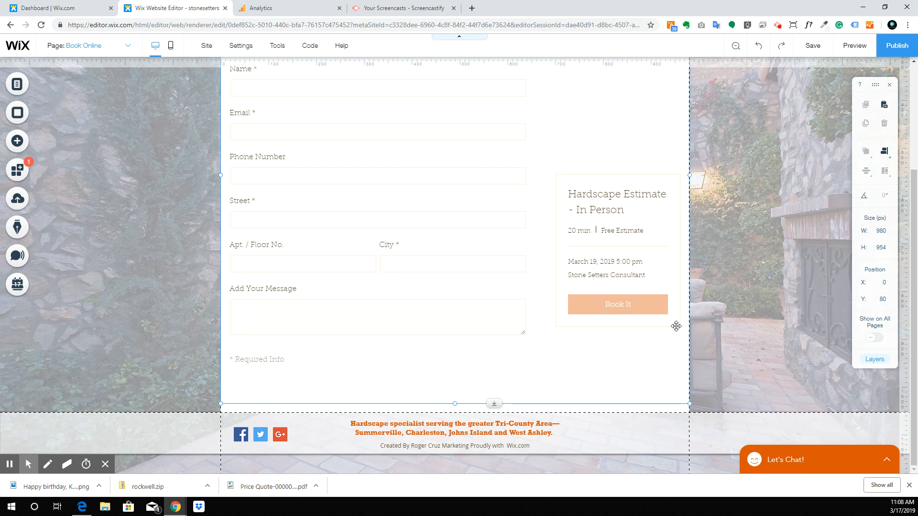
scroll(659, 217, up, 3)
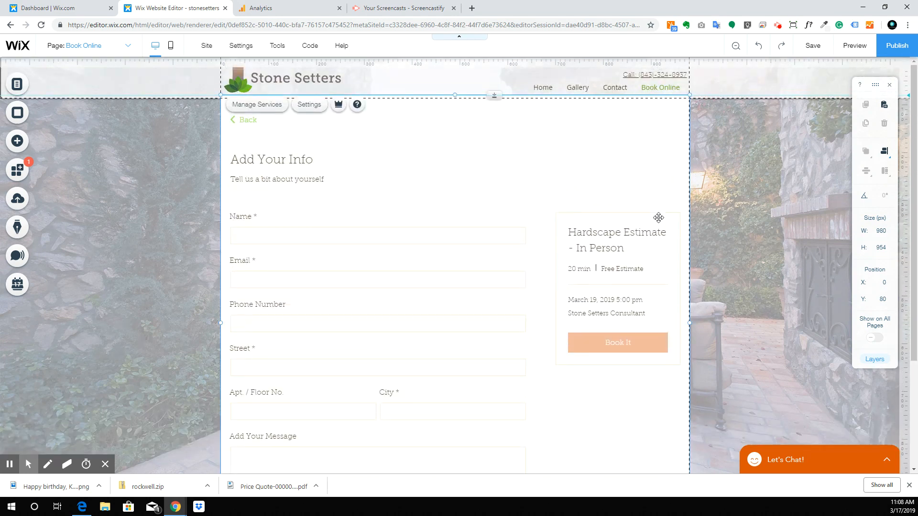
click(122, 48)
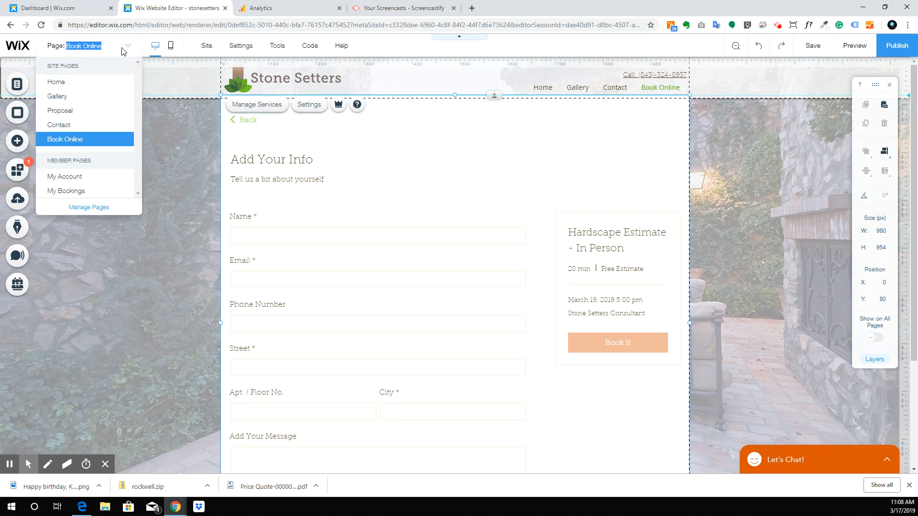
click(74, 130)
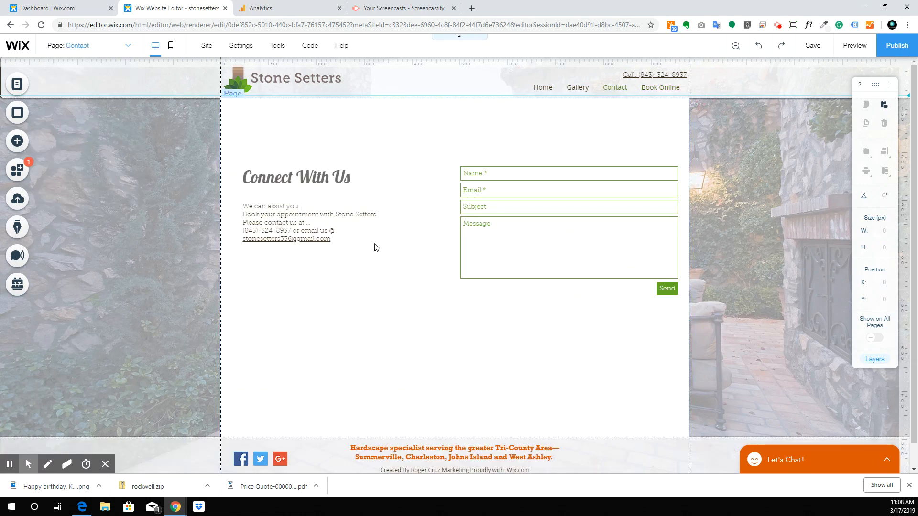
scroll(374, 242, down, 1)
click(101, 46)
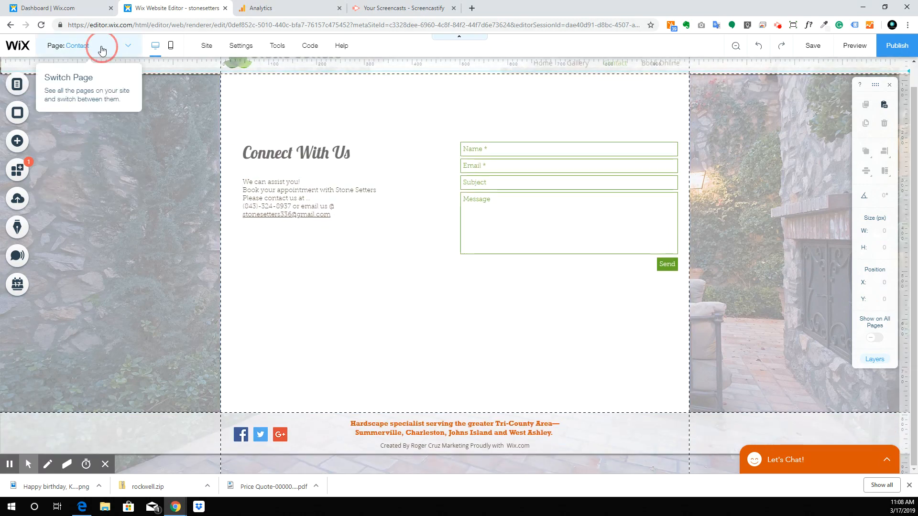
click(60, 111)
click(75, 46)
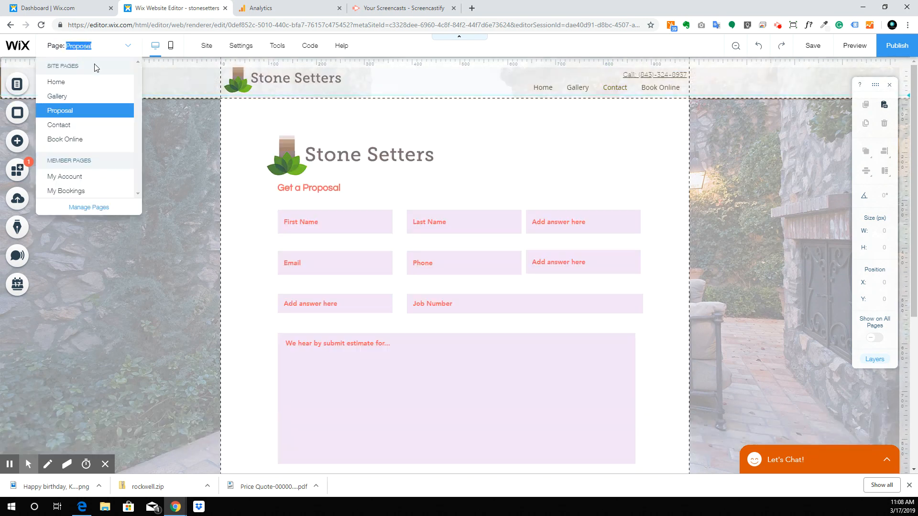
click(97, 86)
click(81, 46)
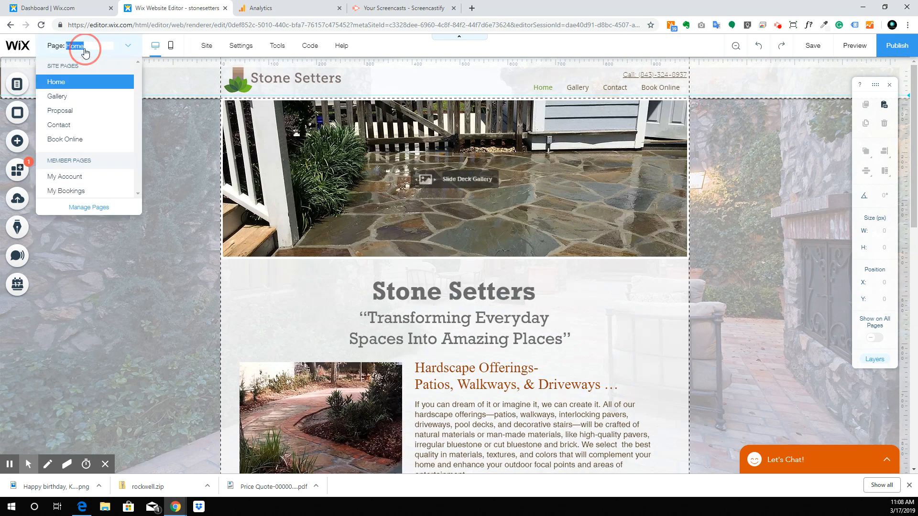
click(96, 97)
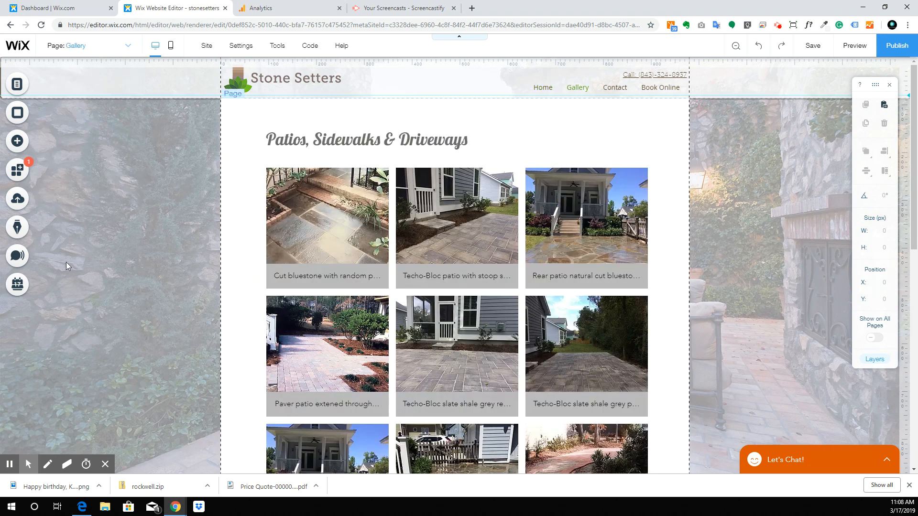
scroll(349, 145, down, 10)
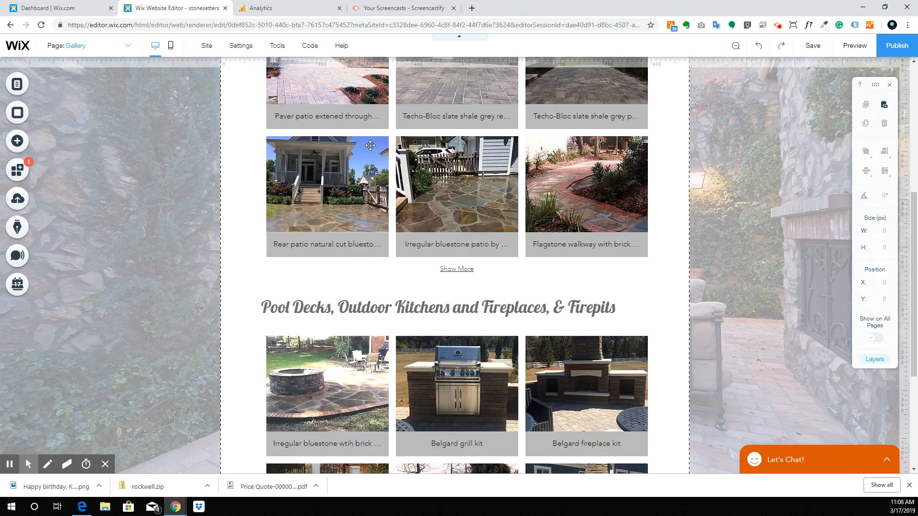
scroll(366, 144, up, 10)
scroll(410, 273, down, 6)
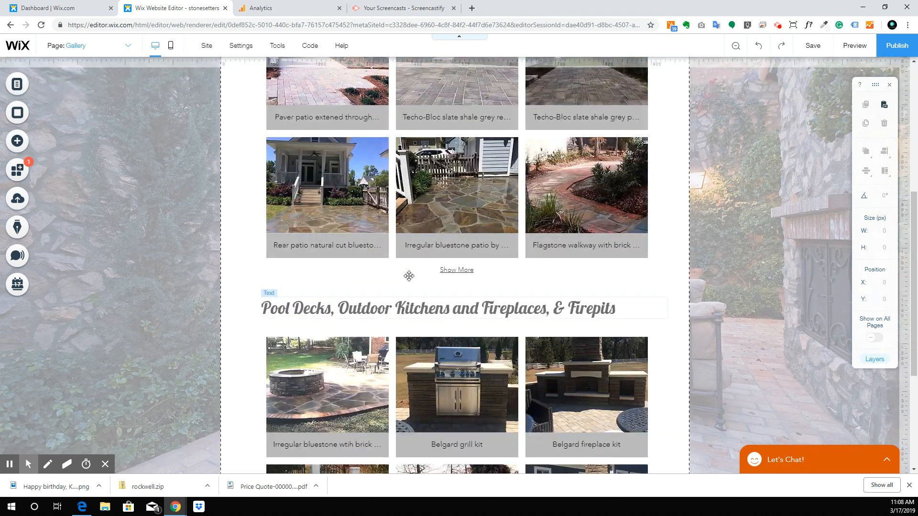
click(447, 272)
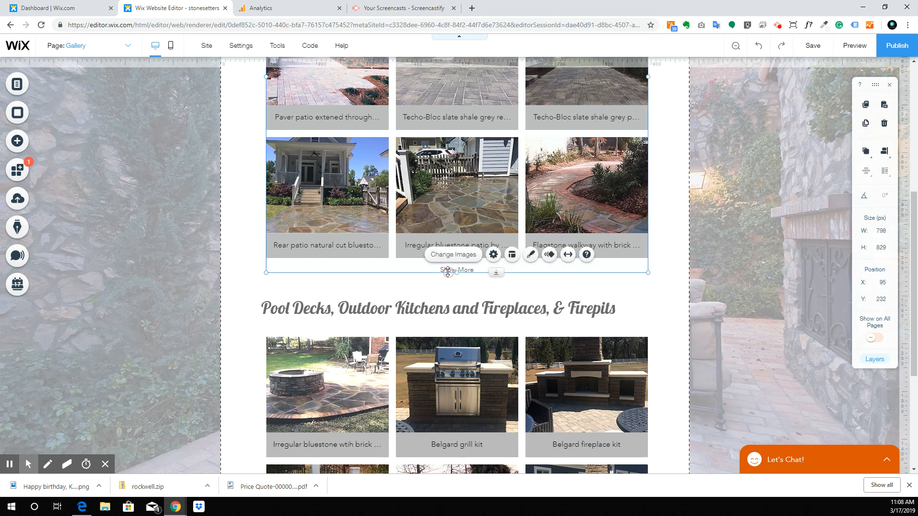
click(426, 283)
scroll(337, 205, up, 6)
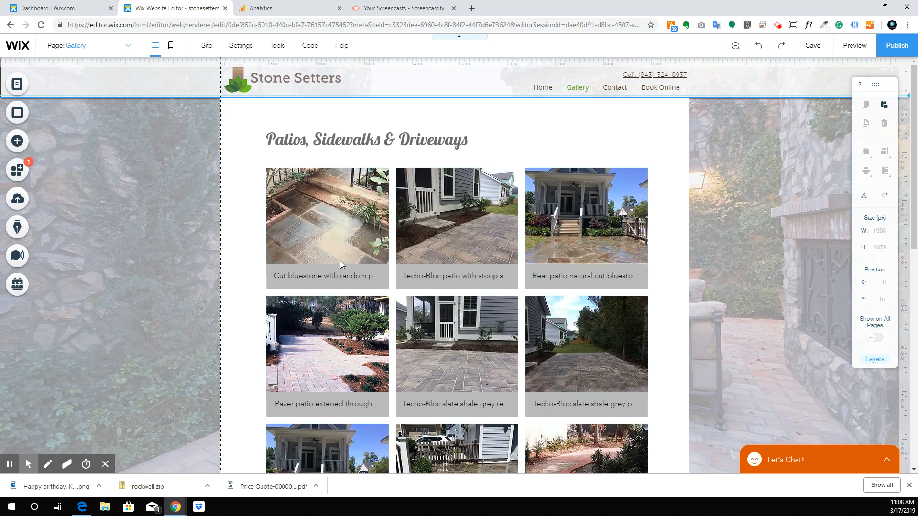
scroll(365, 329, down, 6)
click(365, 329)
scroll(366, 329, down, 3)
scroll(483, 316, up, 10)
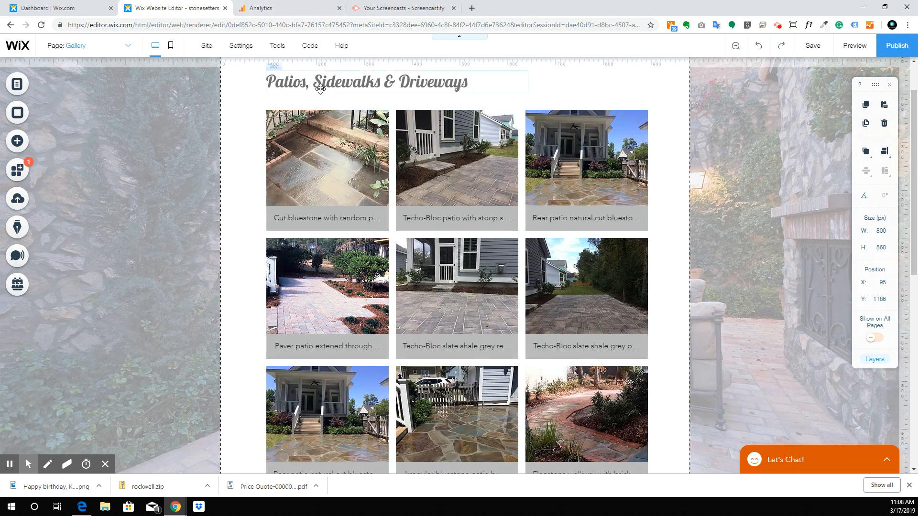
scroll(186, 115, up, 2)
click(18, 112)
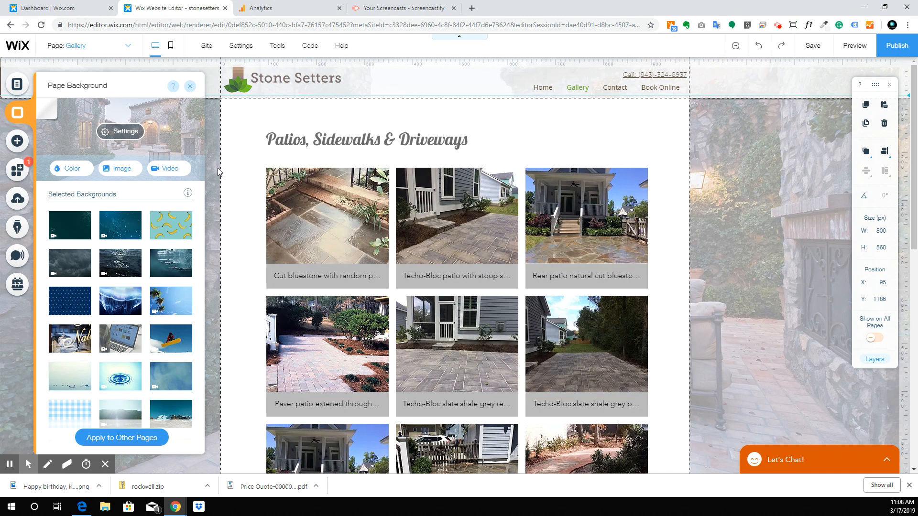
click(118, 176)
Step: Duplicate the Gallery page as 'Patios, Sidwalks & Driveways' and go back to Gallery
click(17, 84)
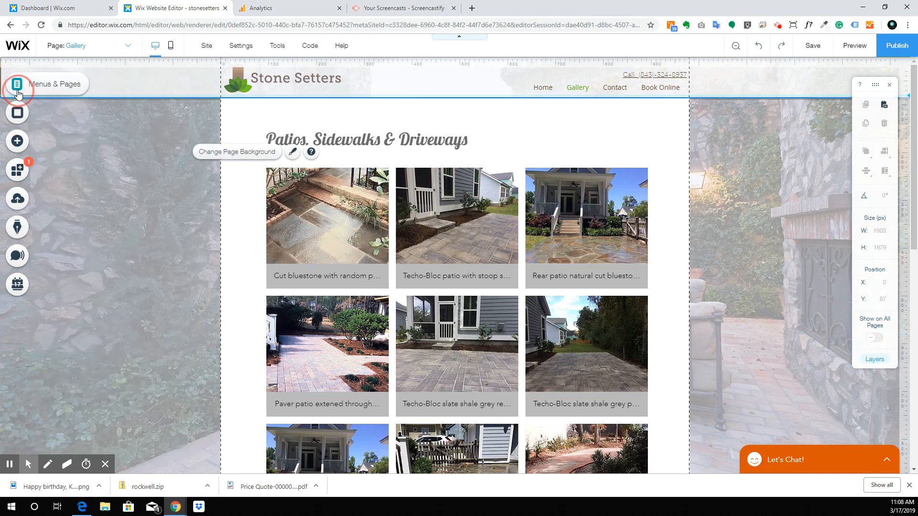
click(255, 136)
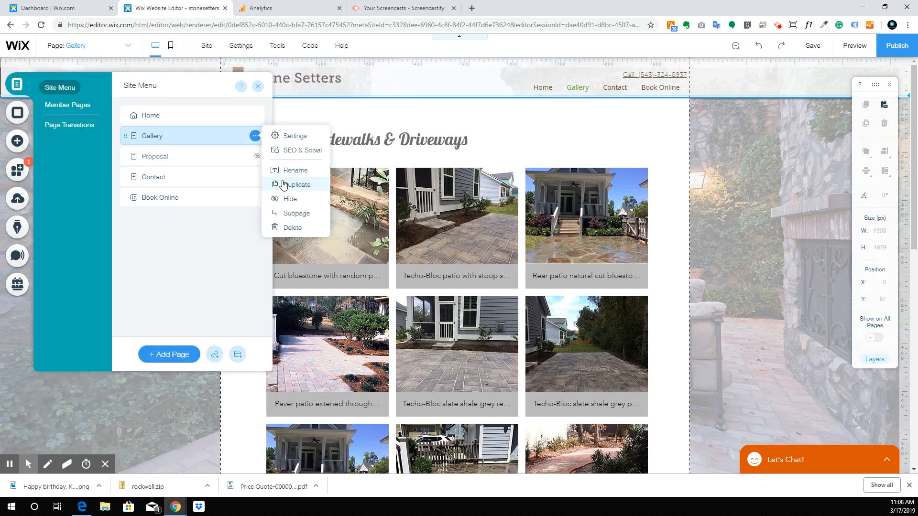
click(297, 185)
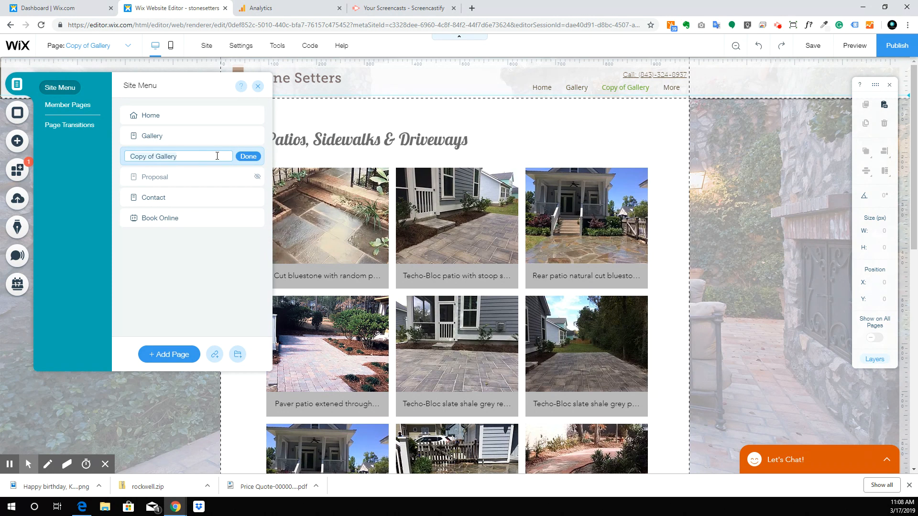
text(Patios, Sidwalks & Driveways)
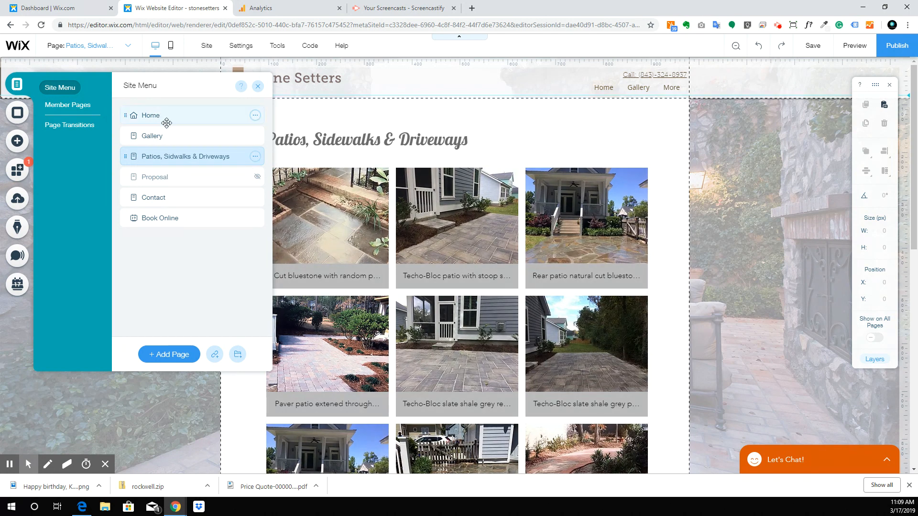
click(175, 137)
Step: Check the Pool Decks heading's text settings, then select the Patios photo gallery
scroll(483, 296, down, 7)
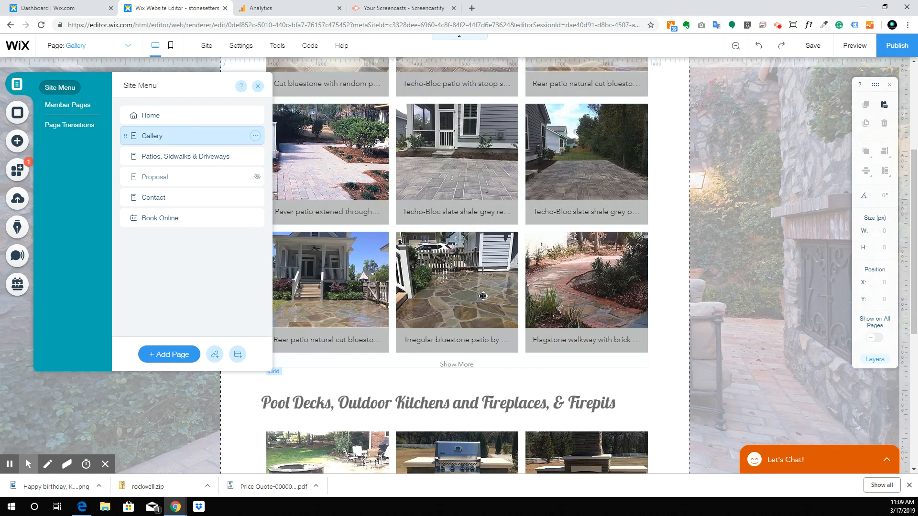
click(408, 262)
double_click(408, 262)
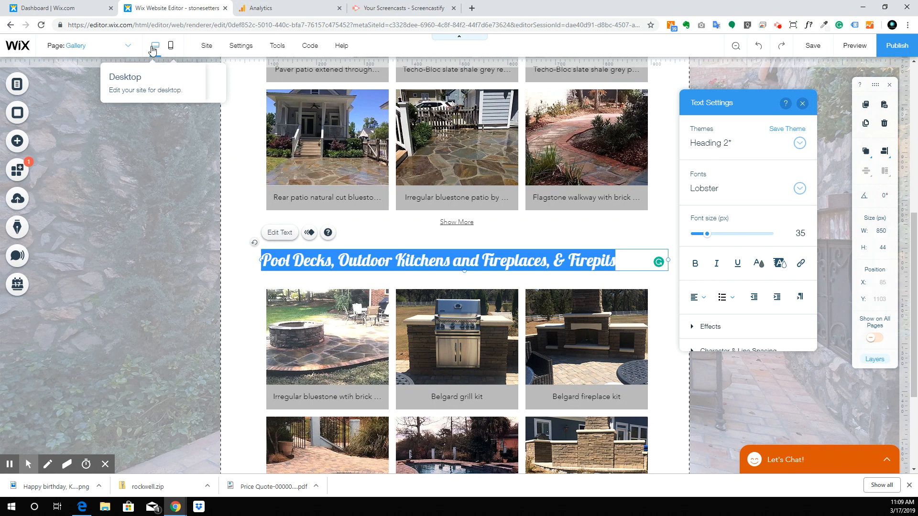
click(128, 45)
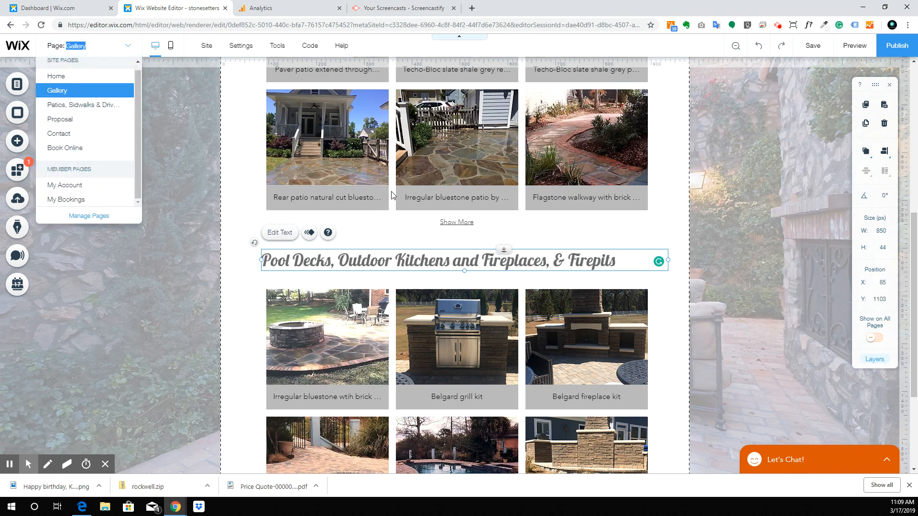
scroll(330, 235, up, 4)
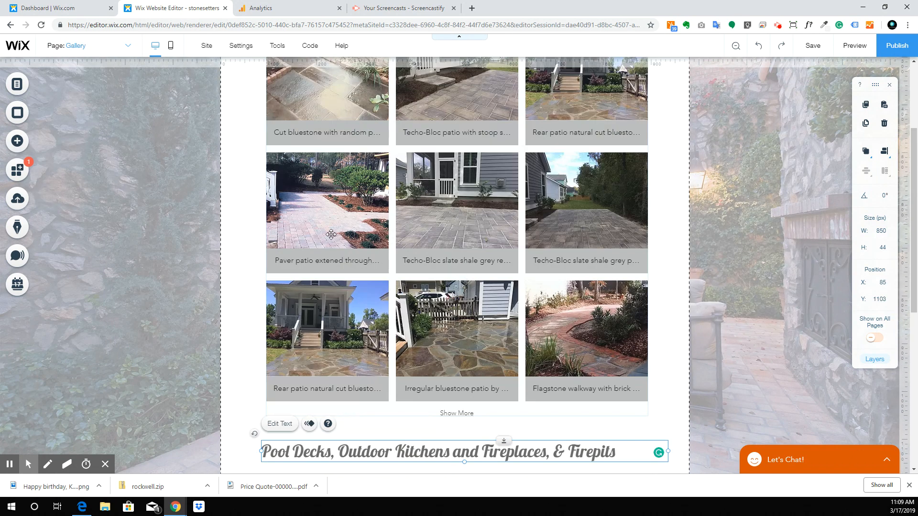
scroll(331, 235, up, 2)
scroll(478, 287, down, 3)
click(634, 343)
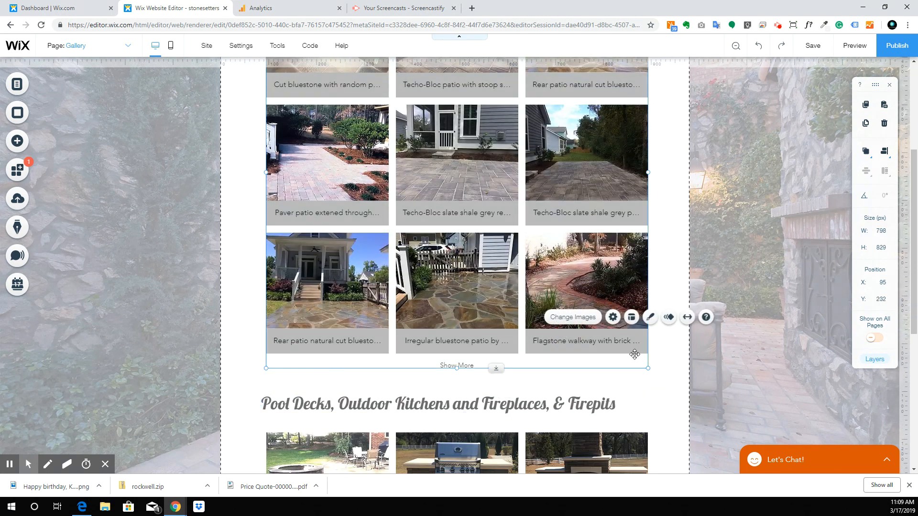
click(463, 361)
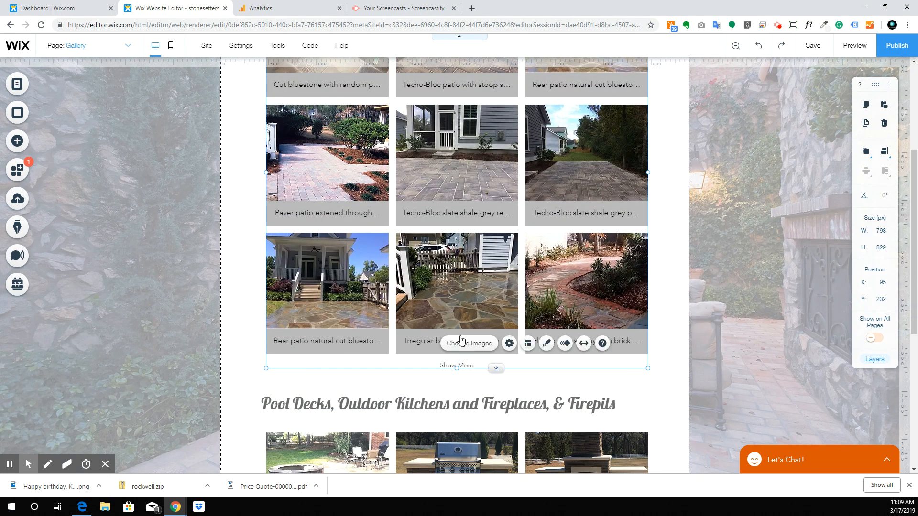
scroll(464, 287, up, 4)
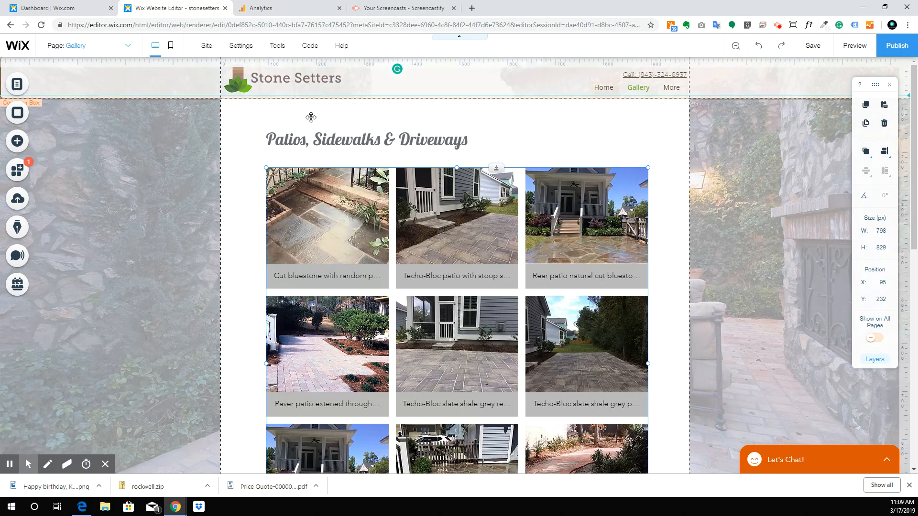
Step: Inspect the gallery's right-click menu, dismiss it, and bring up the Page: Gallery dropdown
click(126, 47)
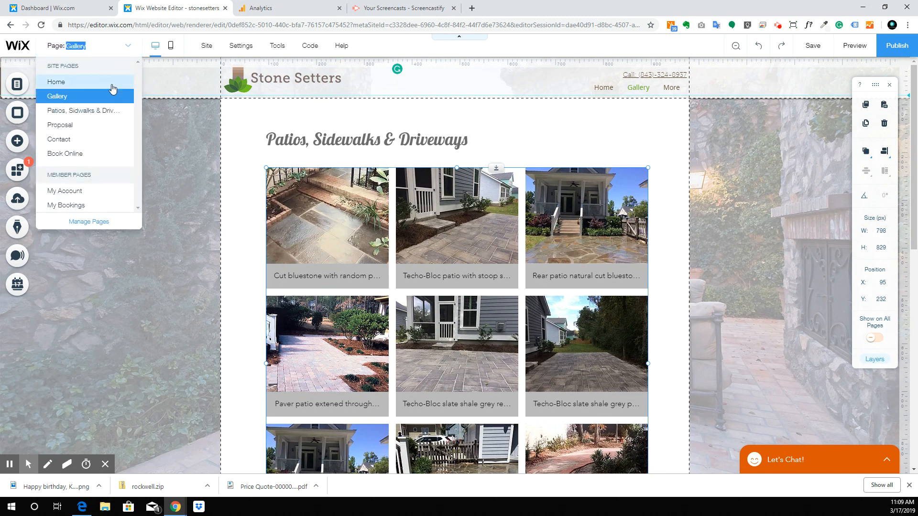
right_click(494, 261)
mouse_move(554, 261)
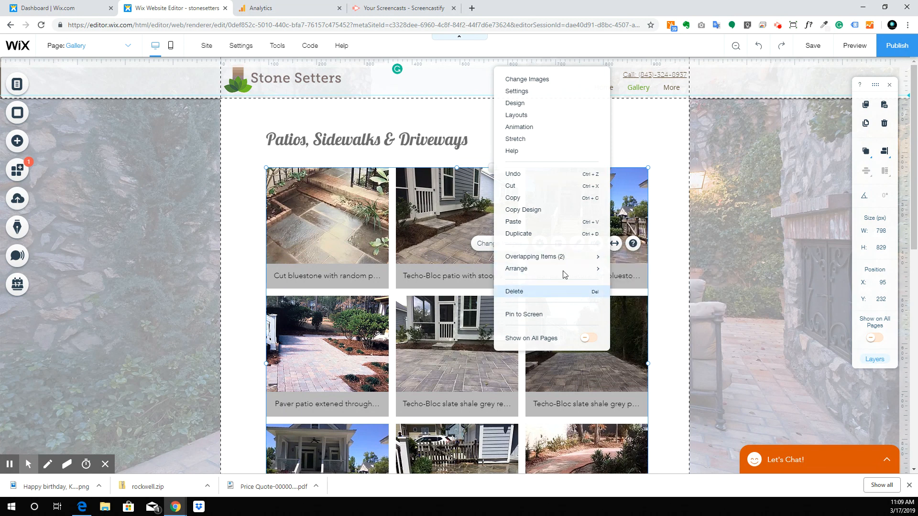
mouse_move(592, 269)
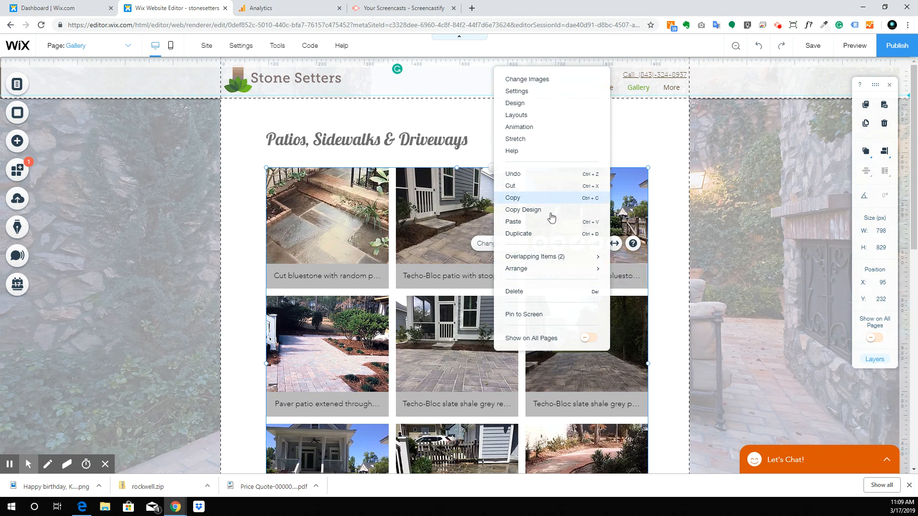
click(445, 239)
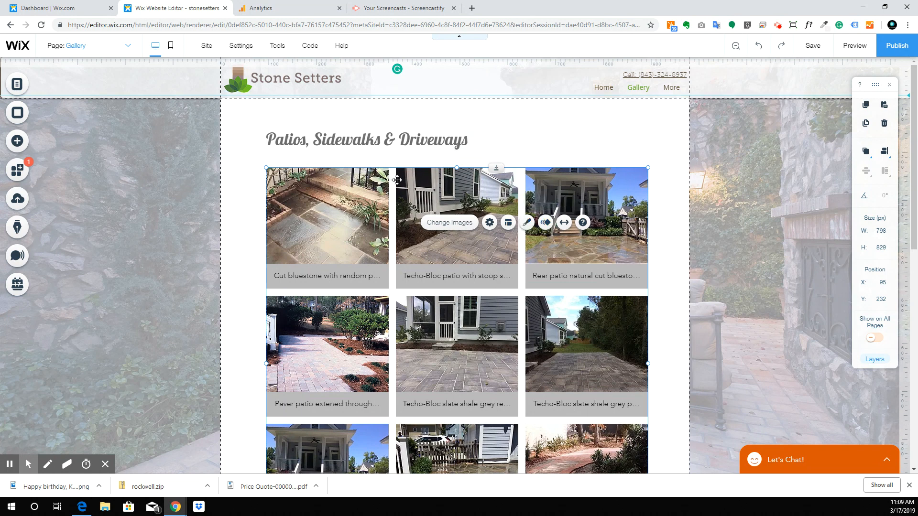
click(128, 45)
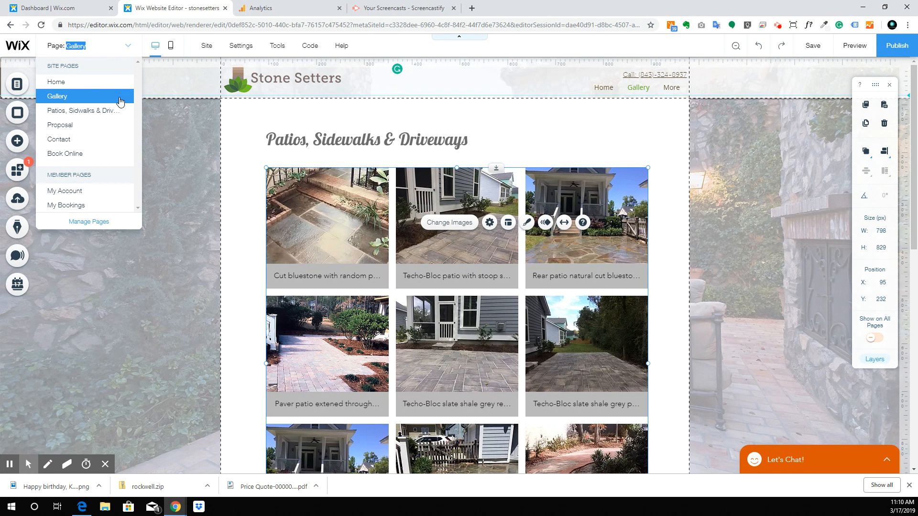
Step: Select the Patios, Sidewalks & Driveways heading and its photo gallery
click(410, 141)
click(409, 138)
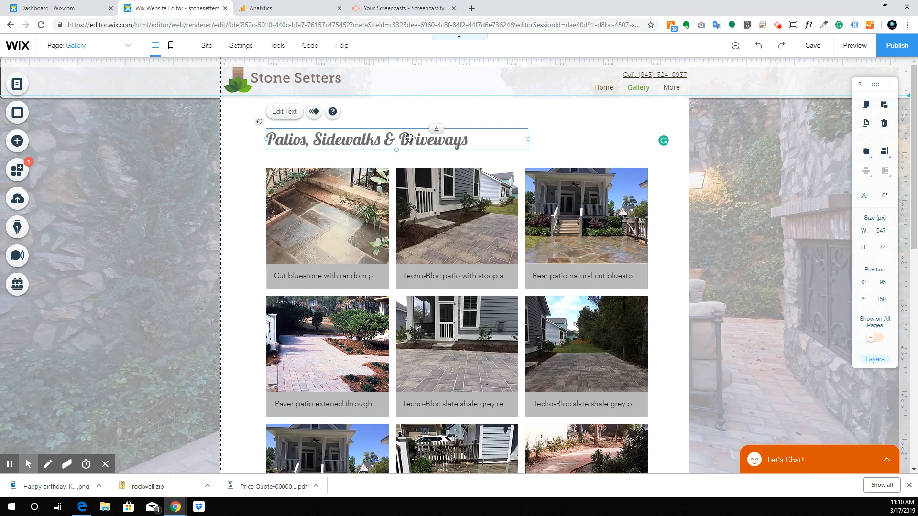
click(508, 234)
scroll(497, 335, down, 4)
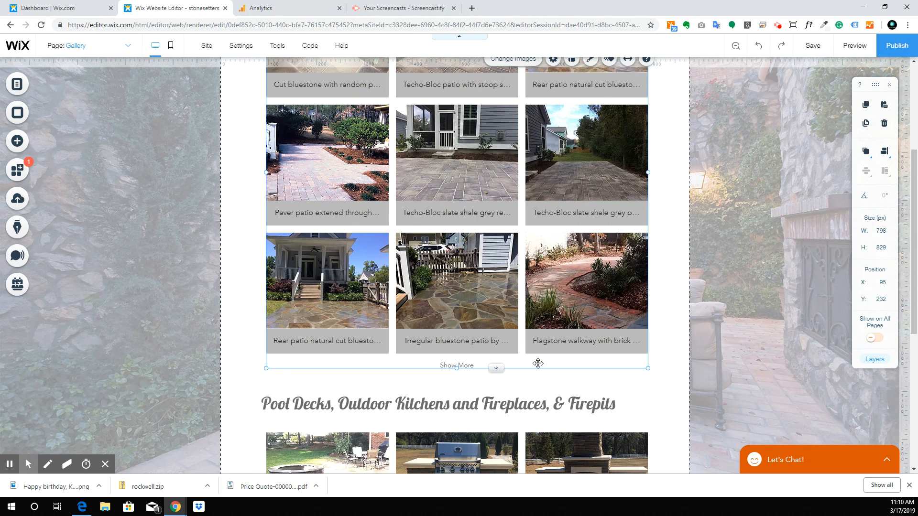
Step: Preview the page, load more Patios photos and scroll through the whole gallery
click(854, 45)
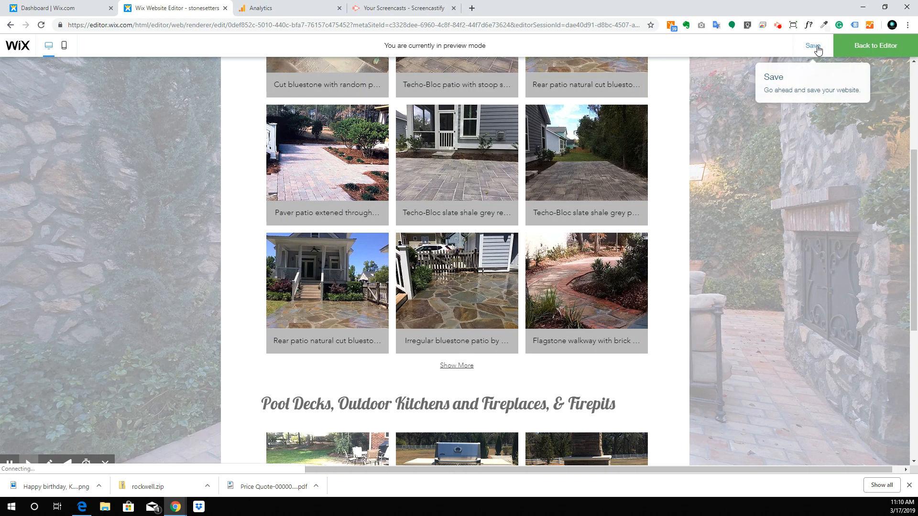
click(462, 367)
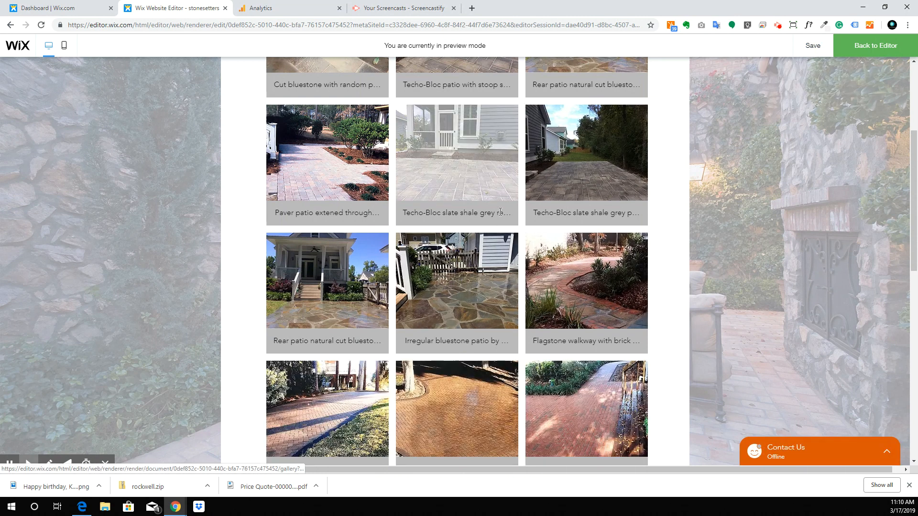
scroll(500, 216, down, 7)
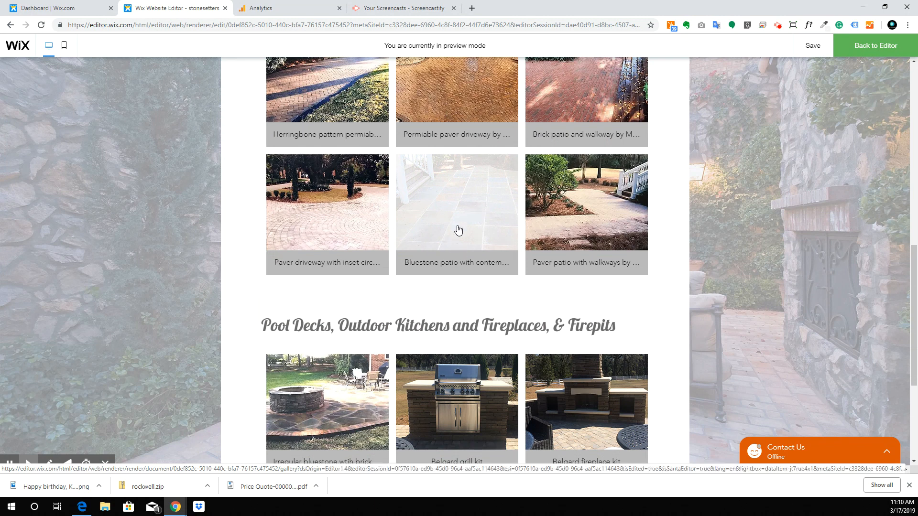
scroll(459, 222, up, 1)
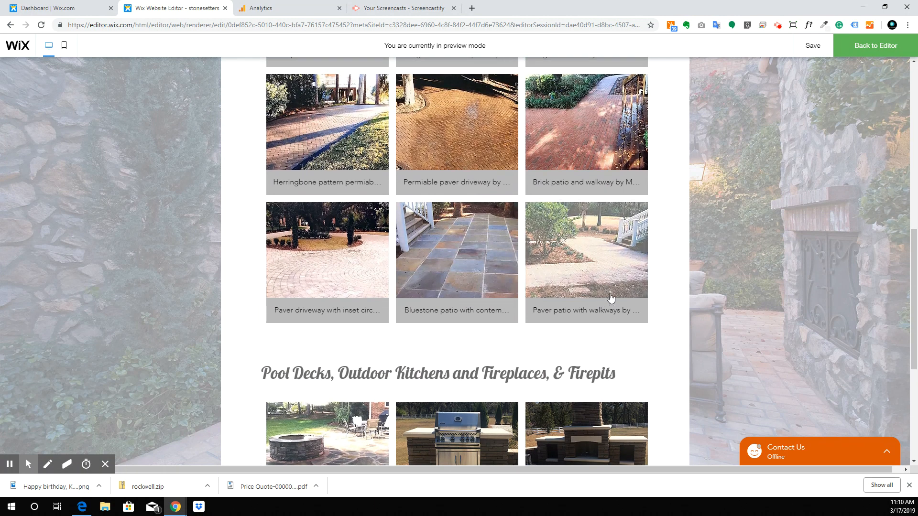
scroll(340, 237, up, 2)
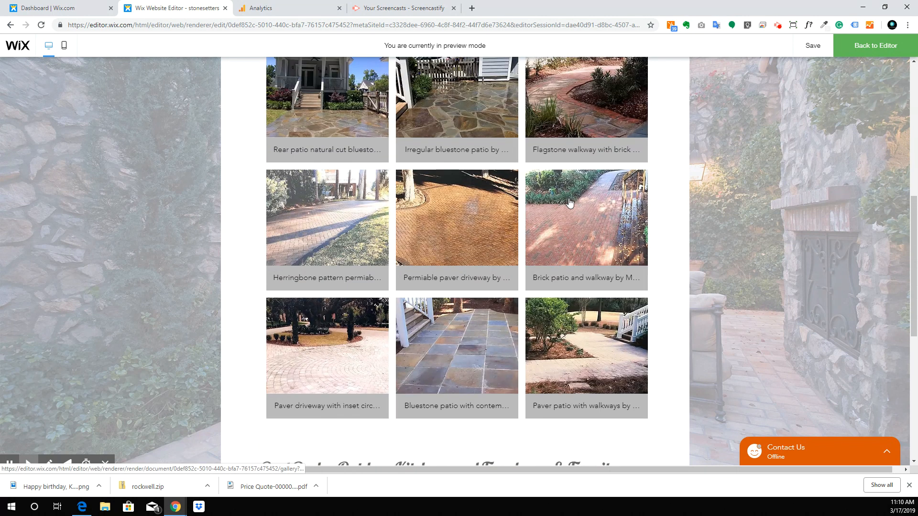
scroll(603, 260, up, 1)
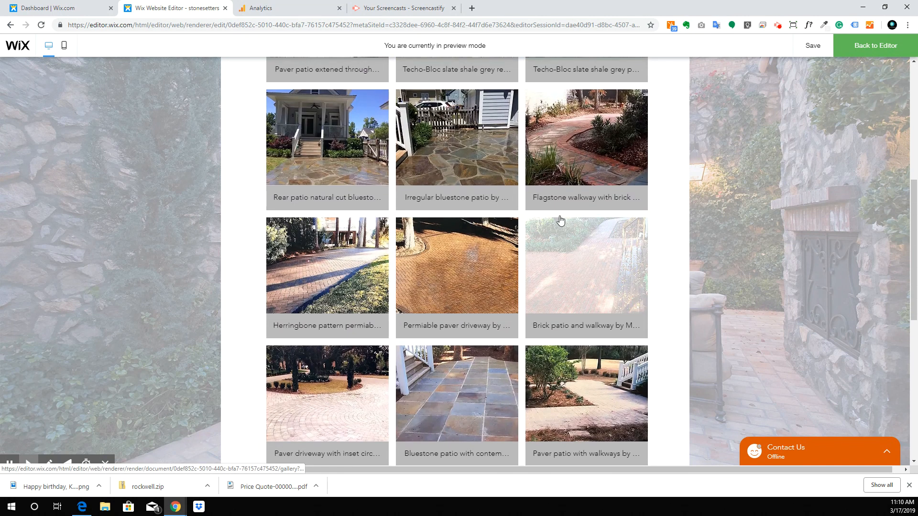
scroll(573, 139, up, 2)
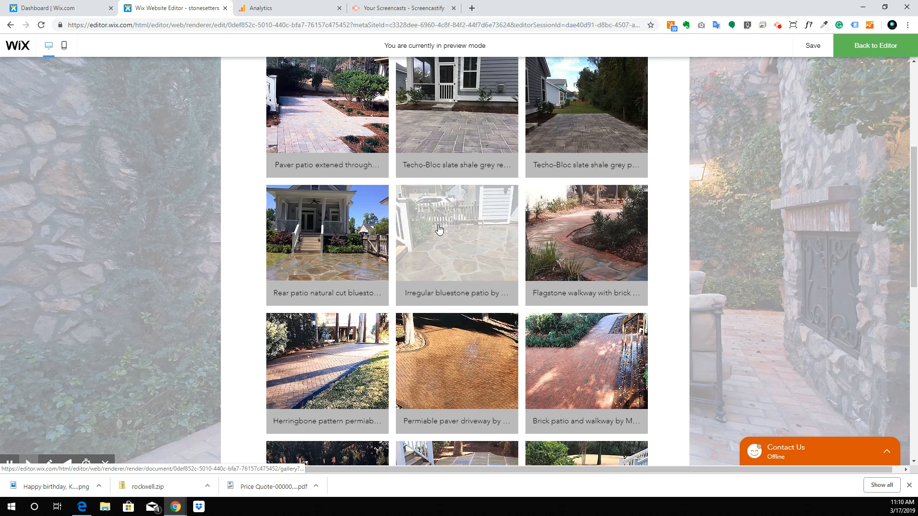
scroll(330, 242, up, 1)
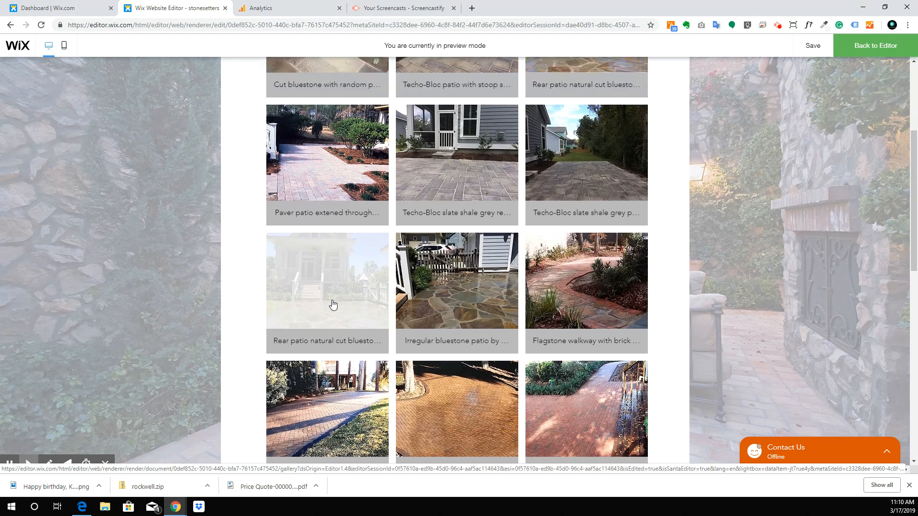
scroll(334, 304, up, 2)
scroll(333, 304, up, 3)
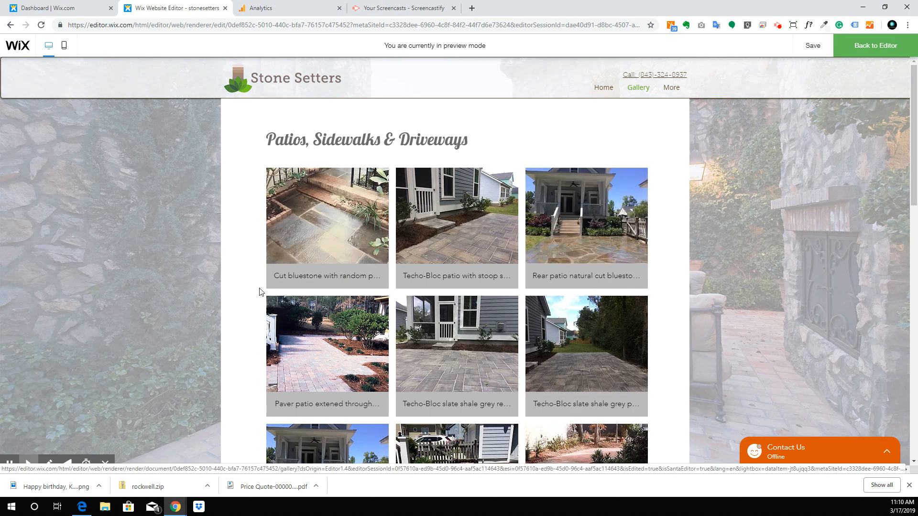
scroll(373, 279, down, 6)
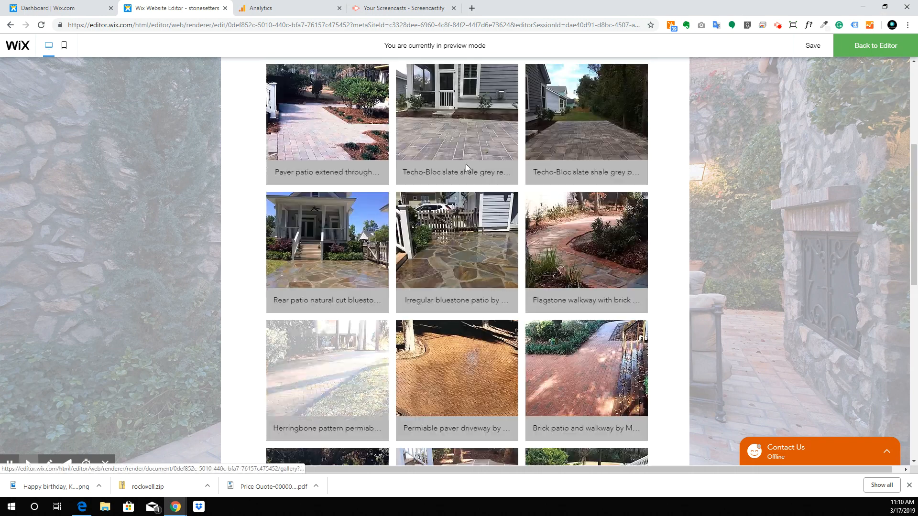
scroll(427, 267, up, 6)
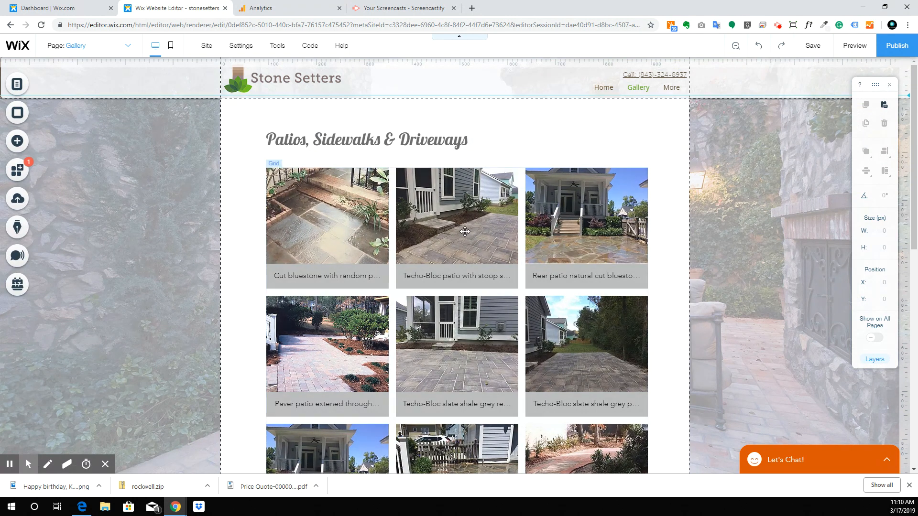
Step: Copy the 'Patios, Sidewalks & Driveways' heading and paste it as the Gallery page's new name
triple_click(337, 141)
right_click(338, 142)
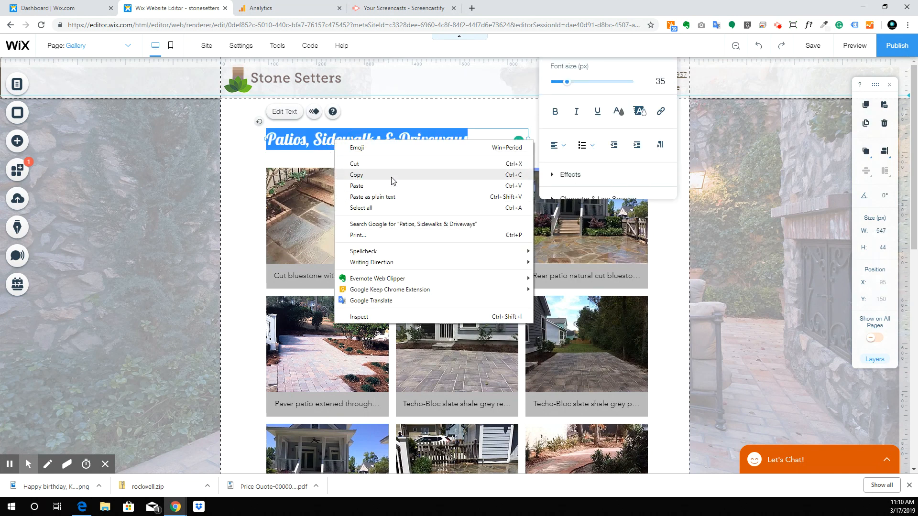
click(392, 175)
click(117, 48)
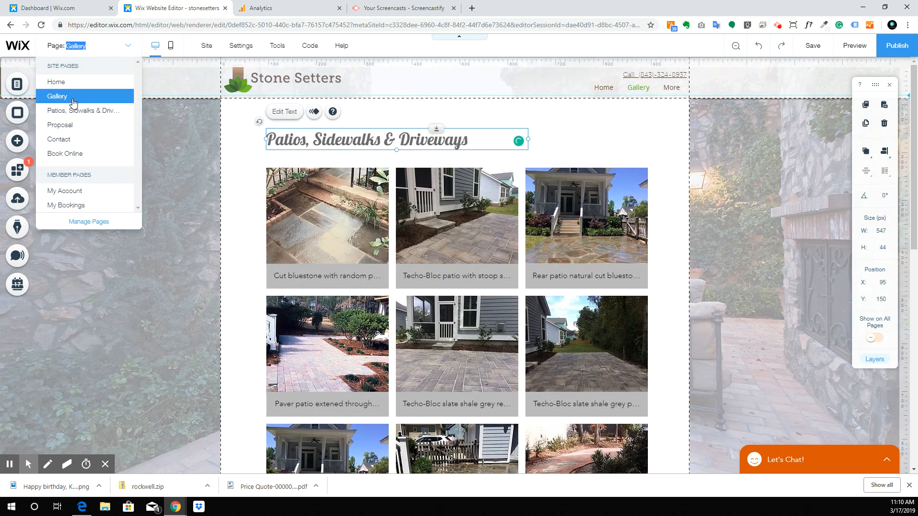
click(17, 86)
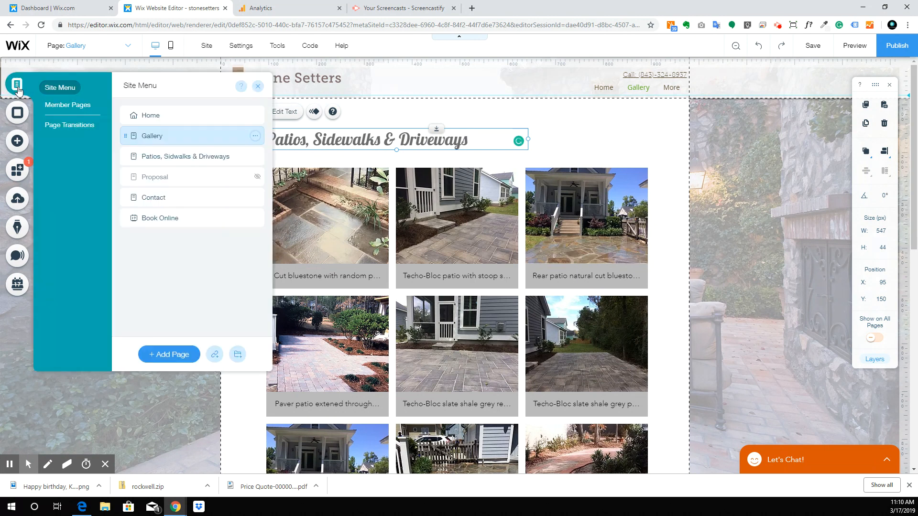
click(256, 136)
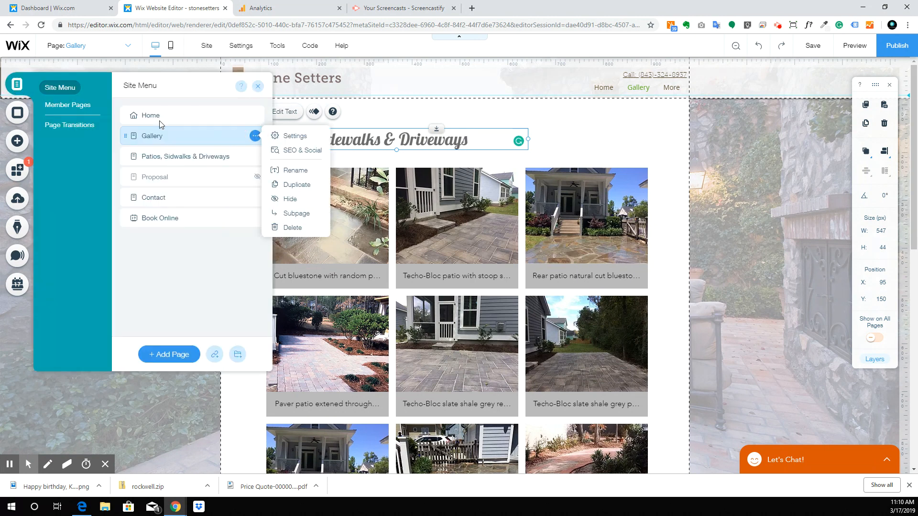
click(293, 170)
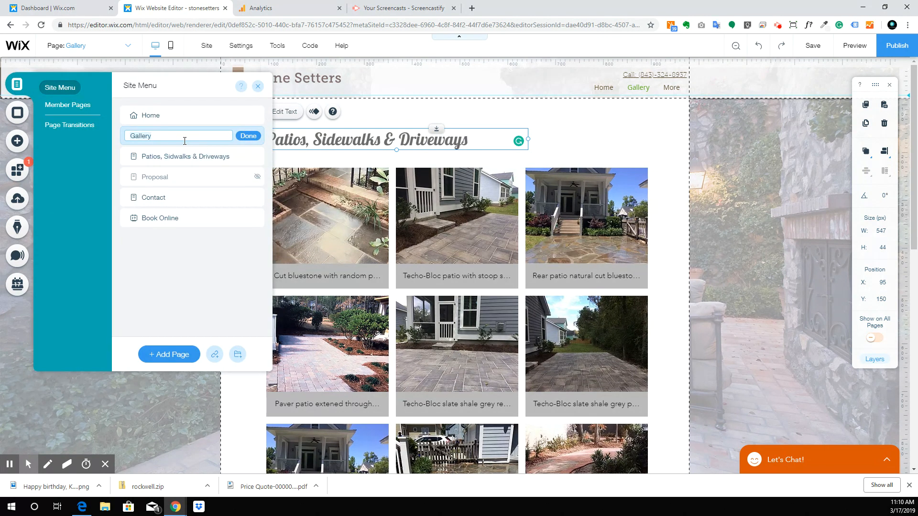
key(ctrl+v)
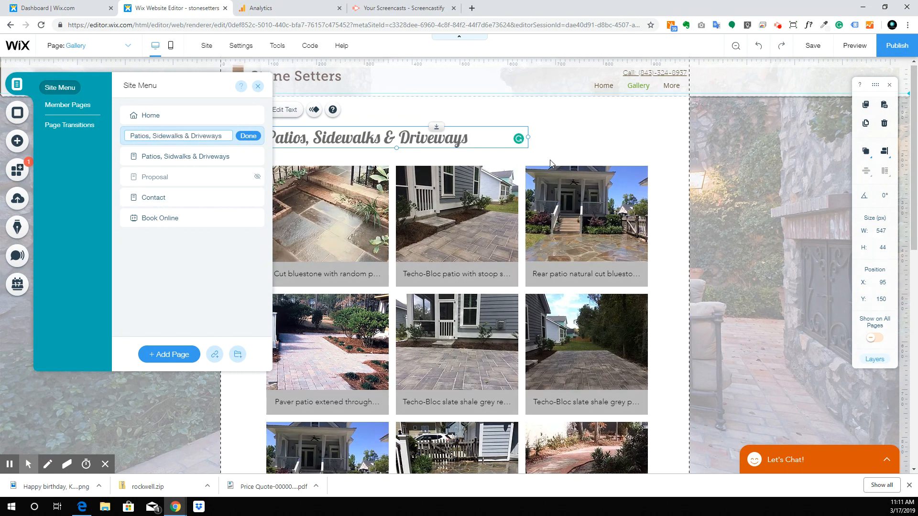
scroll(497, 176, down, 6)
scroll(457, 315, down, 1)
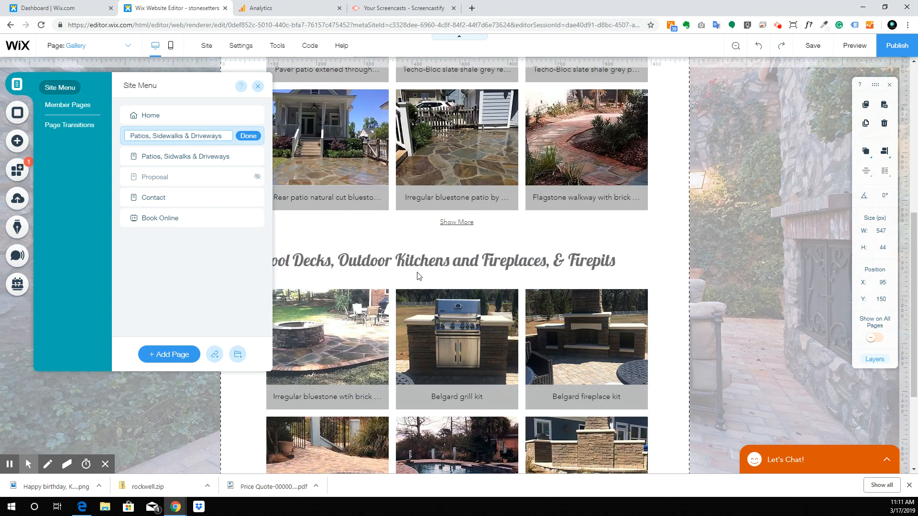
Step: Copy the Pool Decks section heading text
double_click(421, 266)
right_click(422, 267)
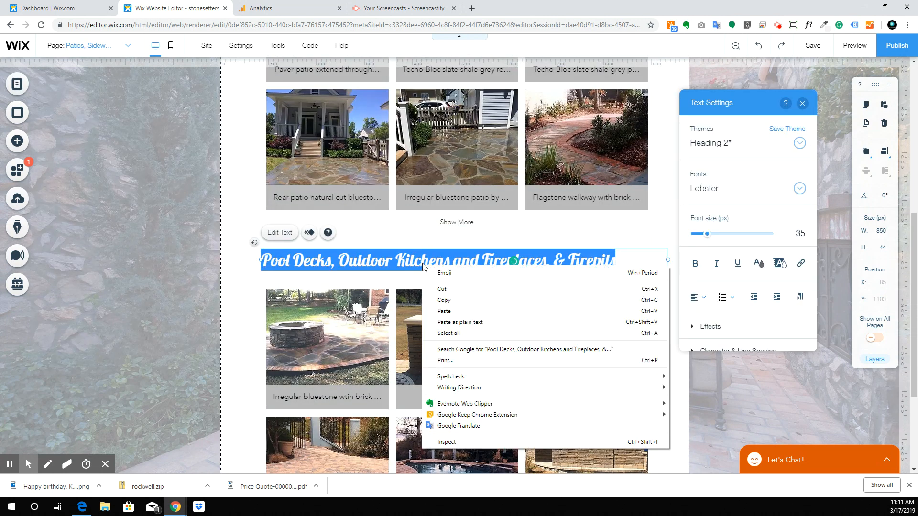
click(450, 304)
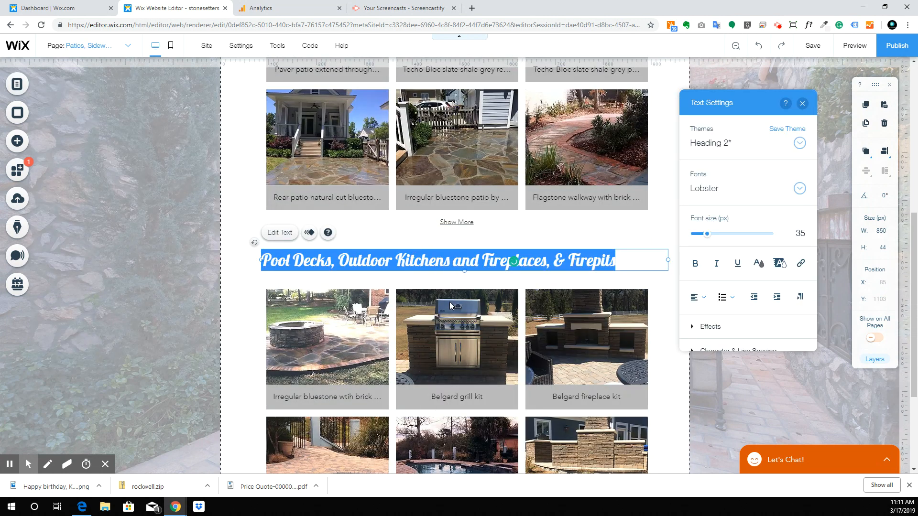
Step: Go to the misspelled Patios page and move Proposal to the end of the page list
click(105, 46)
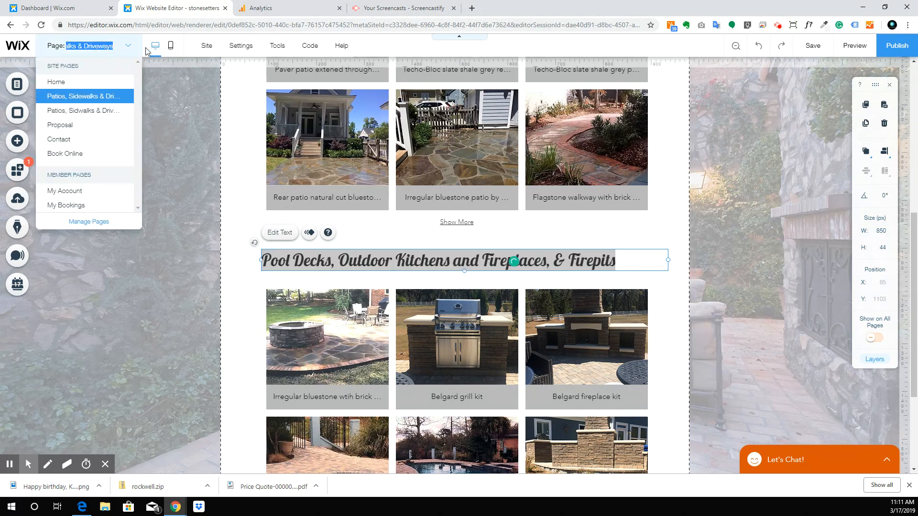
click(108, 110)
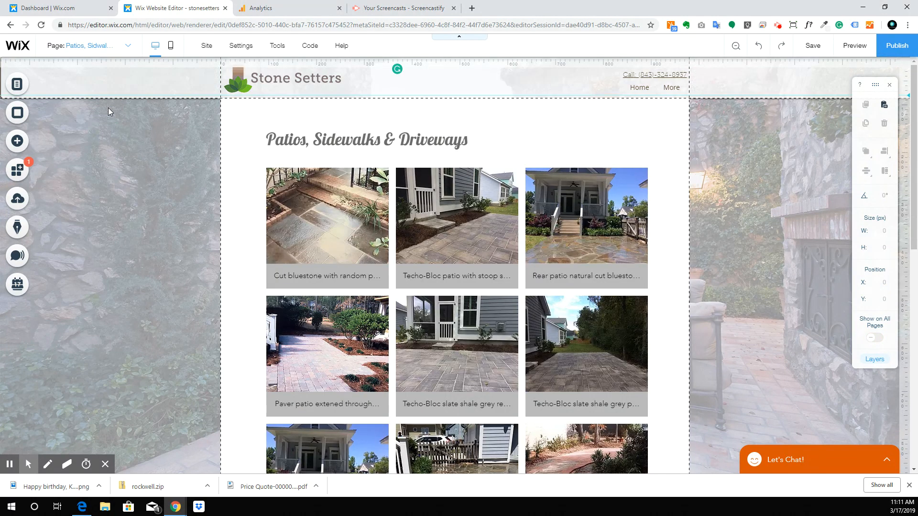
click(106, 45)
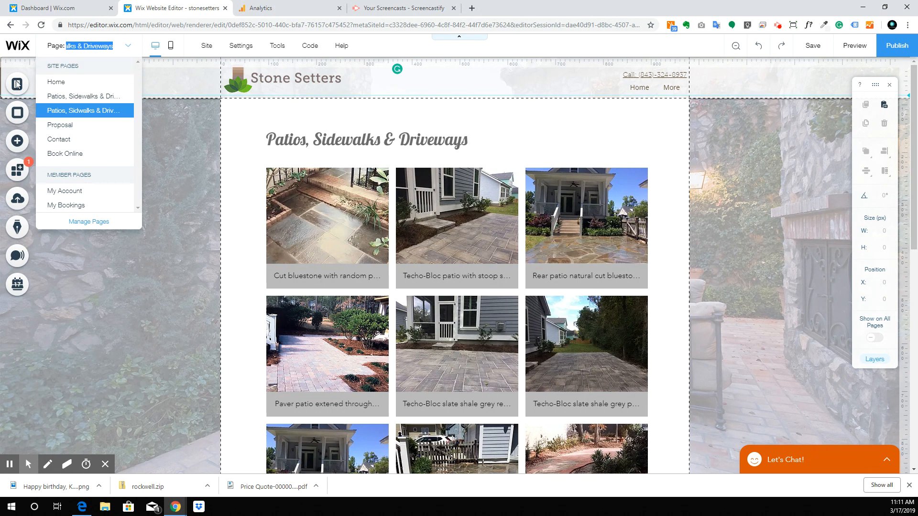
click(16, 85)
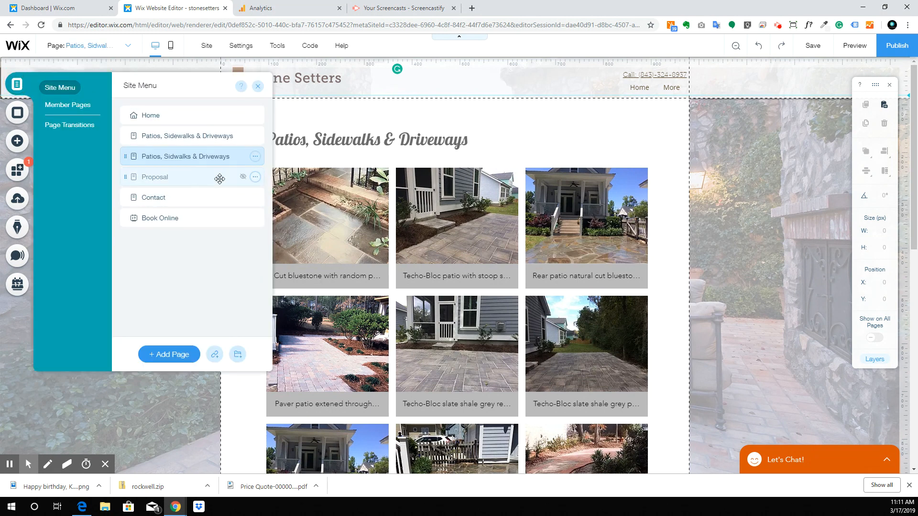
drag(193, 178, 191, 229)
Step: Rename the duplicate Patios page to 'Pool Deck, Outdoor Kitchens & Fireplaces' using the pasted heading
double_click(216, 158)
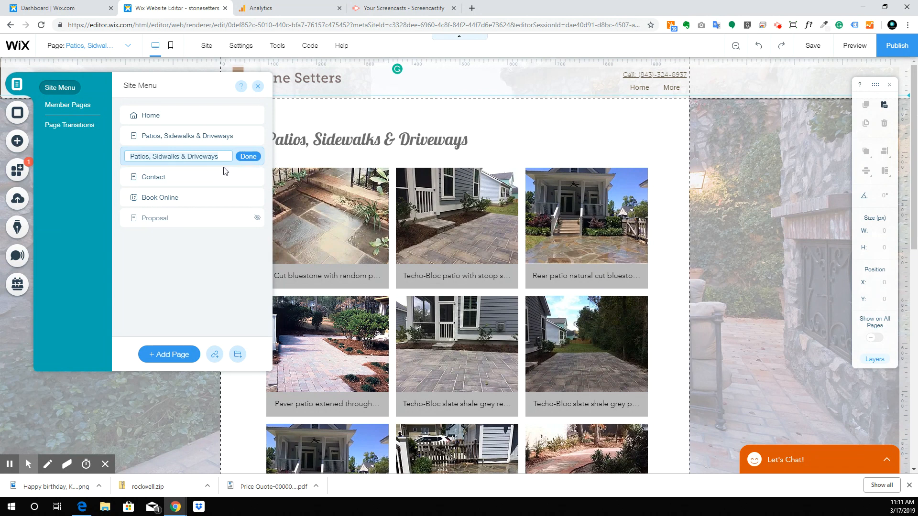
key(ctrl+v)
click(203, 157)
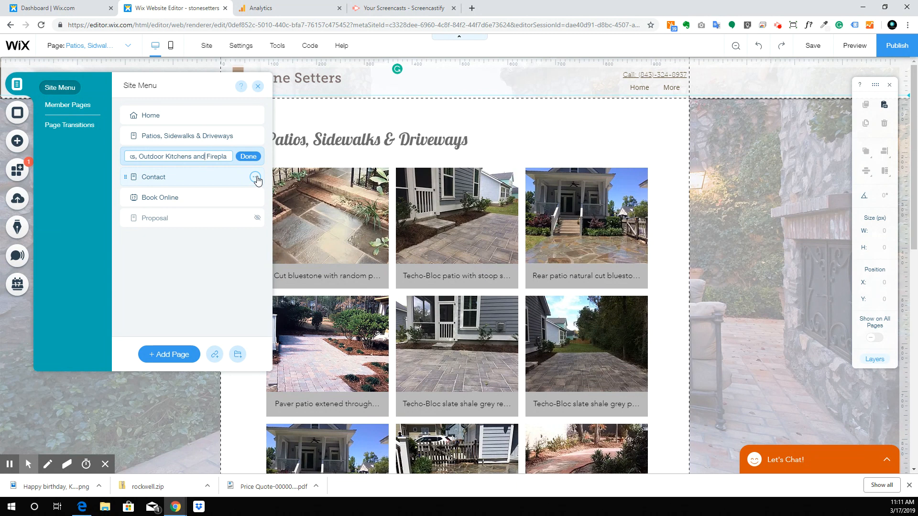
key(BackSpace)
key(BackSpace)
key(BackSpace)
click(146, 160)
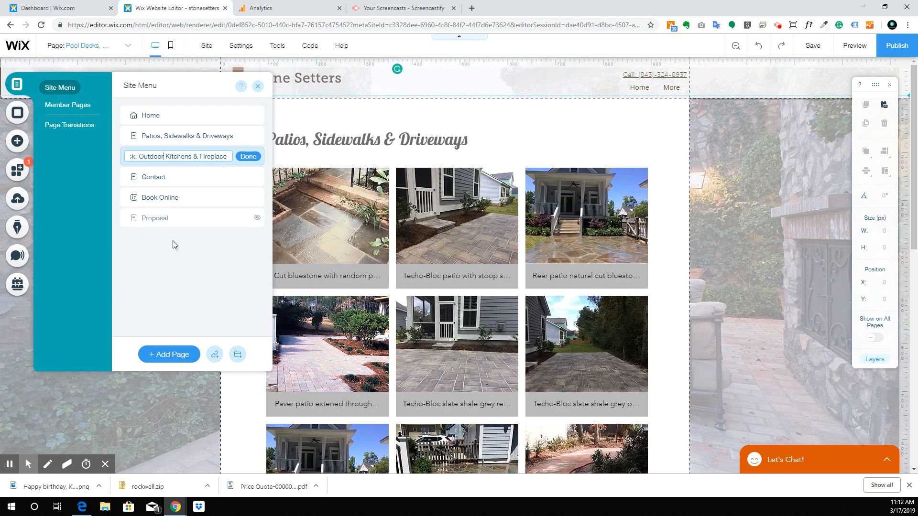
text(s)
click(248, 156)
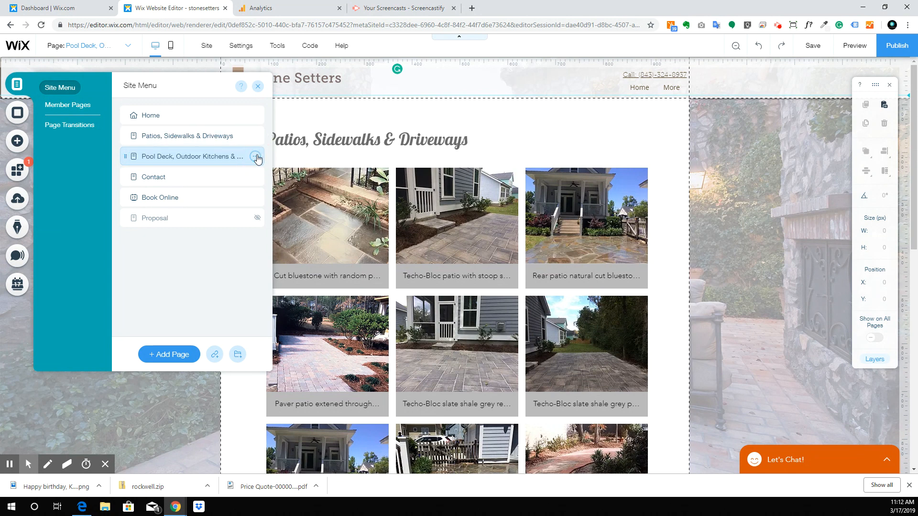
Step: Drag the header menu's left edge to widen it to 880 px so every page link fits
click(314, 157)
scroll(315, 192, down, 5)
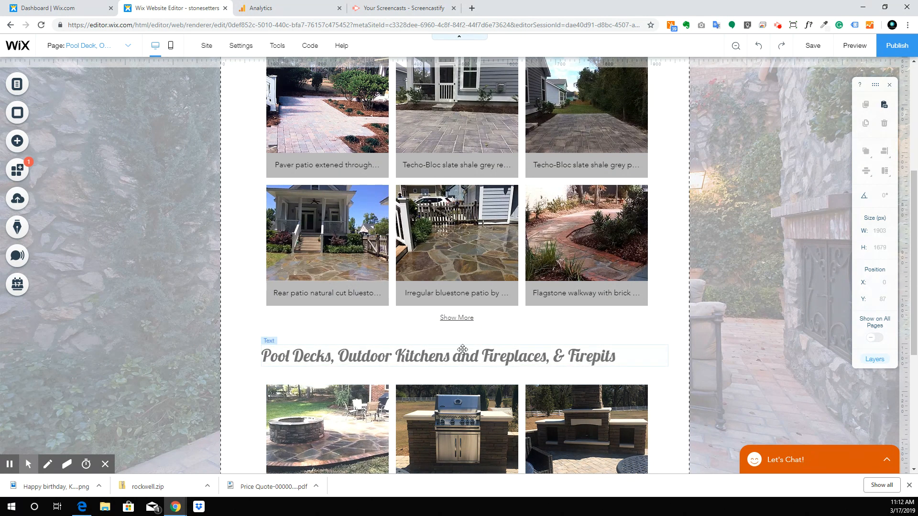
scroll(442, 340, up, 5)
click(652, 90)
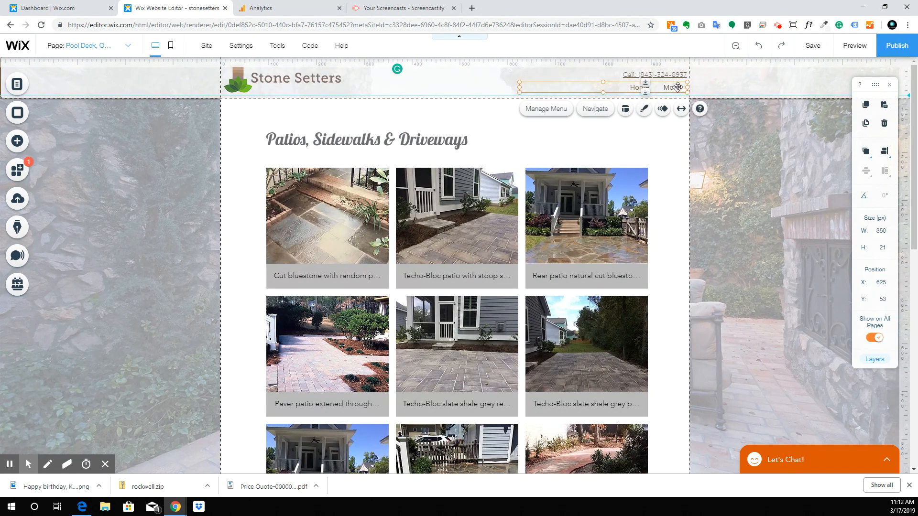
drag(520, 87, 263, 90)
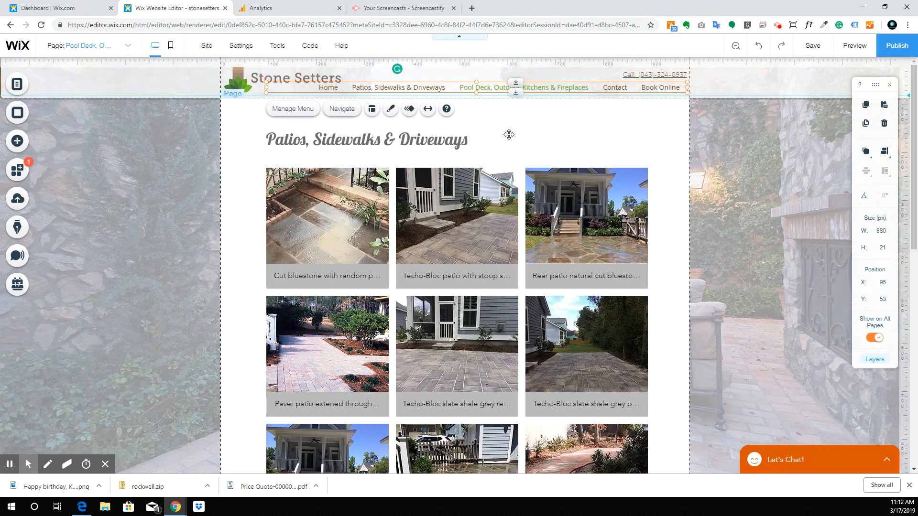
click(580, 145)
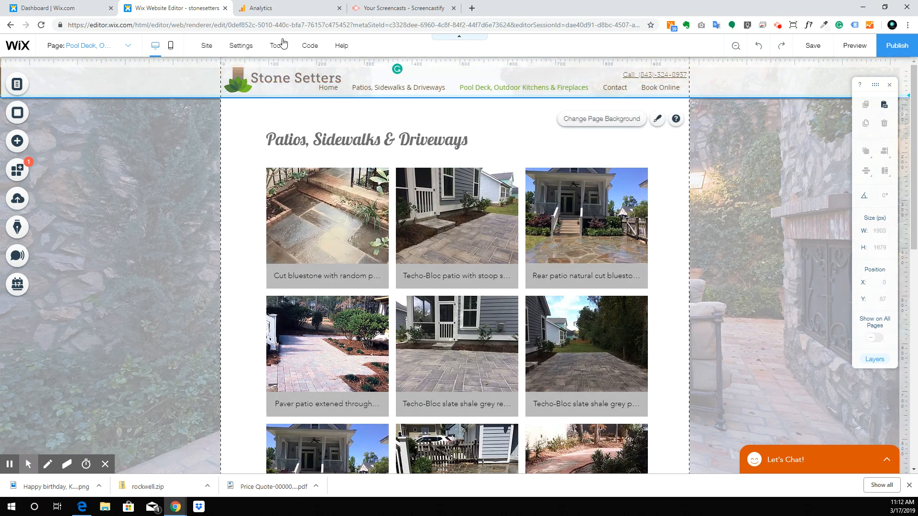
click(98, 46)
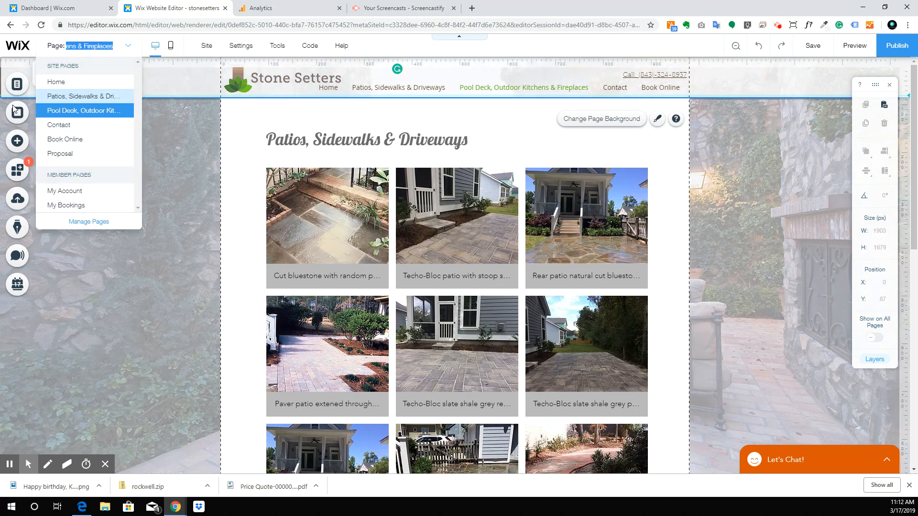
Step: Create a Project Gallery folder holding Patios, Sidewalks & Driveways first, then Pool Deck
click(27, 84)
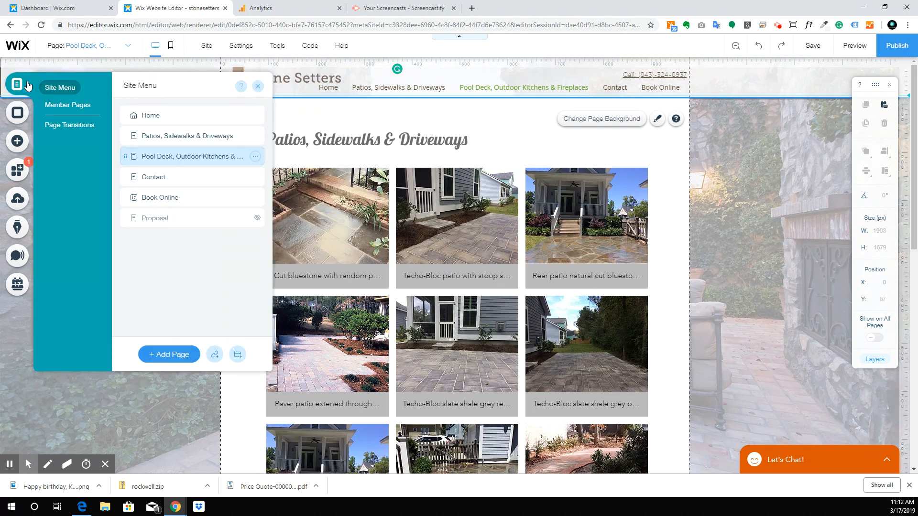
click(237, 354)
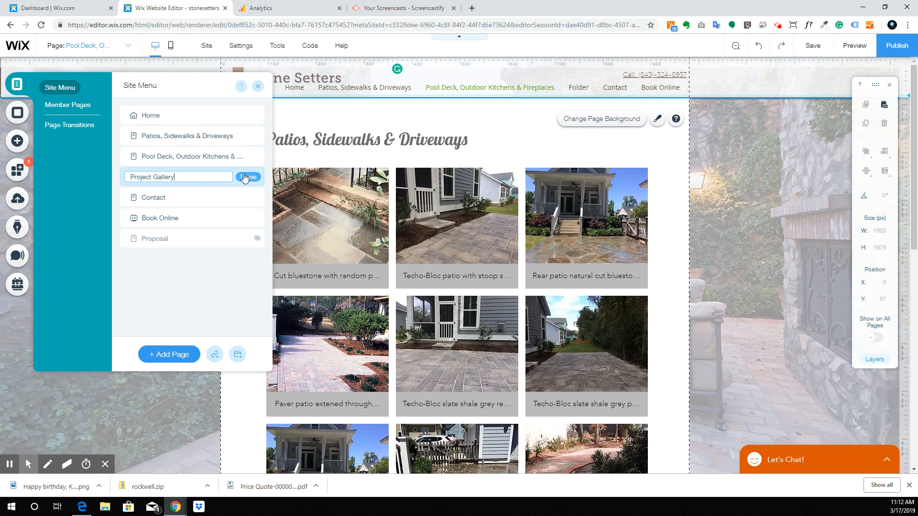
key(Return)
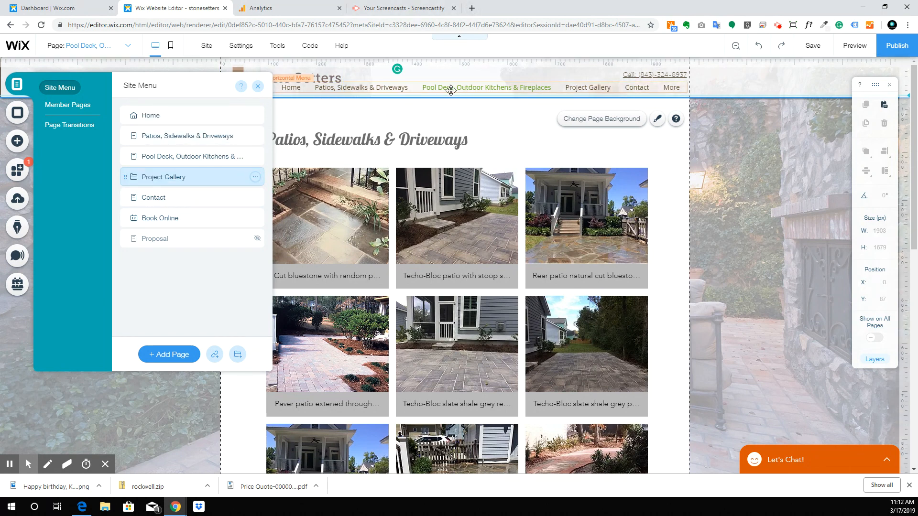
drag(207, 156, 239, 180)
drag(217, 139, 246, 191)
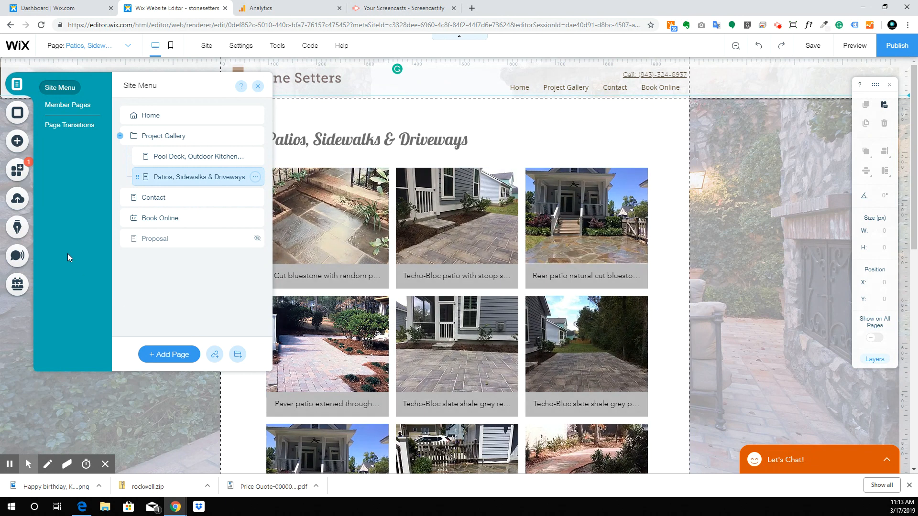
drag(168, 179, 168, 156)
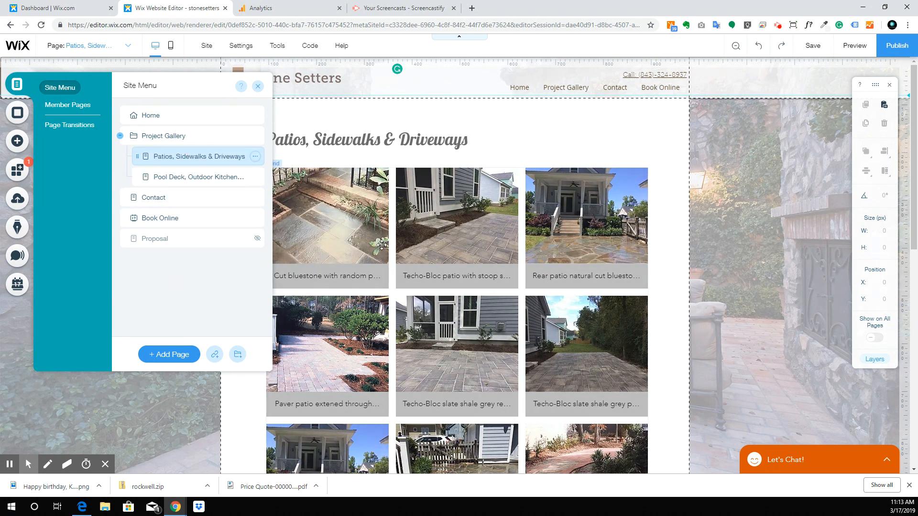
scroll(354, 242, down, 6)
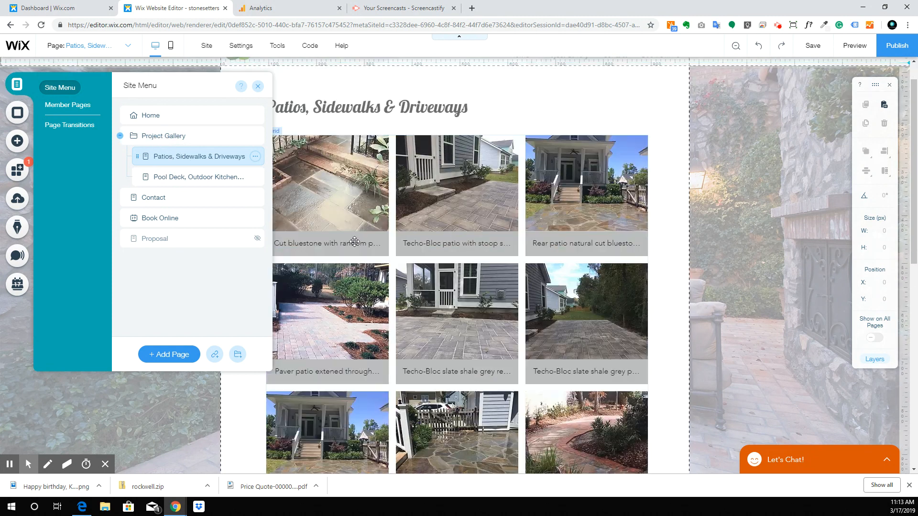
Step: Delete the Pool Decks heading from the Patios page
click(352, 314)
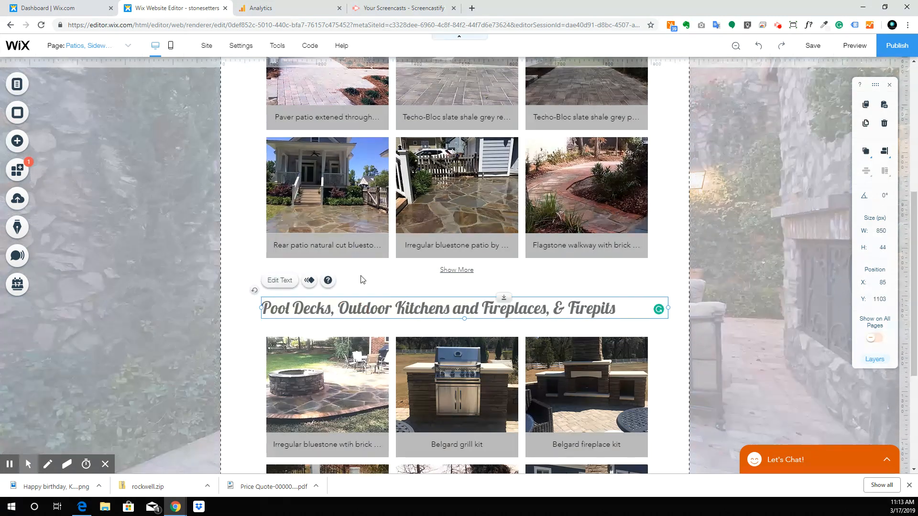
click(347, 312)
key(Delete)
click(340, 353)
Step: Delete the Pool Decks gallery from the page
key(Delete)
scroll(363, 174, up, 4)
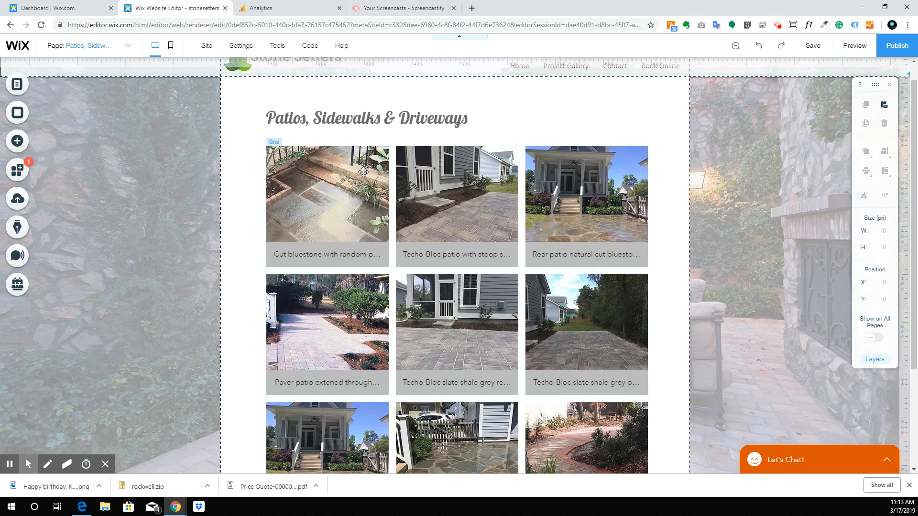
scroll(365, 184, down, 4)
scroll(365, 185, up, 4)
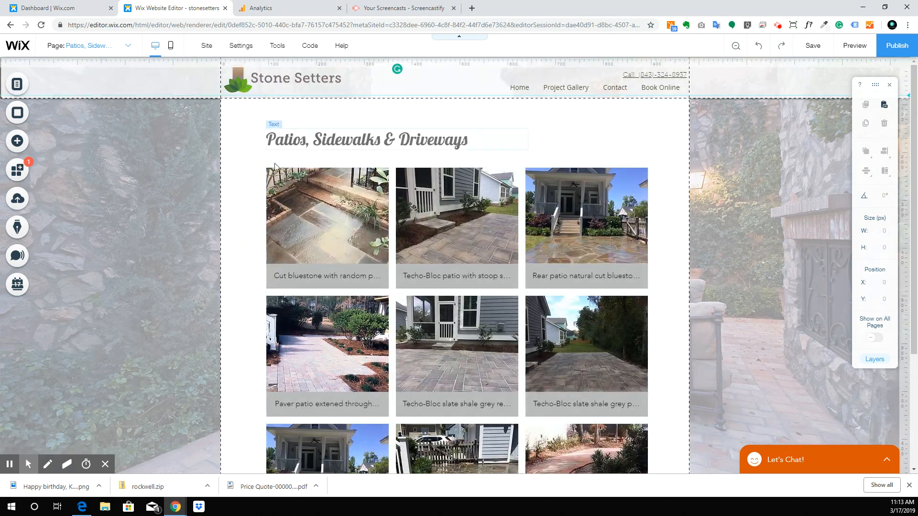
Step: Replace the stone patio photo in the page design background with white
click(228, 187)
double_click(234, 186)
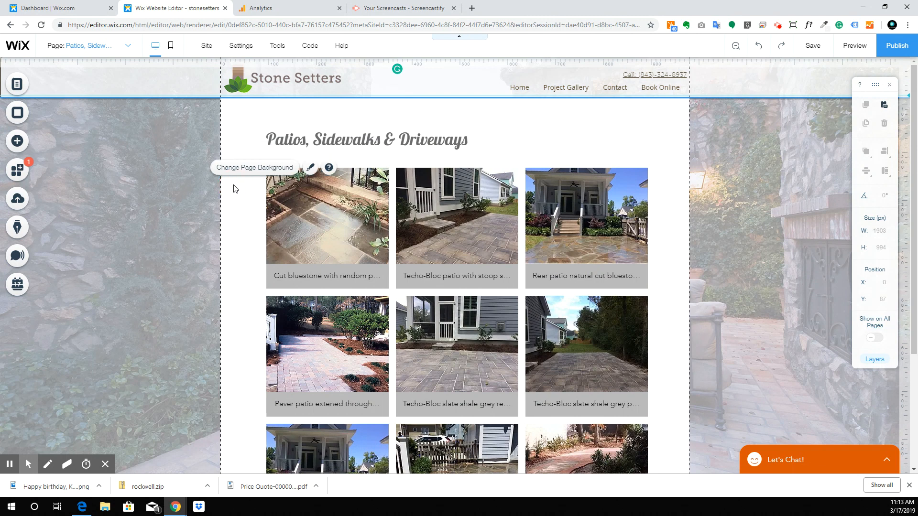
click(144, 148)
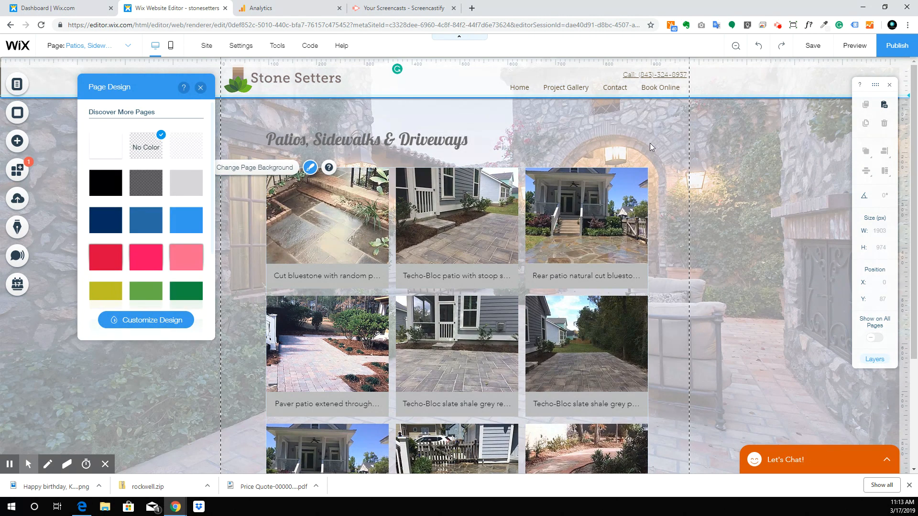
click(777, 209)
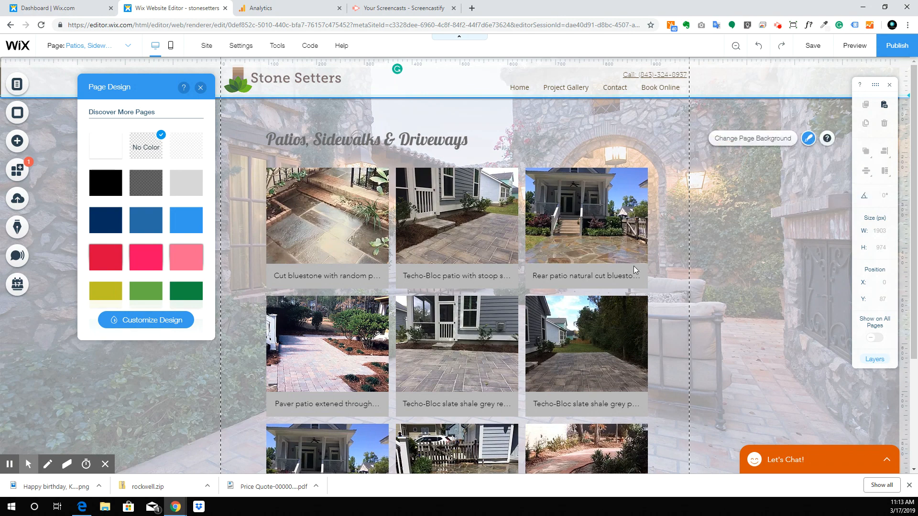
scroll(574, 339, down, 3)
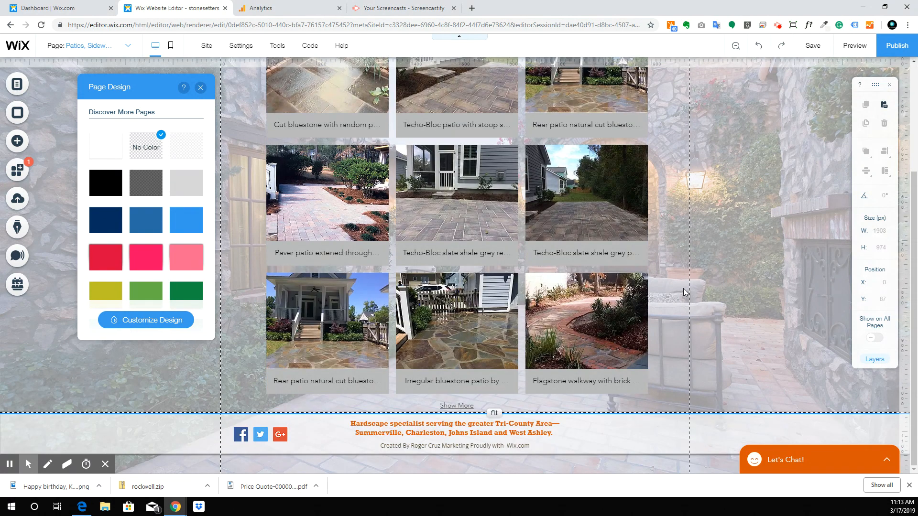
scroll(704, 320, up, 3)
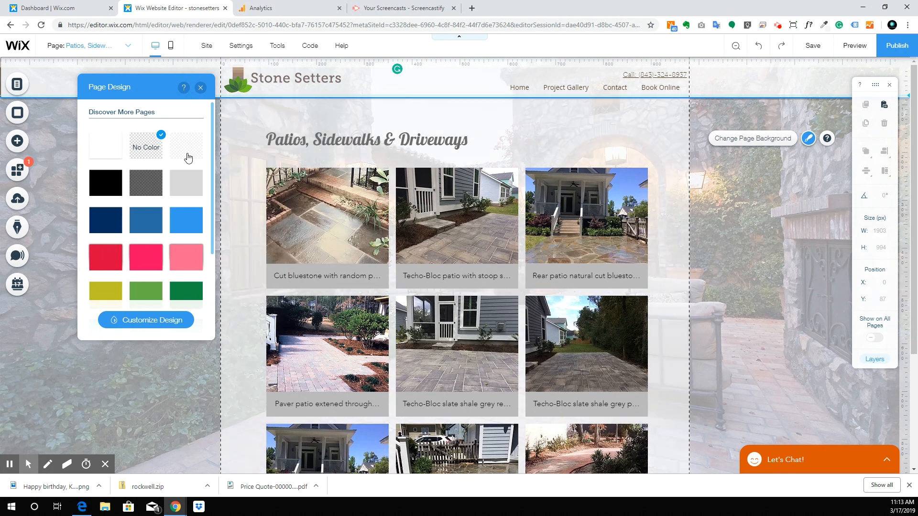
click(104, 149)
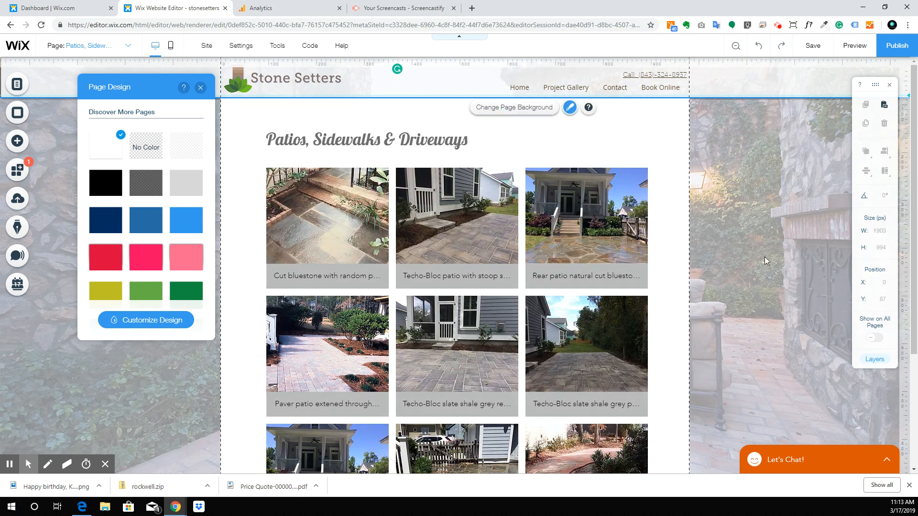
click(200, 88)
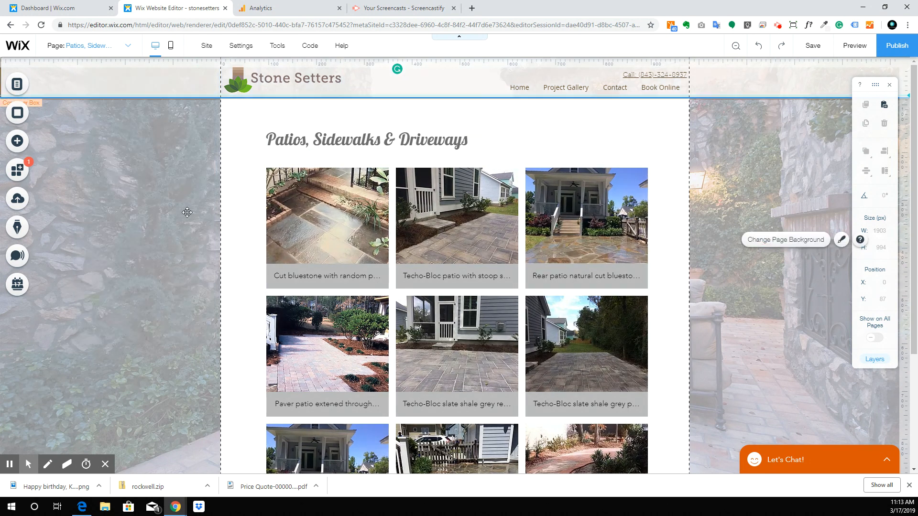
Step: Set the page background colour to the white #FFFFFF site colour
click(187, 215)
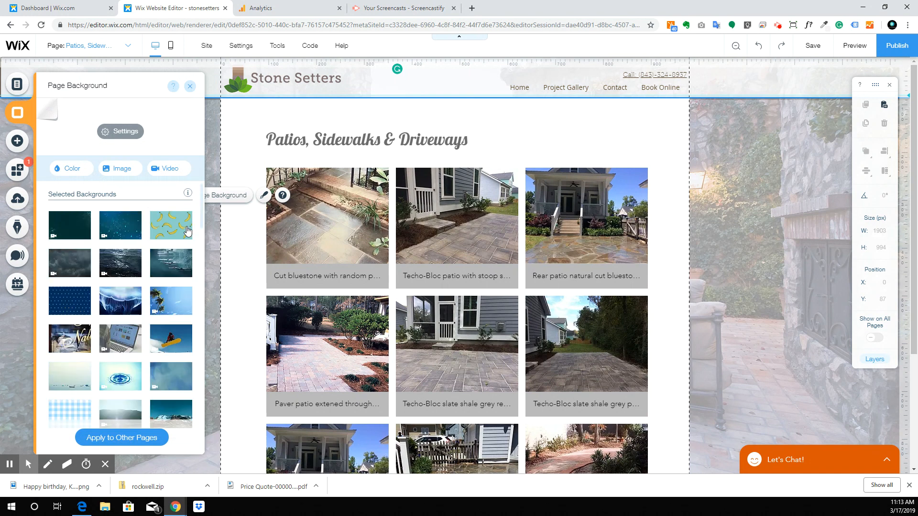
click(69, 168)
click(77, 223)
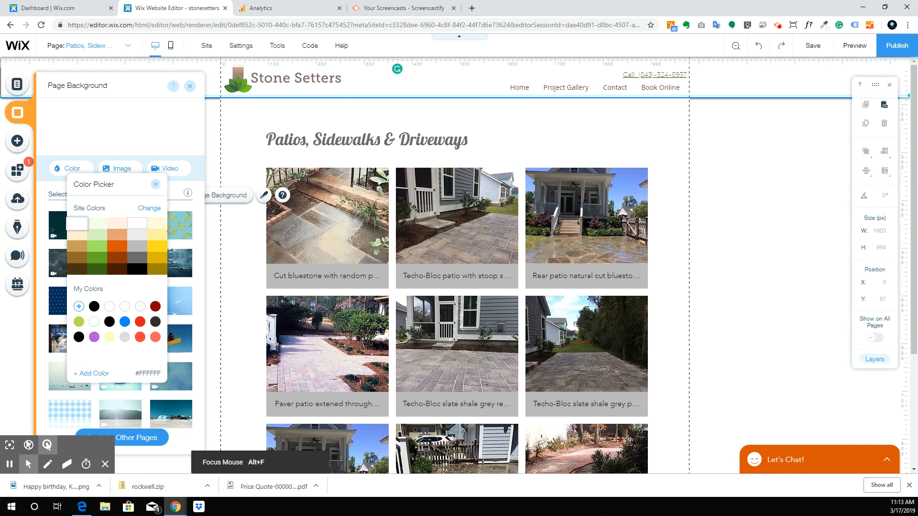
click(713, 197)
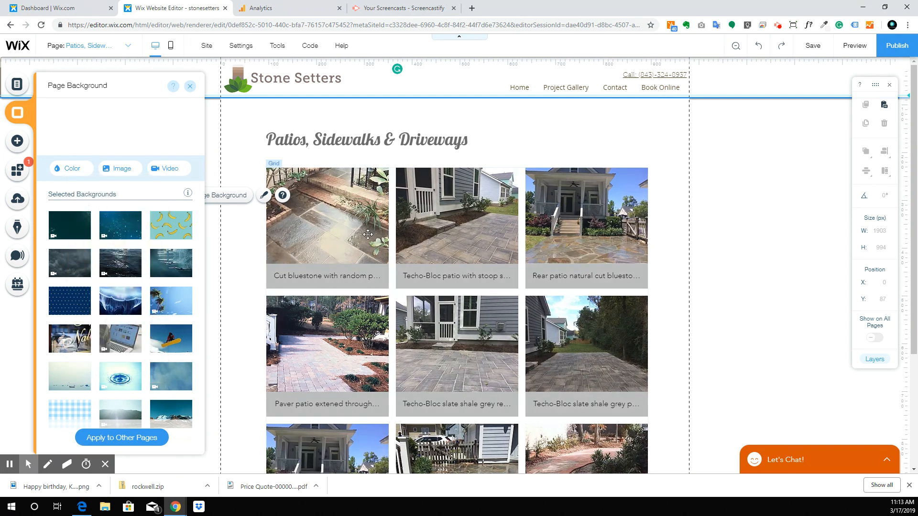
click(376, 211)
click(301, 248)
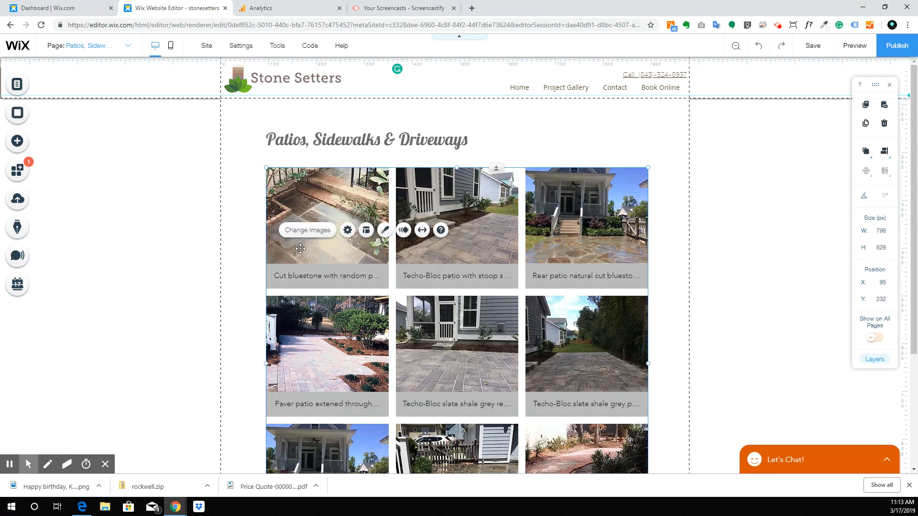
click(348, 230)
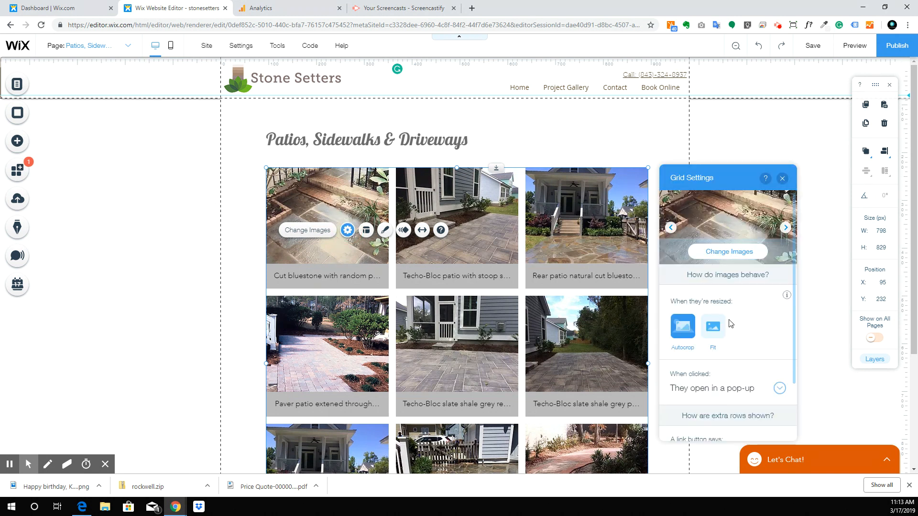
scroll(730, 324, down, 2)
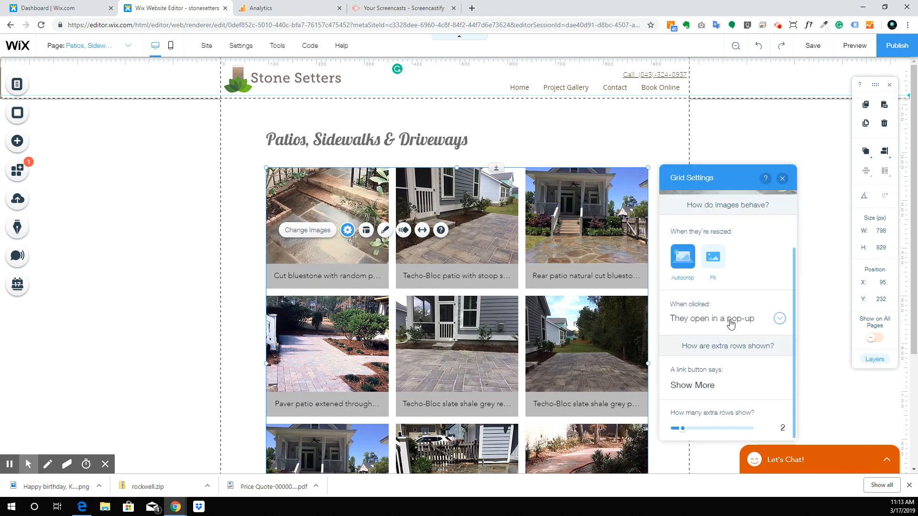
click(367, 231)
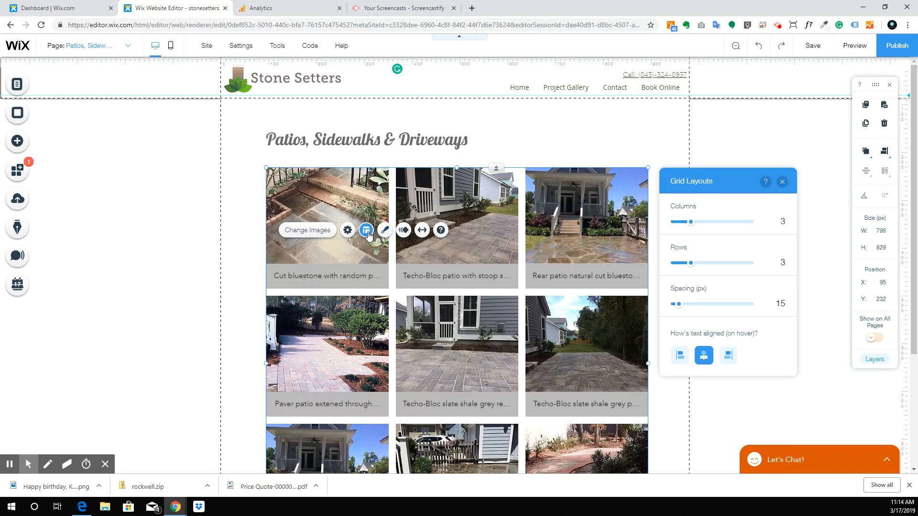
click(385, 231)
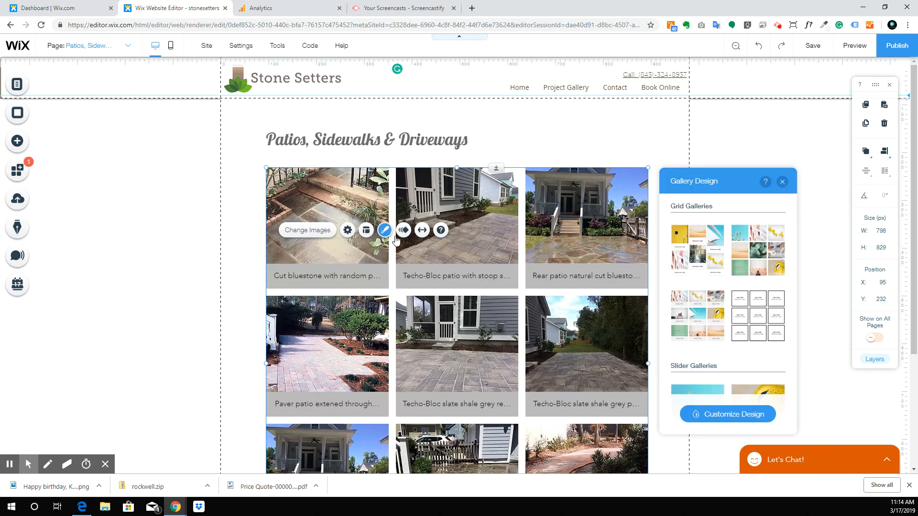
scroll(712, 258, down, 6)
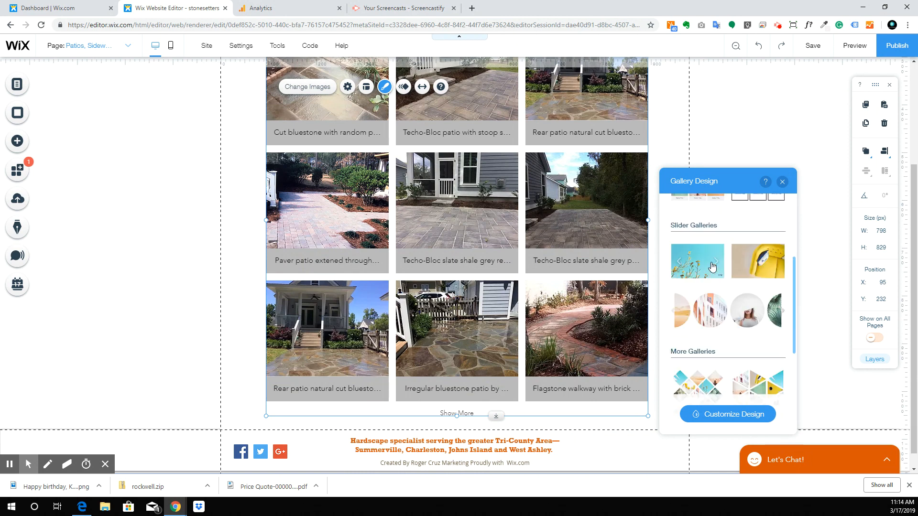
scroll(713, 266, up, 3)
scroll(714, 289, down, 5)
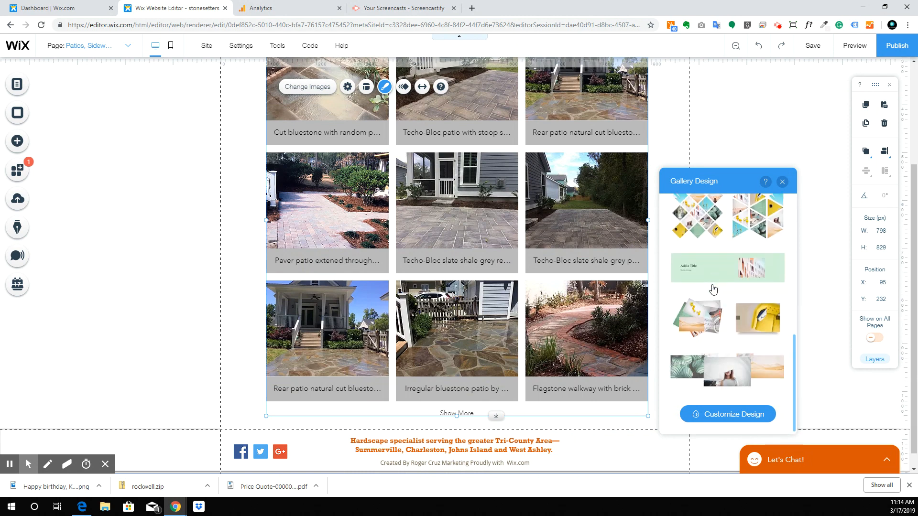
scroll(752, 271, up, 8)
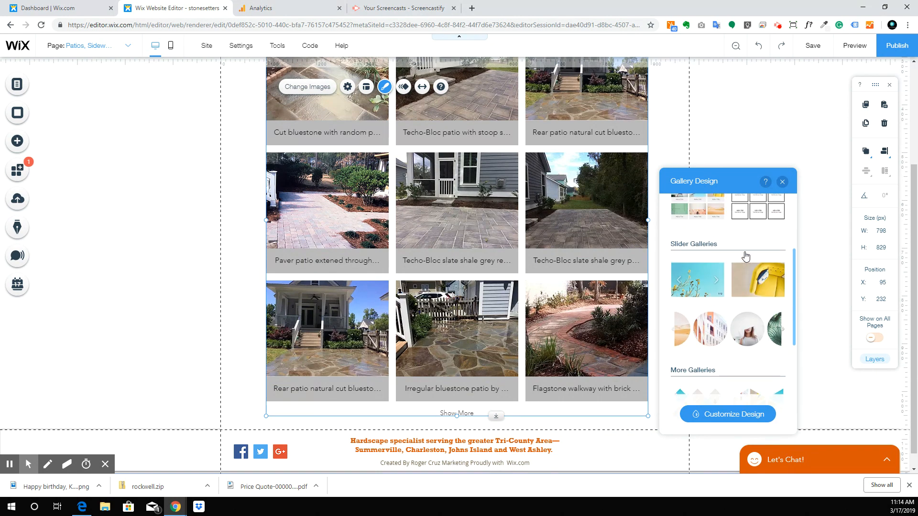
click(738, 131)
click(424, 274)
scroll(529, 197, up, 3)
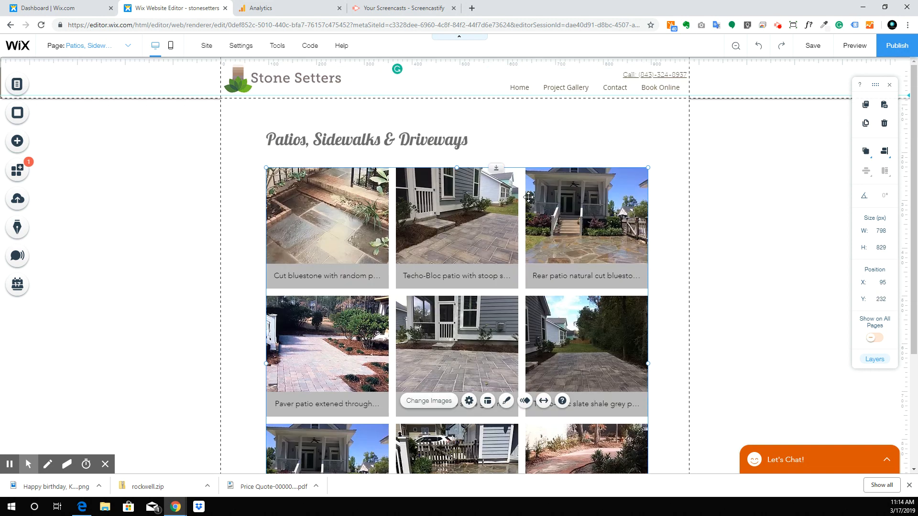
double_click(531, 228)
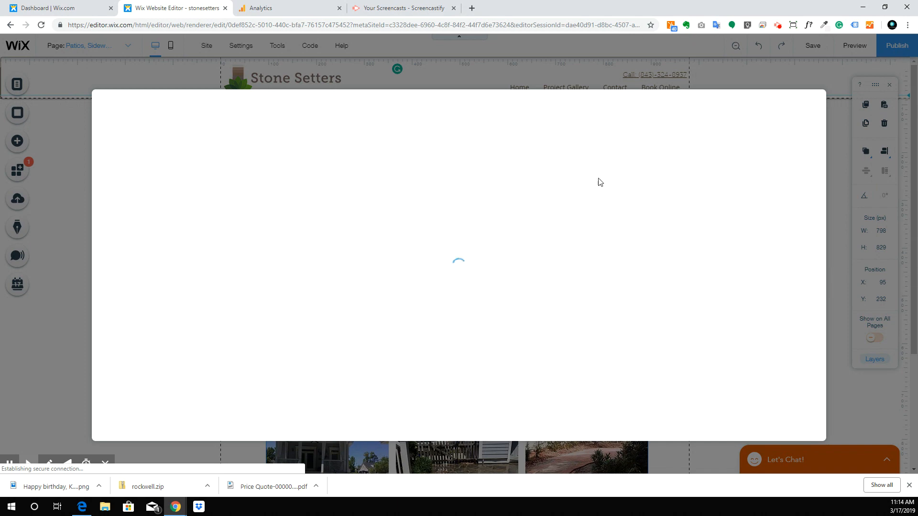
click(812, 104)
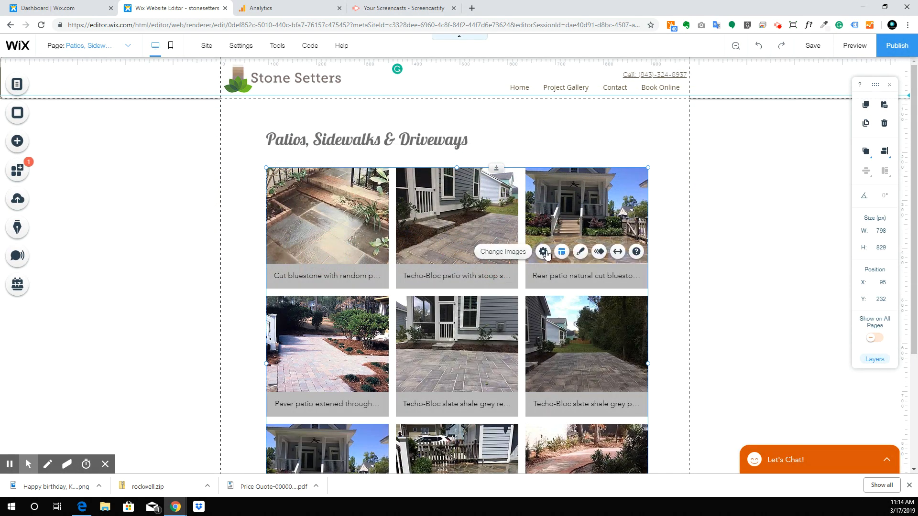
Step: Set the Patios gallery to show 5 extra rows on Show More
click(544, 252)
scroll(719, 303, down, 2)
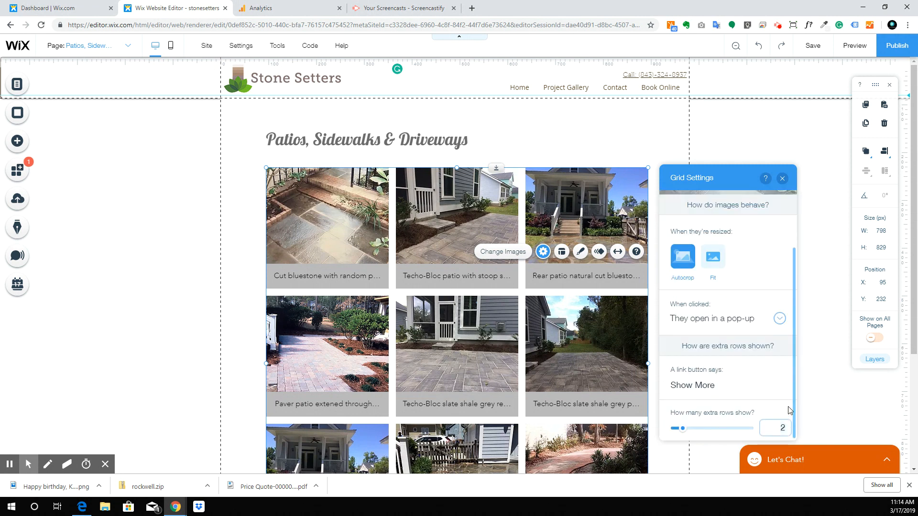
key(Return)
scroll(581, 356, down, 3)
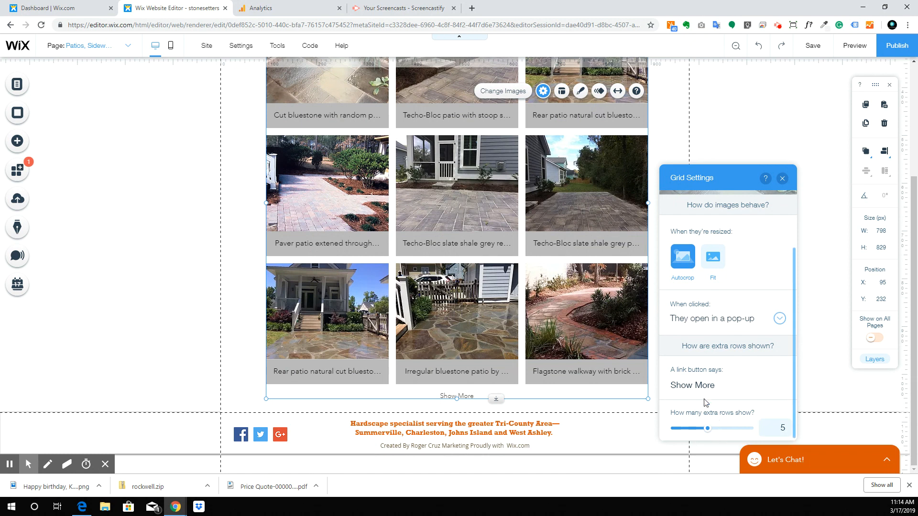
Step: Keep images opening in a pop-up and leave photos on Autocrop after trying Fit
click(716, 327)
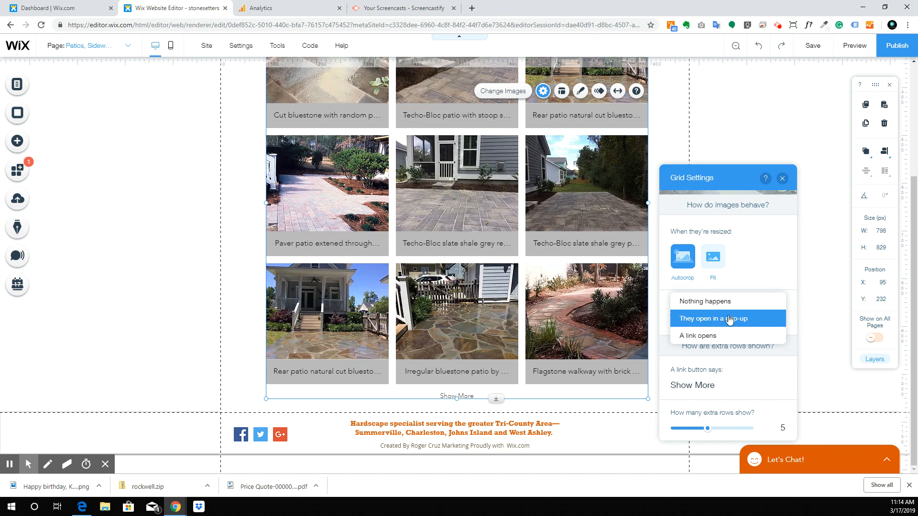
click(717, 253)
click(714, 262)
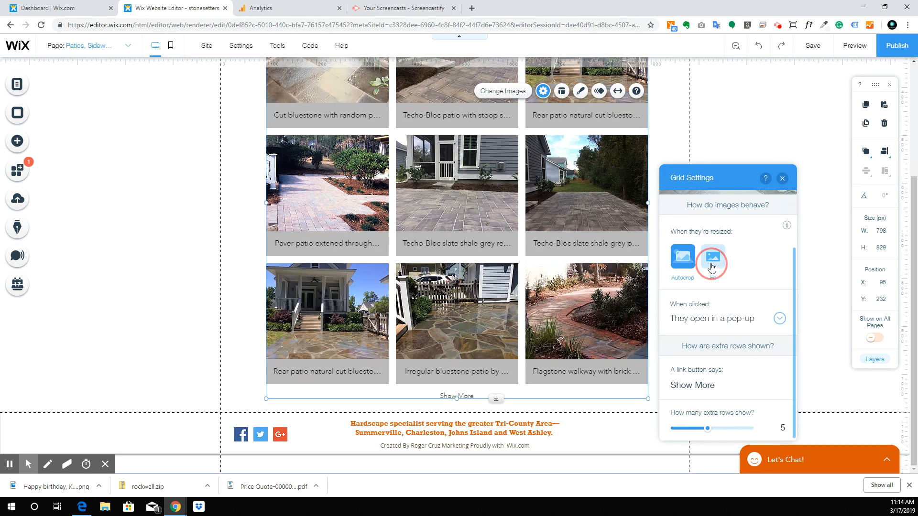
scroll(407, 260, up, 4)
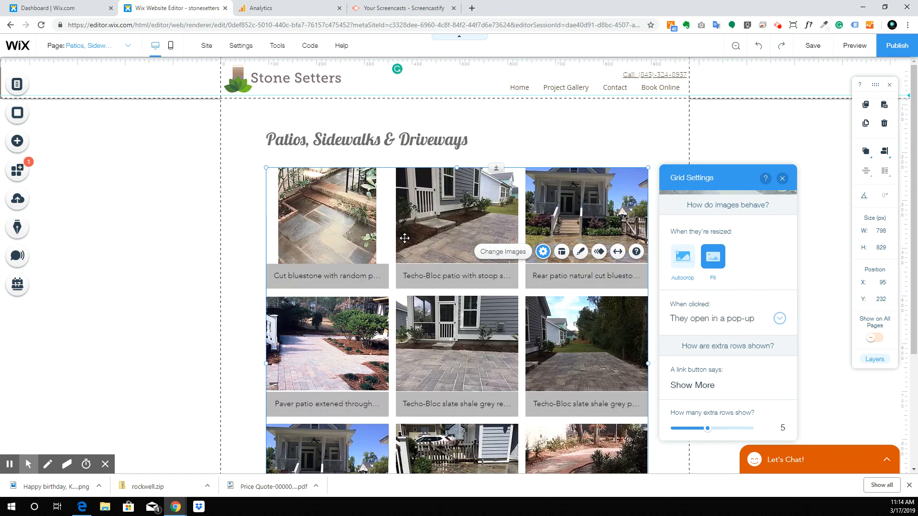
scroll(637, 313, down, 2)
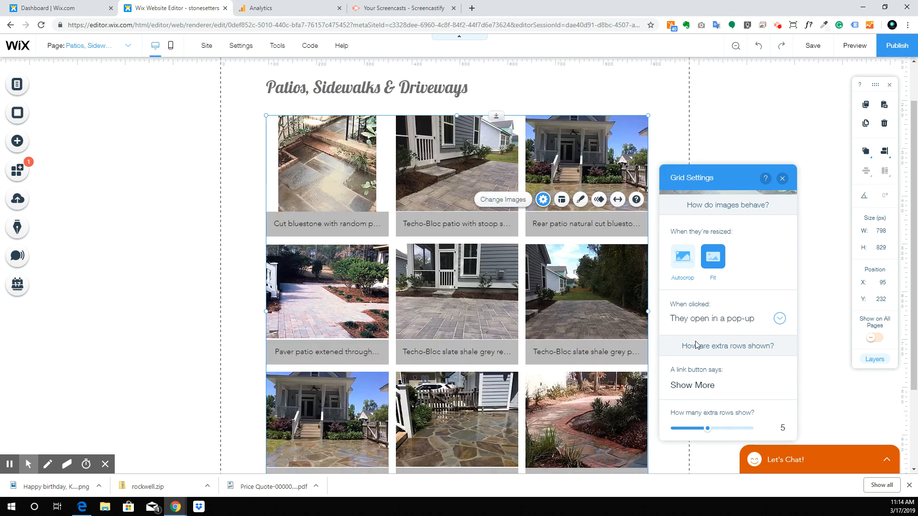
click(688, 258)
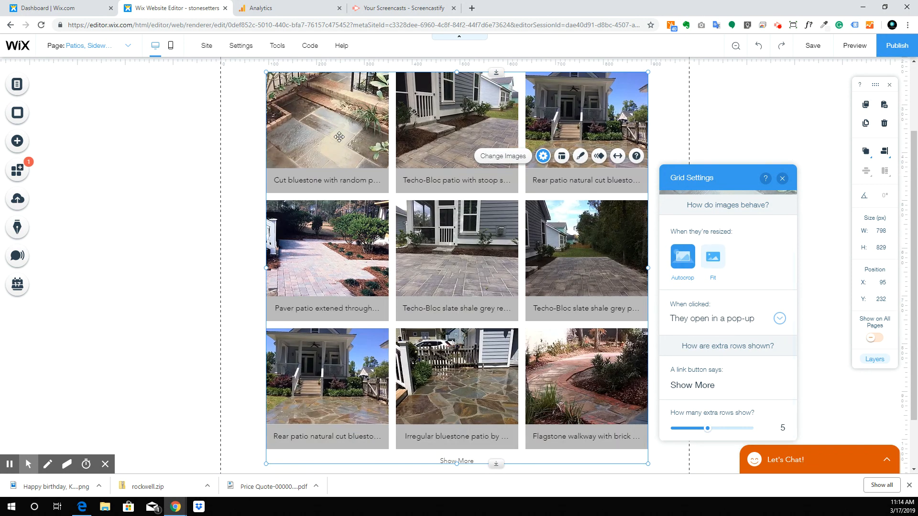
scroll(717, 251, up, 2)
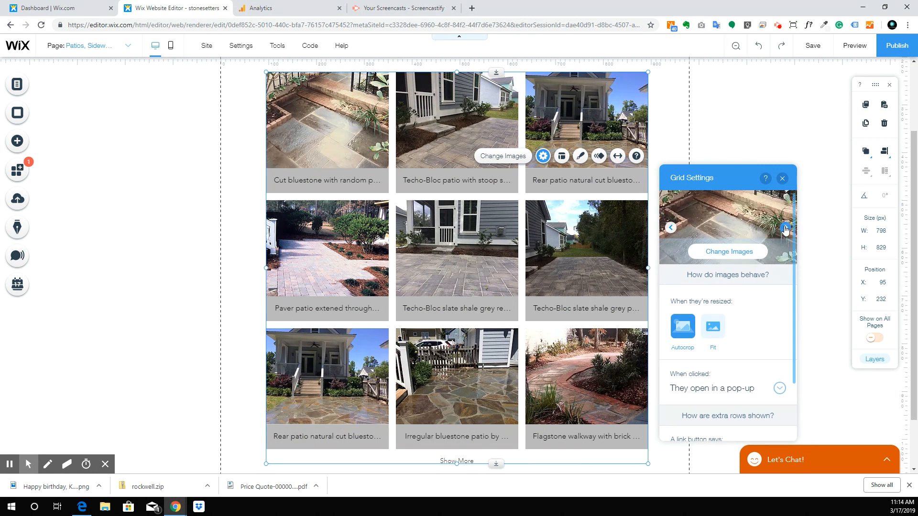
Step: Set the Patios gallery grid to 5 columns, showing all 15 photos in 3 rows
click(561, 156)
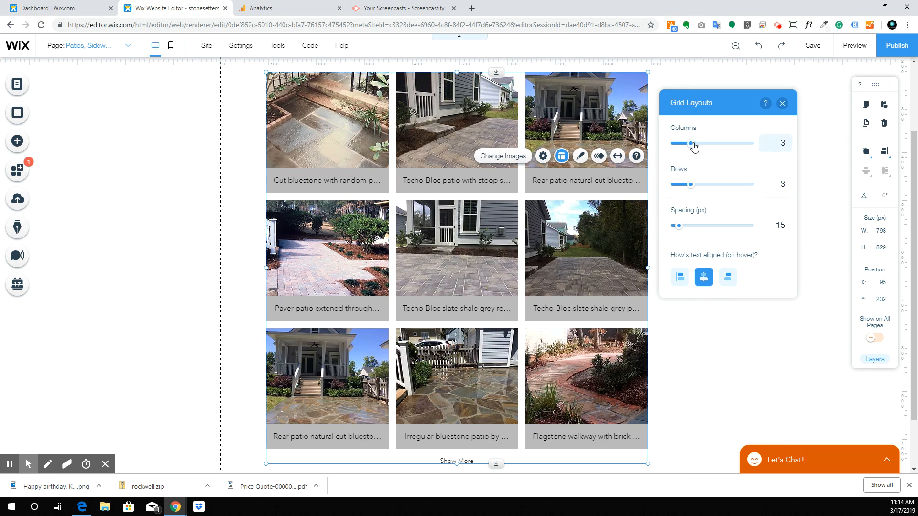
click(774, 145)
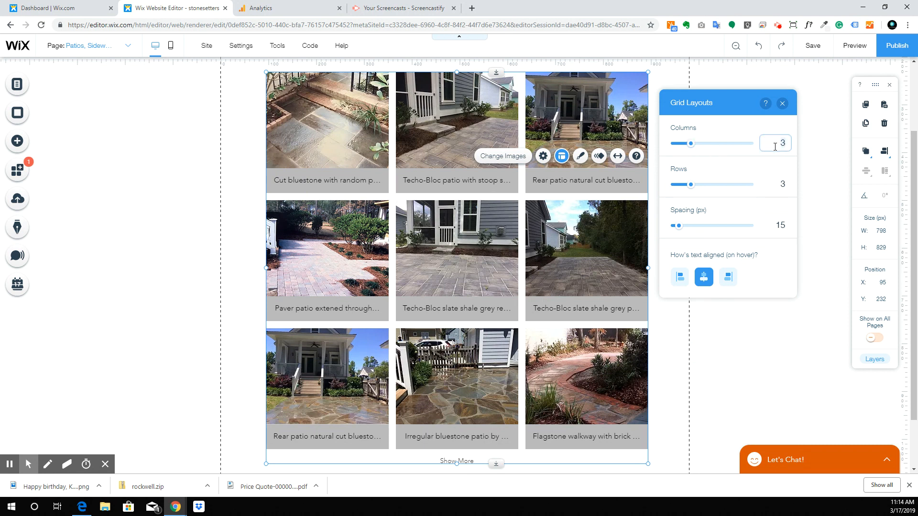
click(213, 235)
click(273, 273)
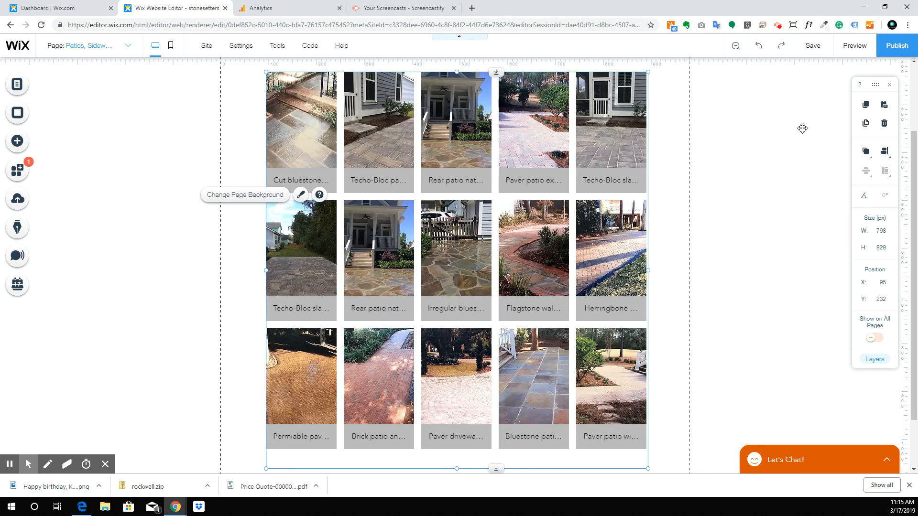
scroll(787, 158, up, 2)
scroll(581, 368, down, 2)
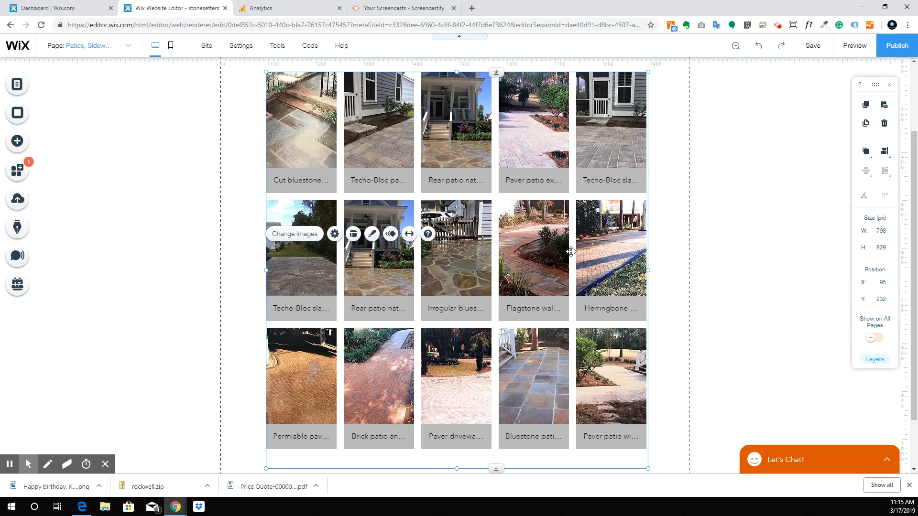
click(413, 180)
Step: Stretch the Patios gallery to full width (1903 px) with 0 px margins
click(534, 163)
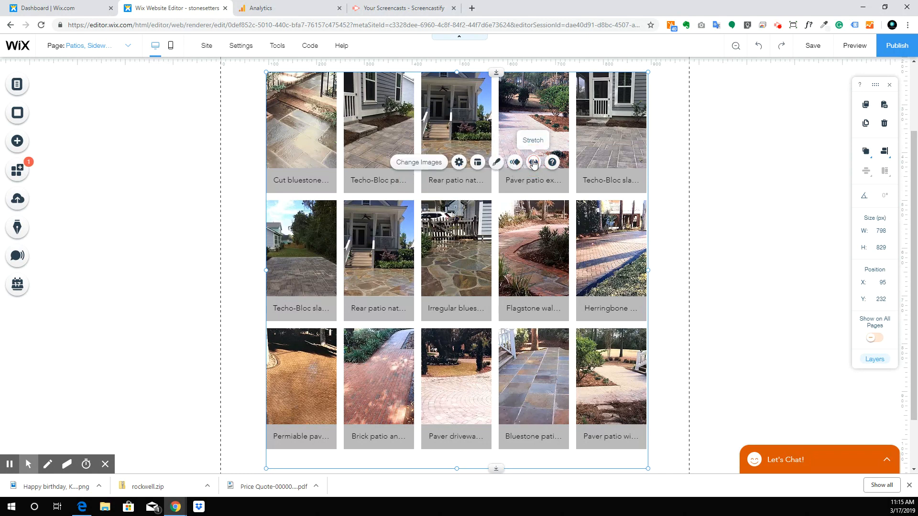
click(773, 133)
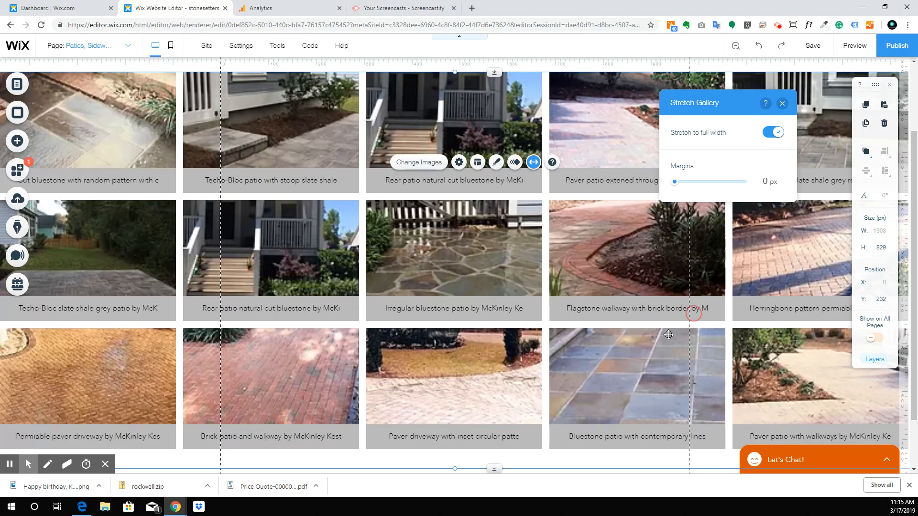
scroll(551, 235, up, 2)
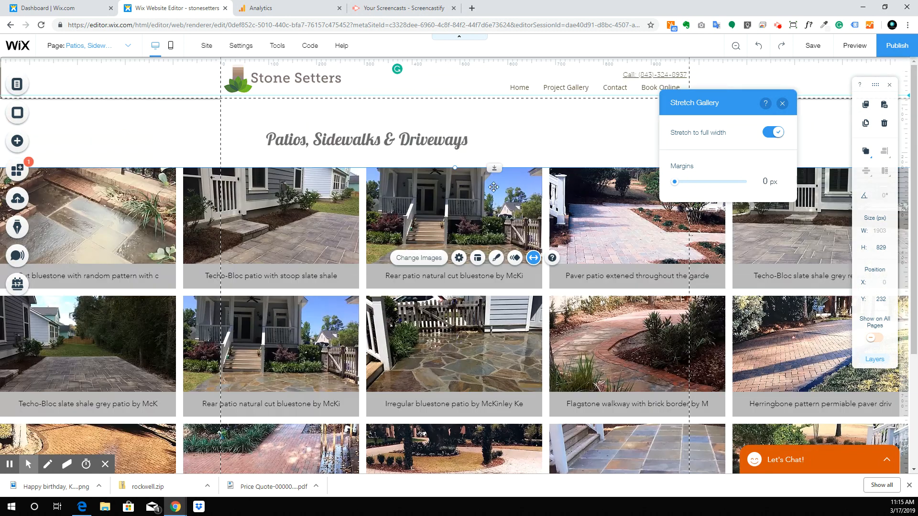
click(378, 132)
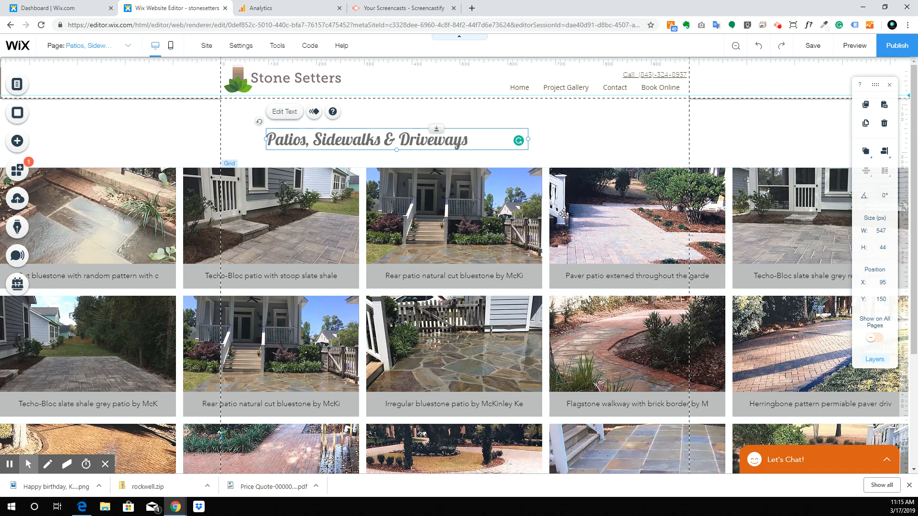
click(563, 214)
click(685, 199)
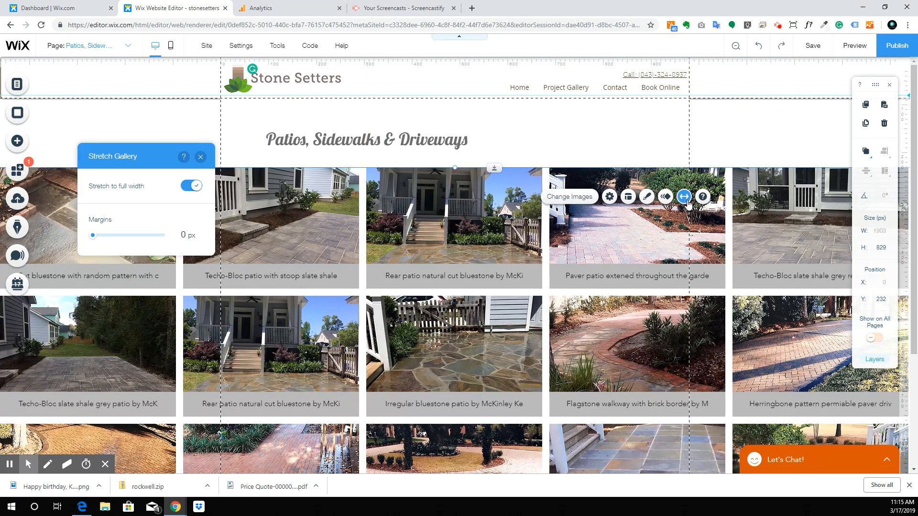
click(649, 149)
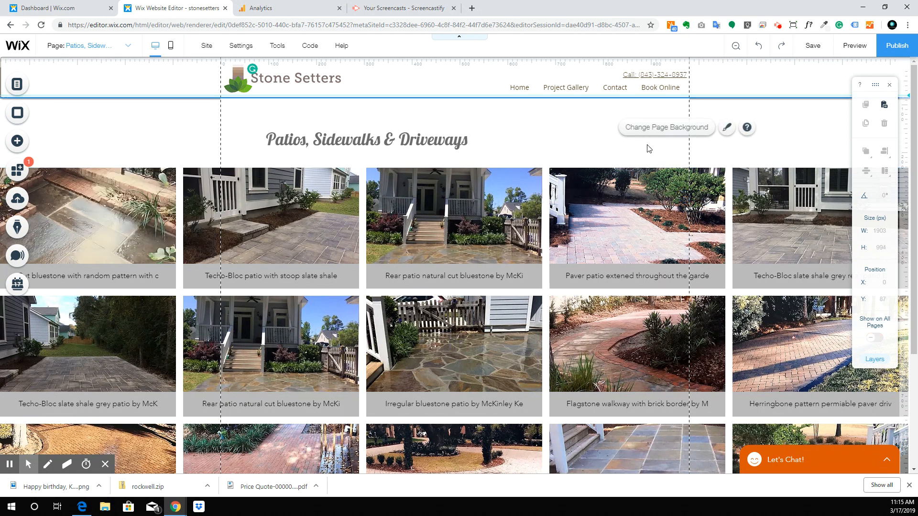
click(519, 144)
Step: Widen the Patios, Sidewalks & Driveways title text box to 836 px
click(283, 112)
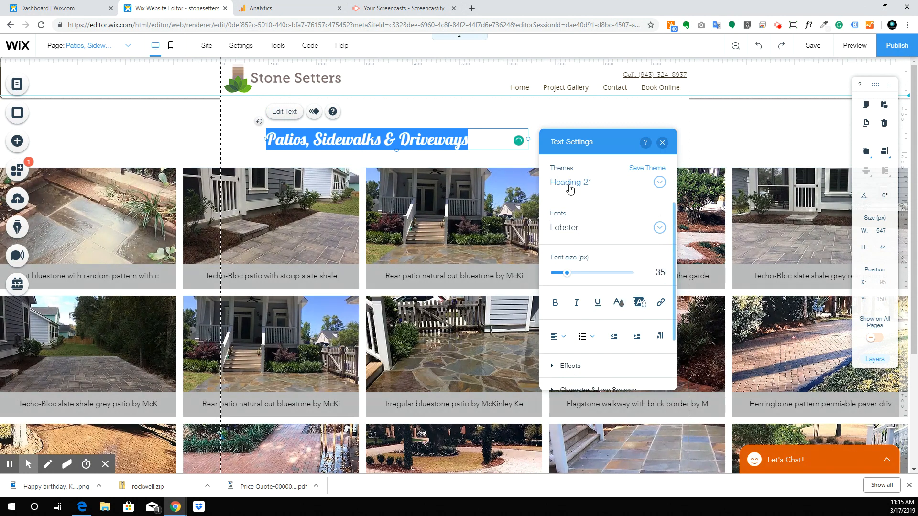
click(574, 137)
drag(614, 138, 785, 140)
drag(528, 139, 669, 139)
click(646, 152)
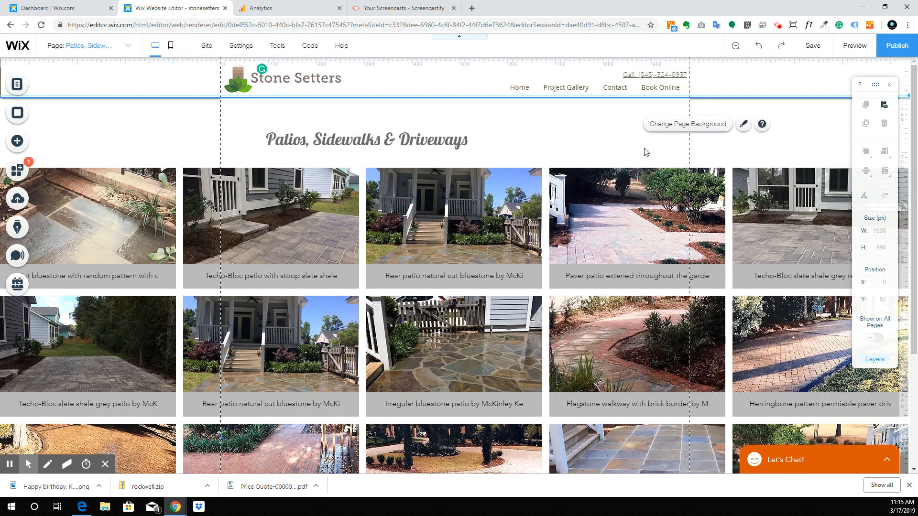
click(512, 142)
Step: Set the heading font size to 60 px and centre-align it
double_click(454, 138)
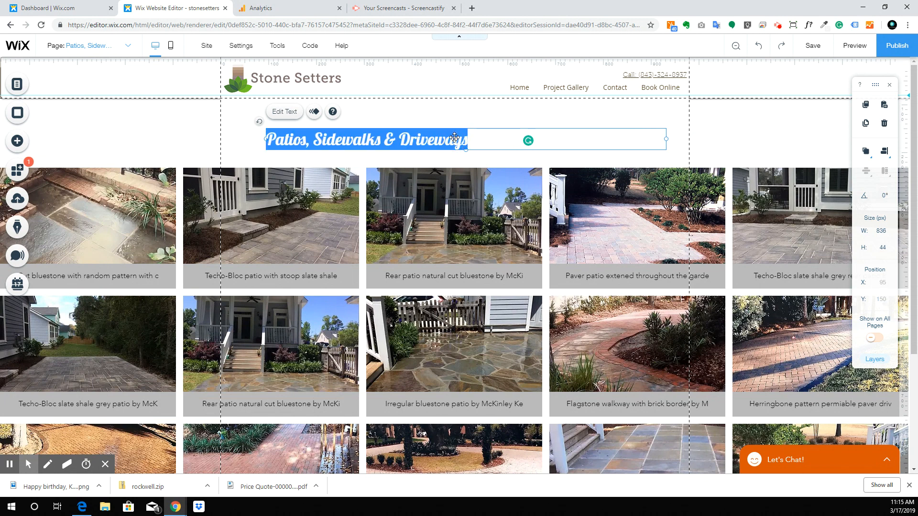
click(799, 271)
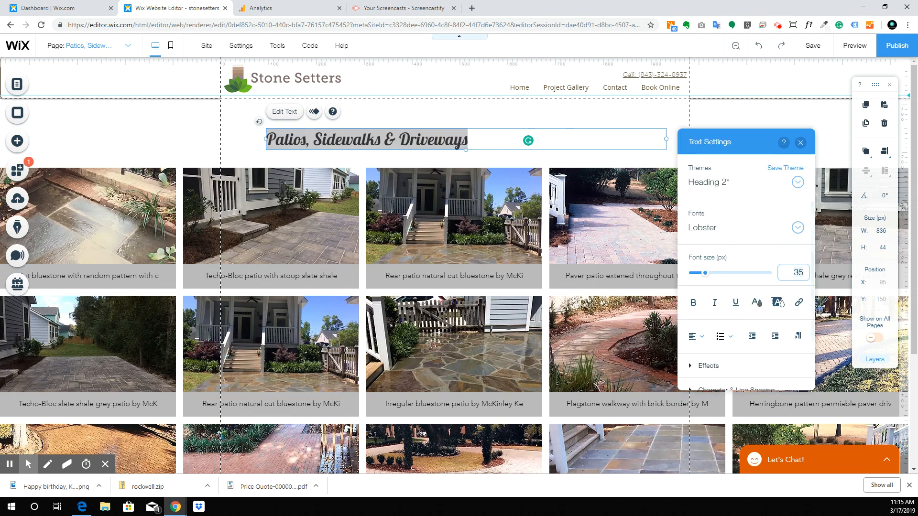
text(60)
key(Return)
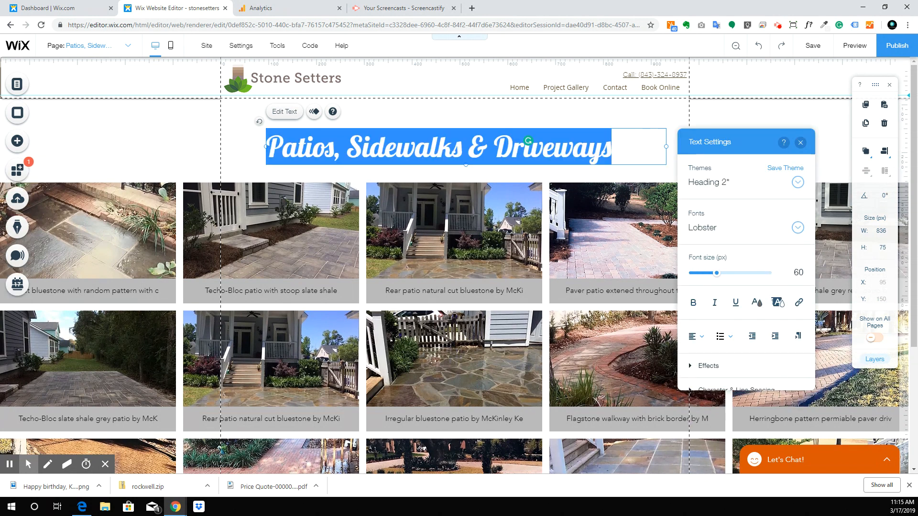
click(695, 336)
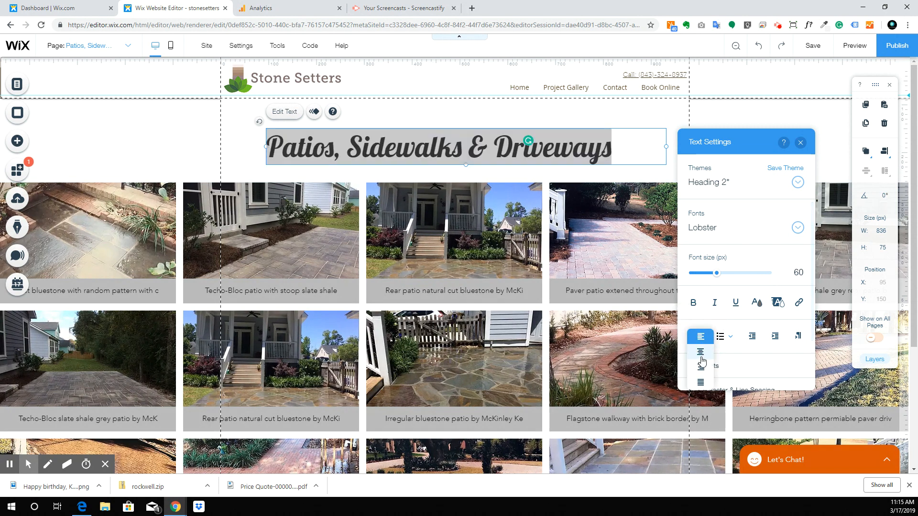
click(702, 353)
click(696, 109)
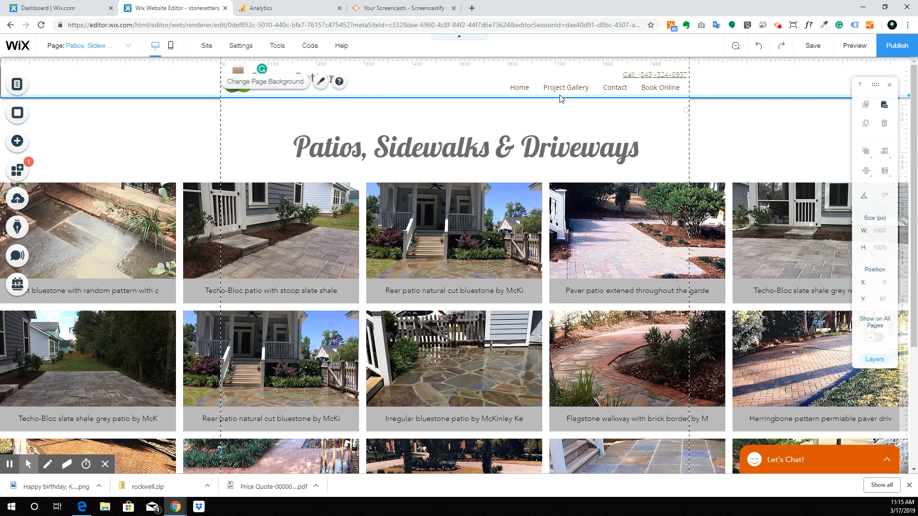
Step: Move the heading up about 27 px and the full-width gallery up right beneath it
drag(478, 143, 472, 126)
drag(433, 213, 463, 190)
scroll(441, 213, down, 3)
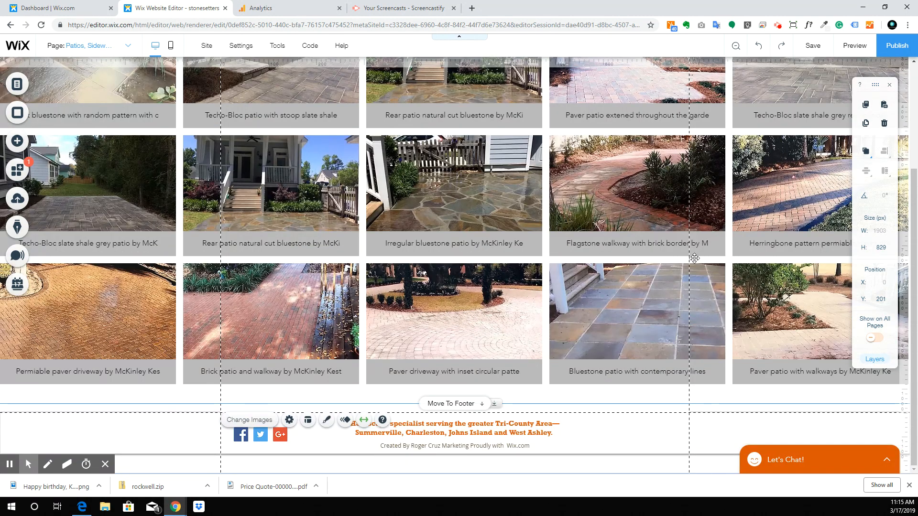
scroll(669, 263, up, 3)
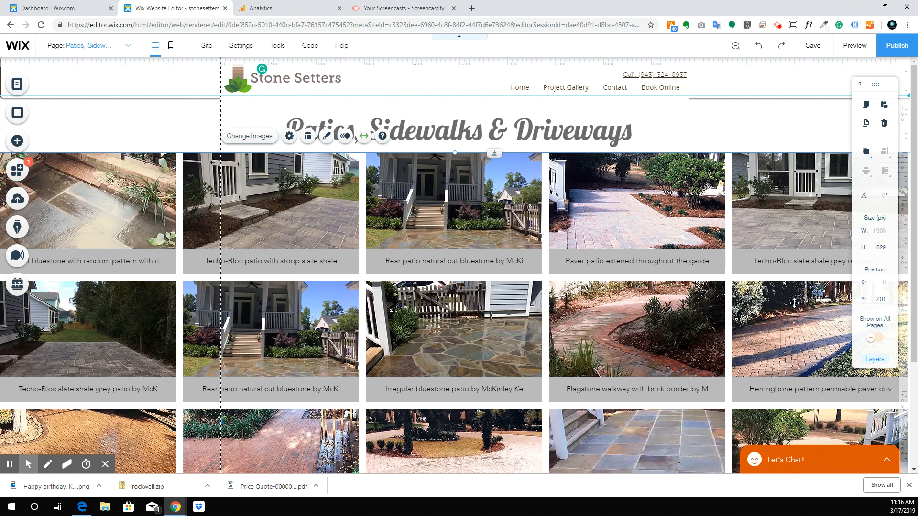
click(703, 124)
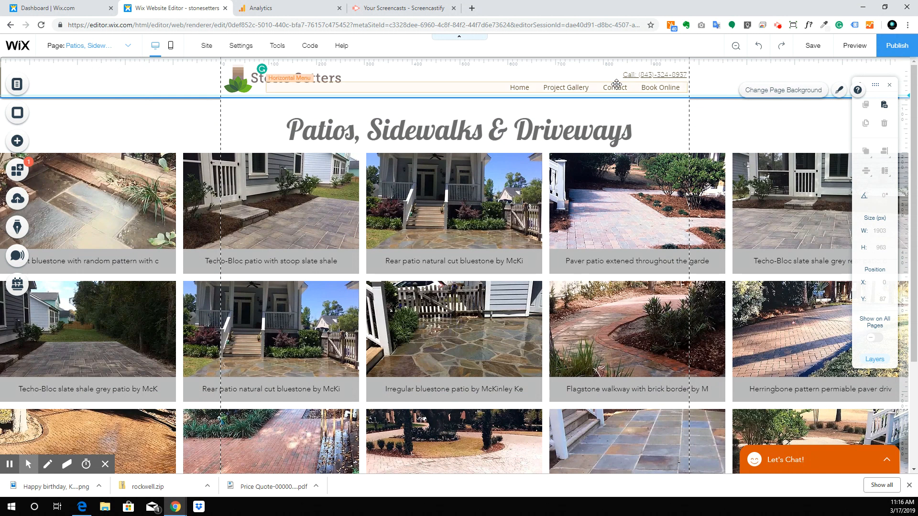
click(98, 48)
Step: On the Pool Deck page, delete the copied patio gallery and its title
click(88, 120)
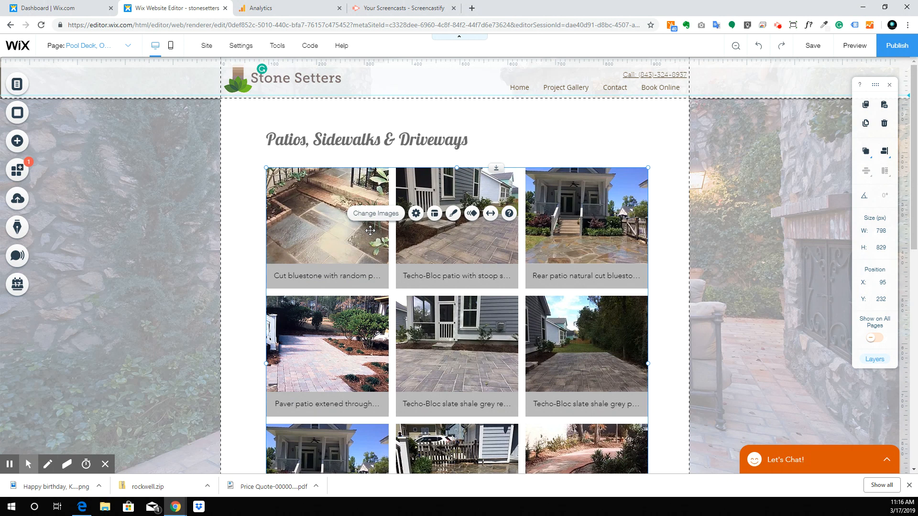
key(Delete)
click(385, 151)
key(Delete)
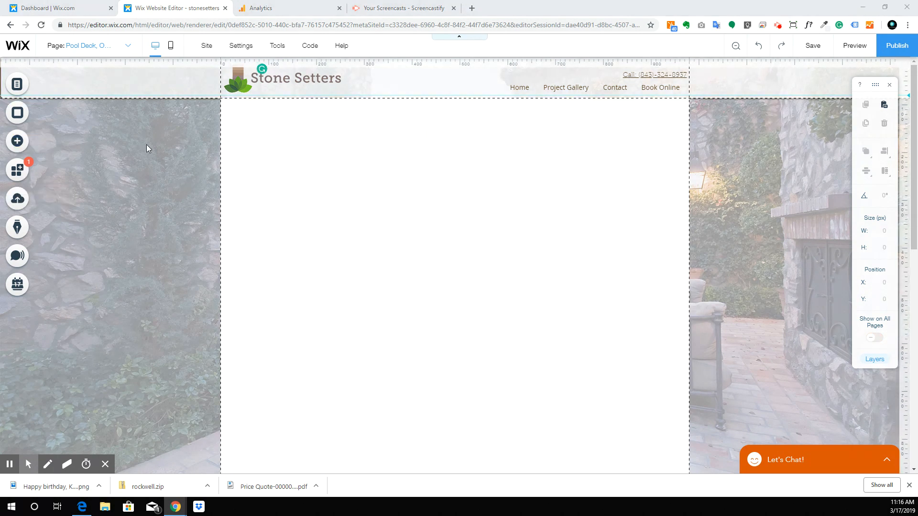
Step: Make the Pool Deck page background plain white instead of an image
click(137, 173)
click(137, 157)
click(117, 168)
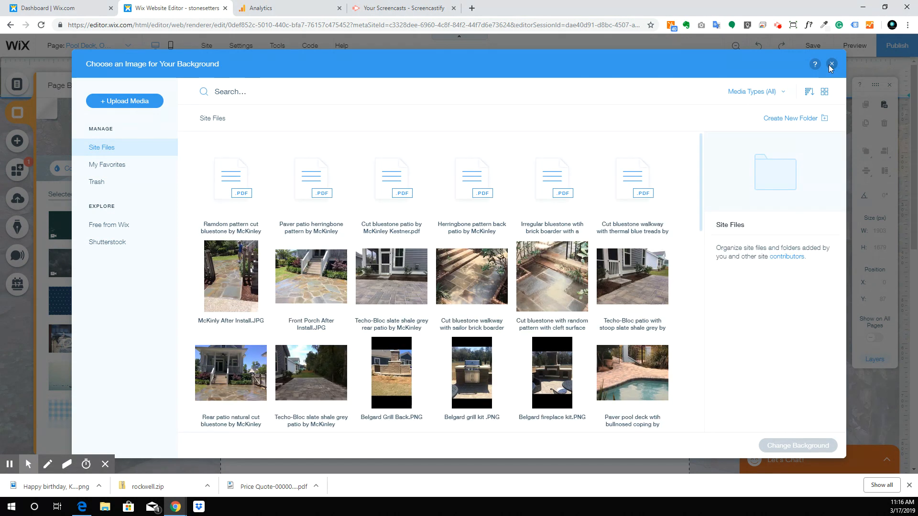
click(832, 63)
click(70, 169)
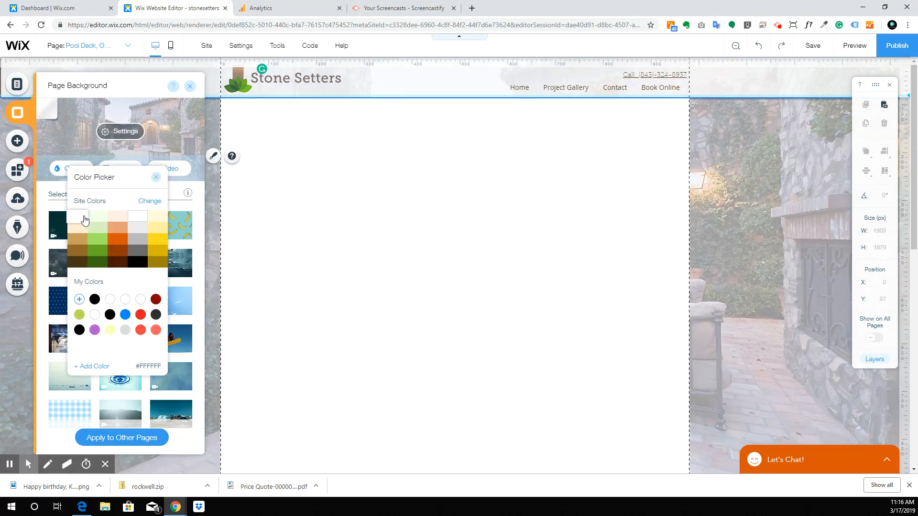
click(82, 217)
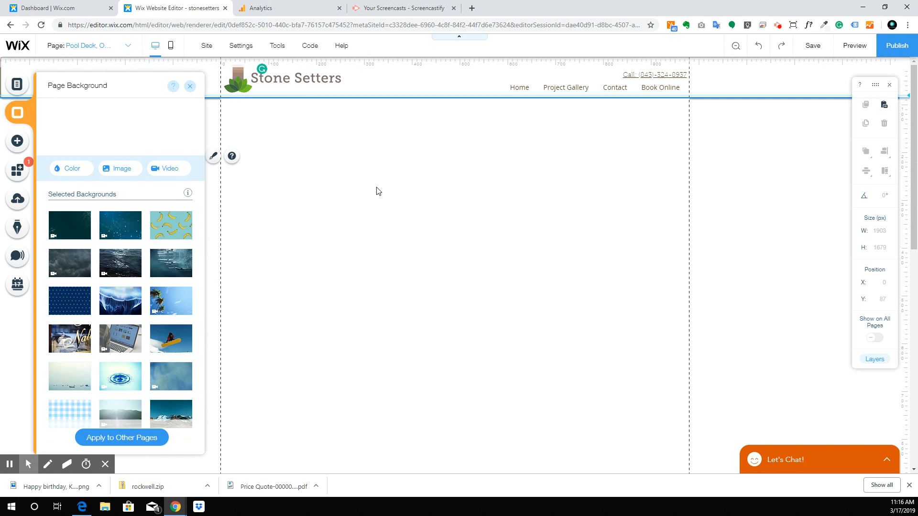
scroll(375, 190, down, 6)
click(424, 369)
Step: Move the gallery aside and drag the Pool Decks heading up under the site header
drag(434, 263, 435, 48)
scroll(453, 292, down, 3)
mouse_move(454, 292)
mouse_down()
mouse_move(447, 185)
mouse_move(425, 158)
mouse_move(436, 293)
mouse_up()
scroll(436, 292, down, 1)
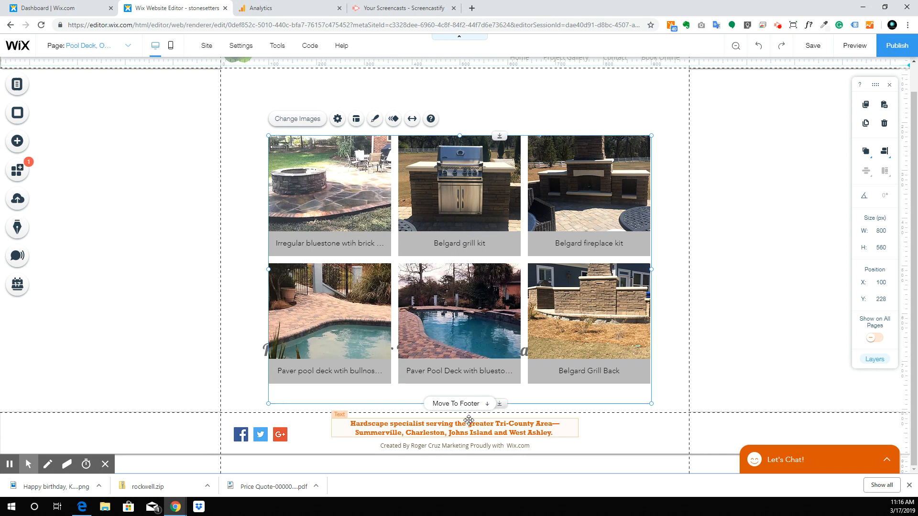
drag(482, 262, 243, 248)
drag(496, 378, 473, 114)
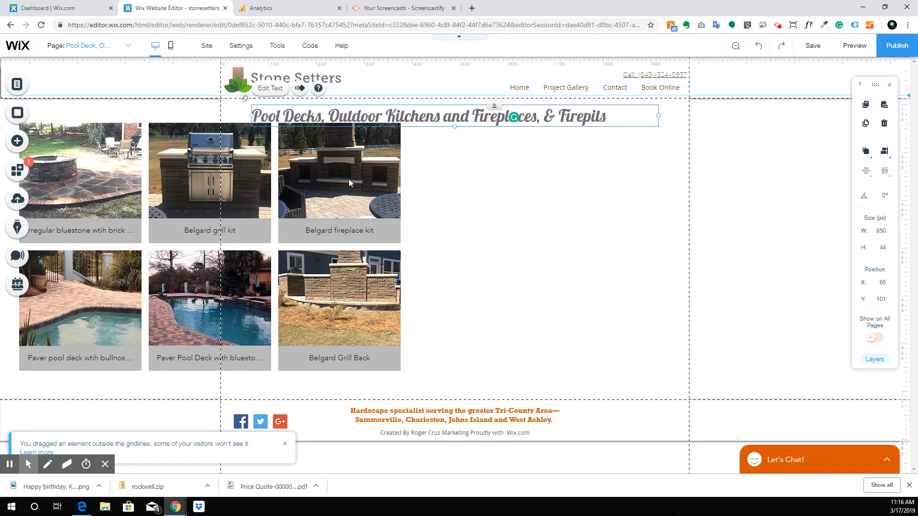
Step: Bring the six-photo gallery back directly below the heading and push the footer down slightly
drag(399, 193, 555, 200)
click(646, 281)
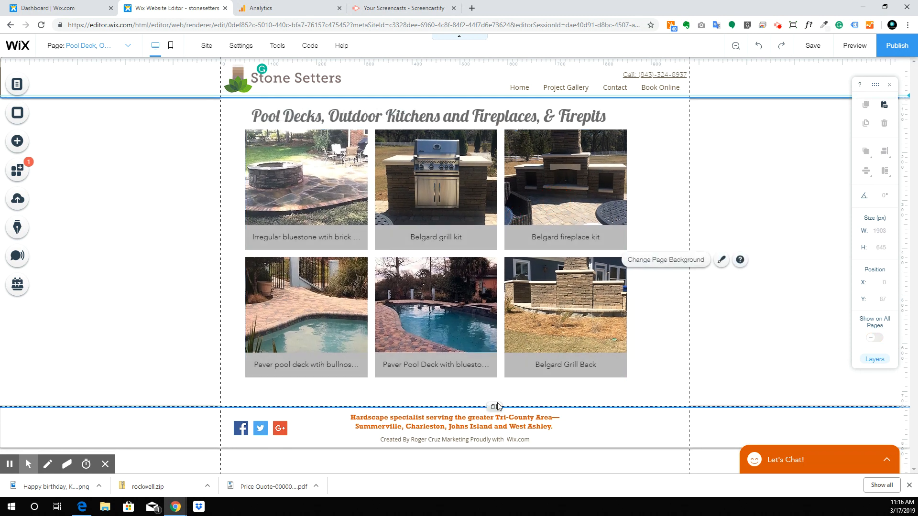
drag(500, 408, 498, 455)
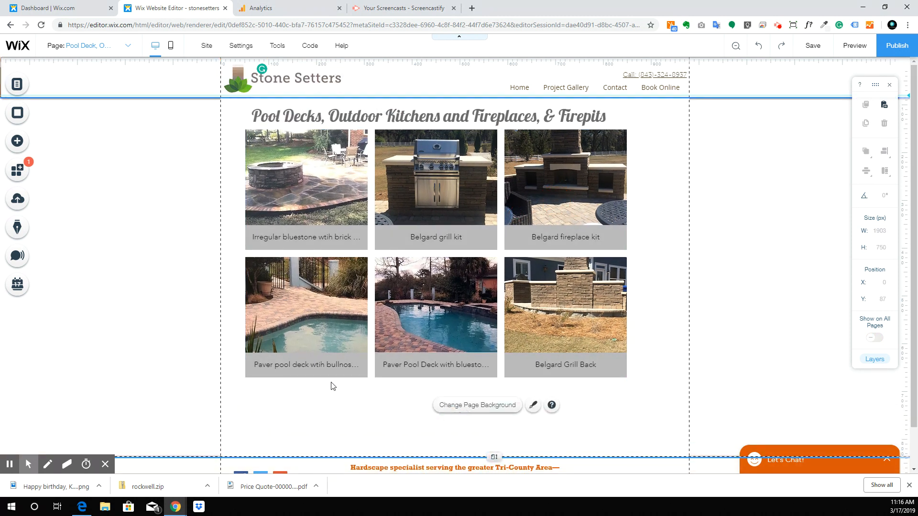
click(473, 300)
drag(472, 300, 474, 310)
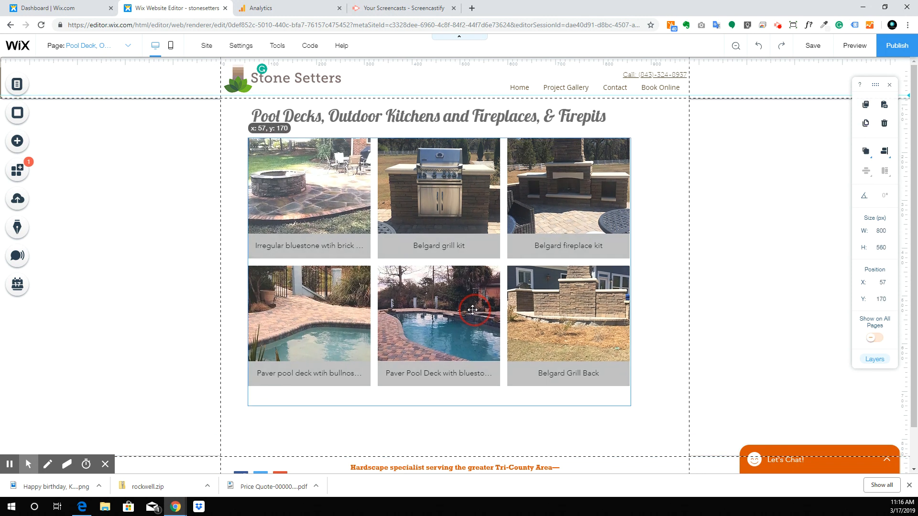
Step: Turn on Stretch to full width for the photo grid gallery
click(407, 270)
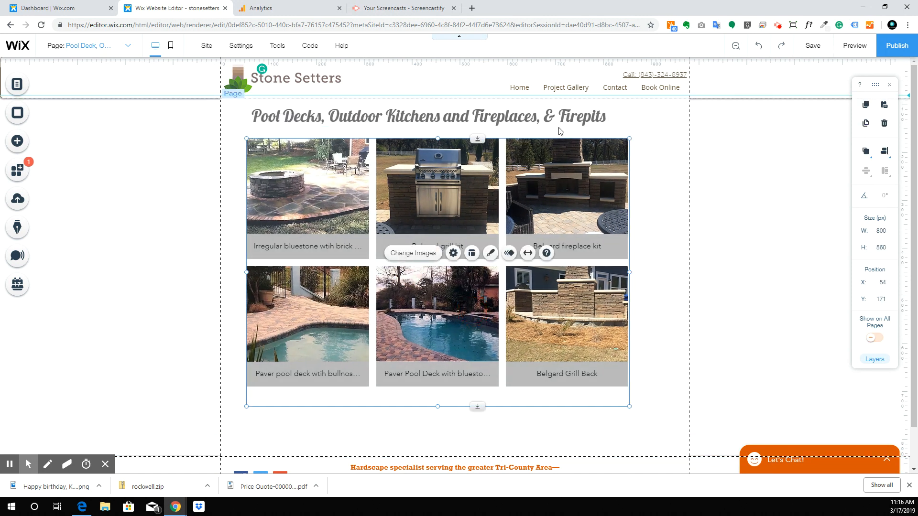
click(531, 255)
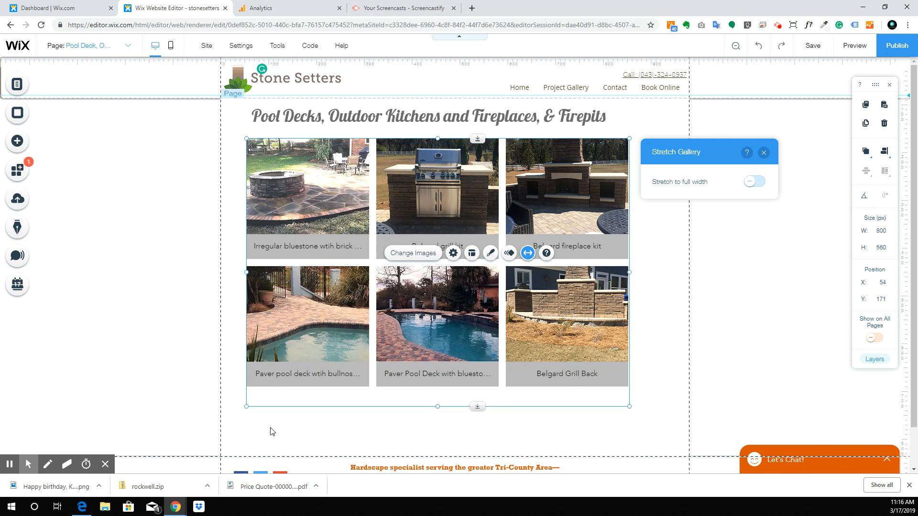
click(755, 182)
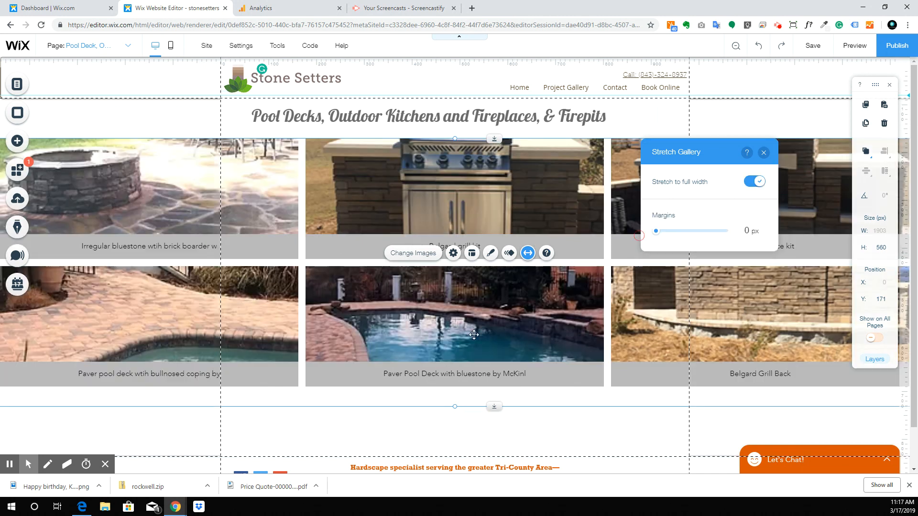
scroll(411, 349, down, 1)
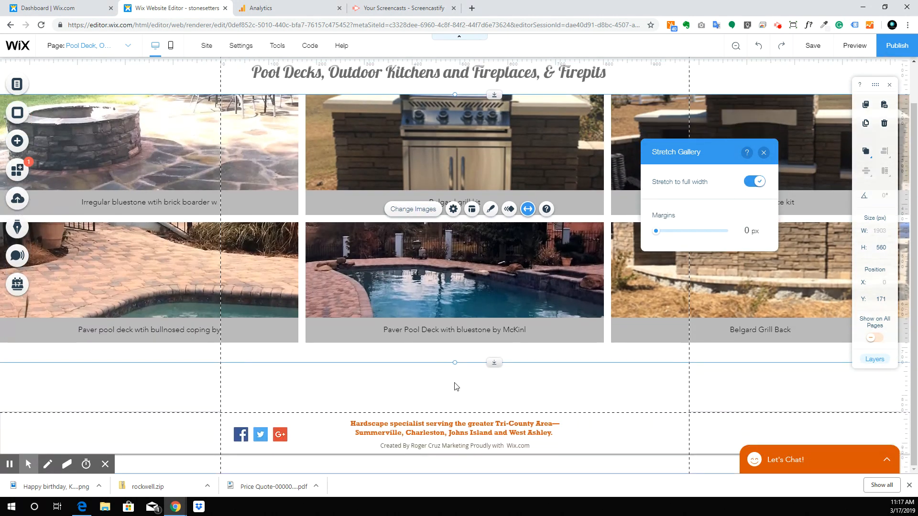
Step: Make the gallery taller in stages, 781, 909, 1031, then 1141 px high
click(482, 303)
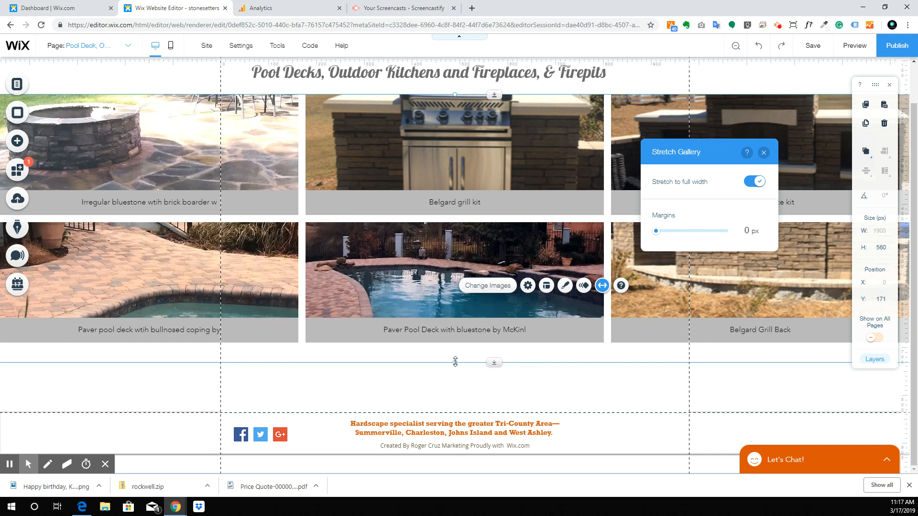
click(502, 317)
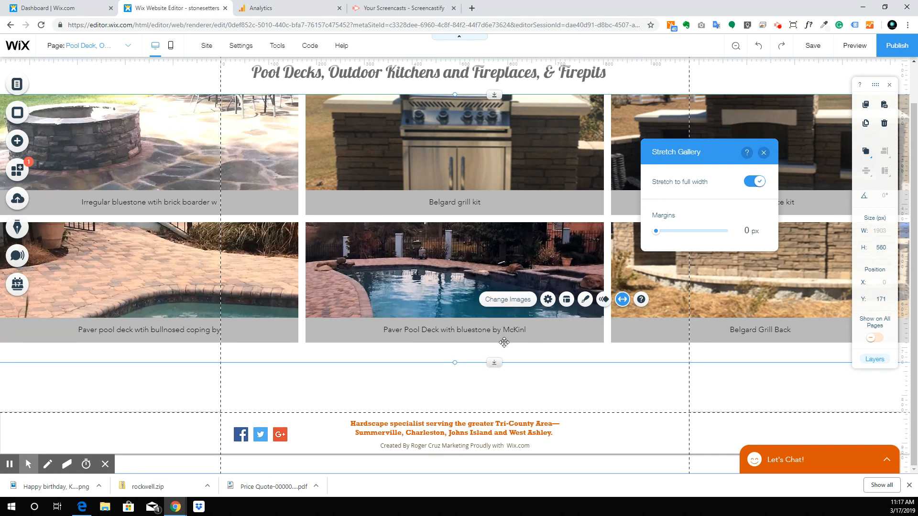
drag(454, 378, 468, 514)
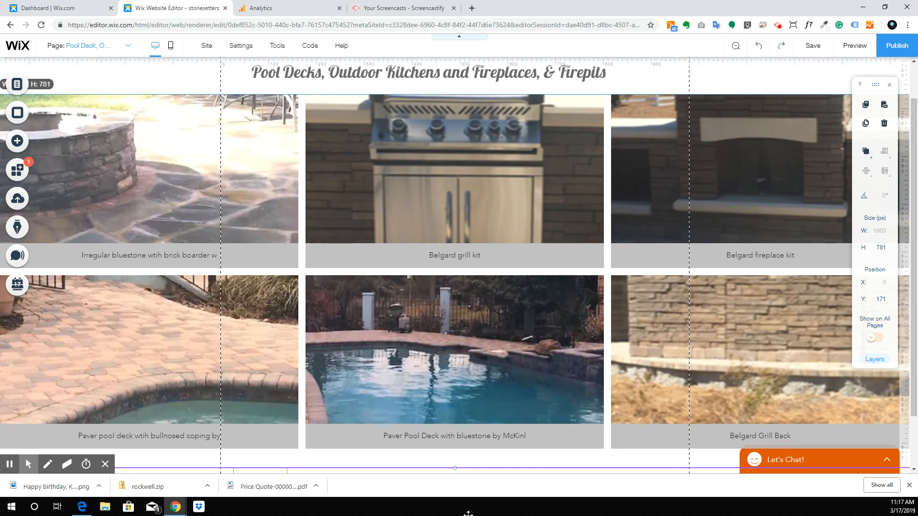
scroll(428, 329, down, 2)
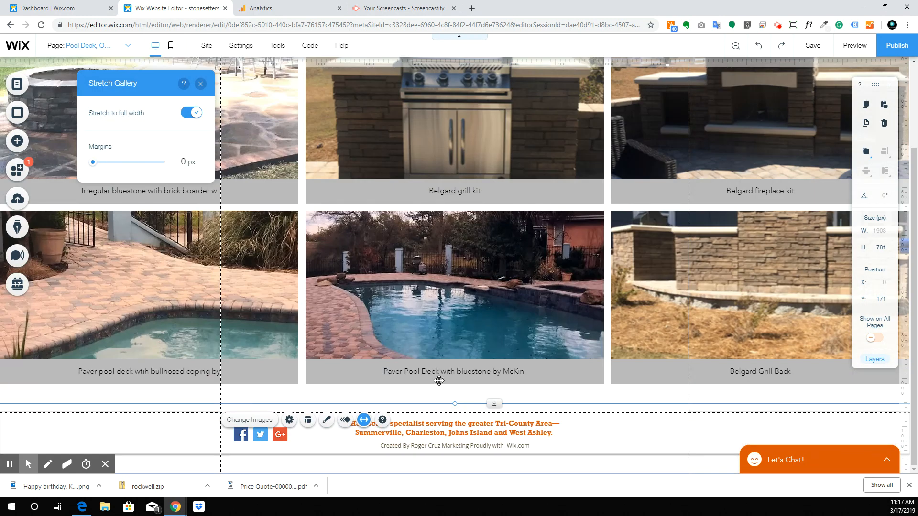
drag(458, 404, 455, 466)
scroll(444, 302, down, 2)
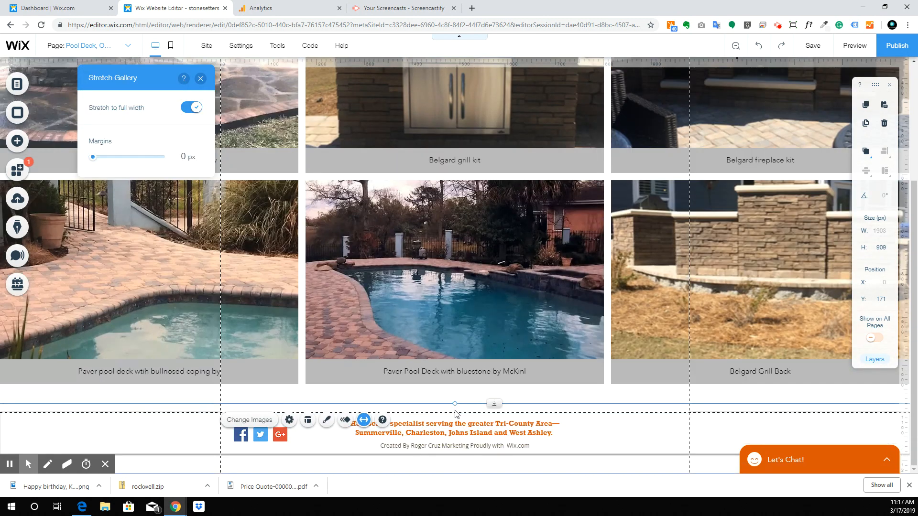
drag(455, 404, 455, 462)
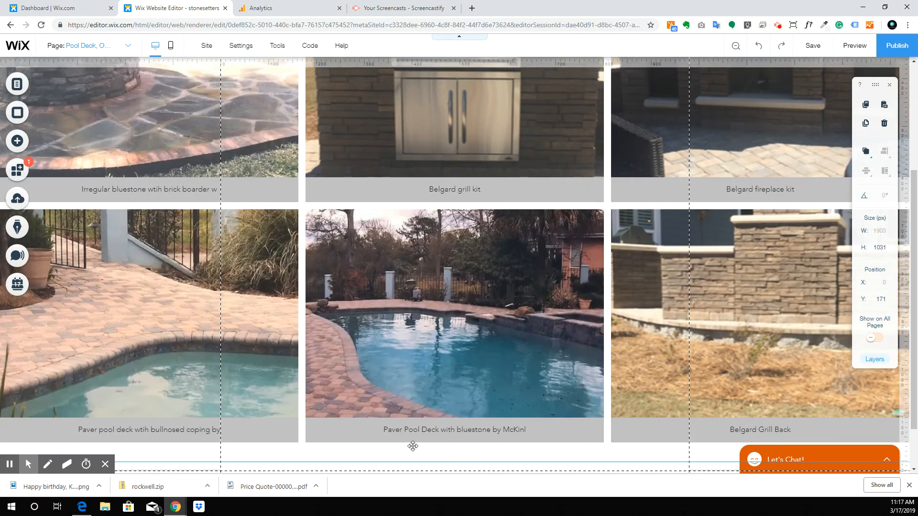
scroll(407, 325, down, 2)
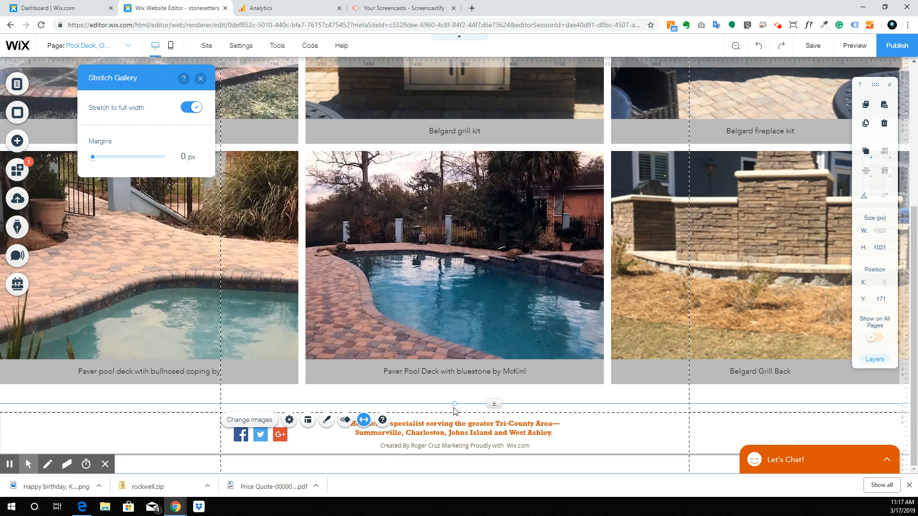
drag(454, 404, 455, 457)
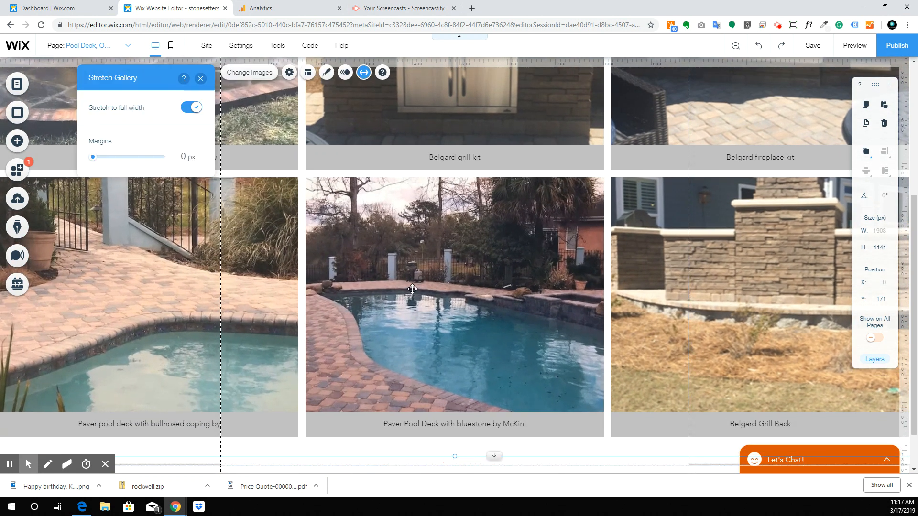
scroll(425, 340, up, 5)
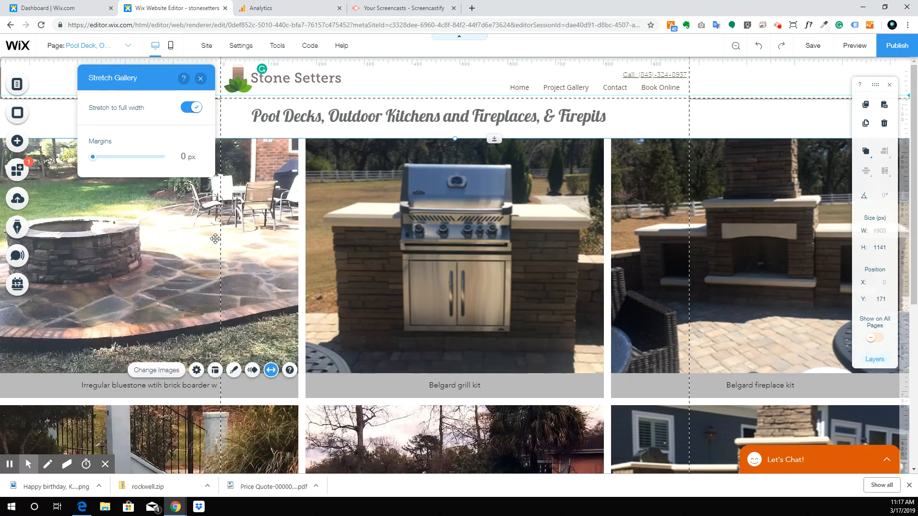
double_click(307, 252)
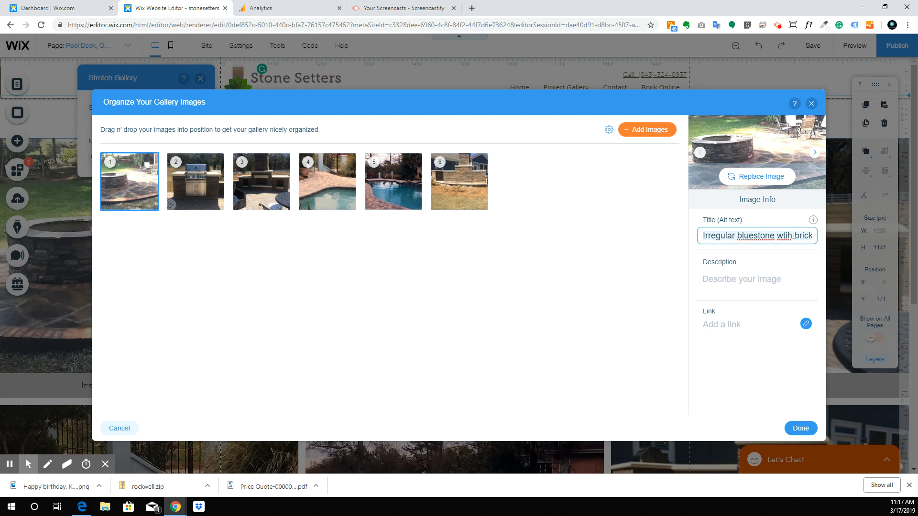
drag(796, 238, 821, 238)
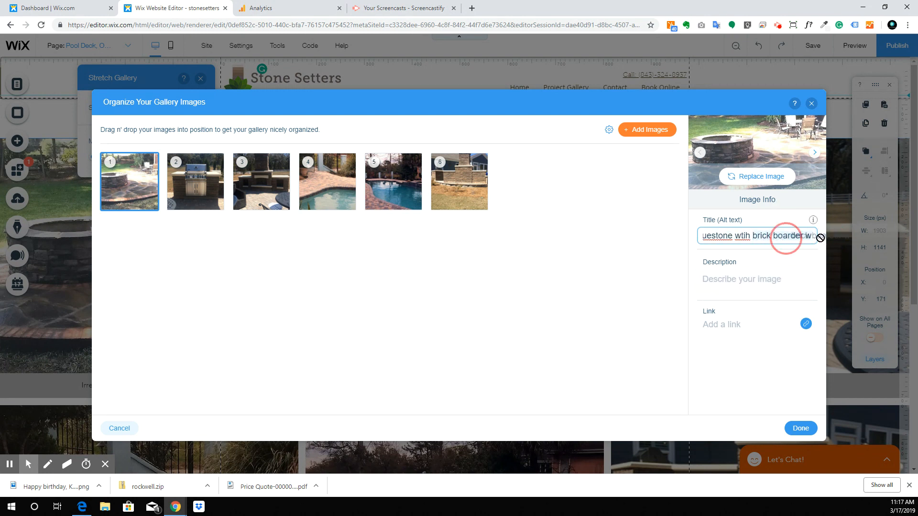
click(754, 226)
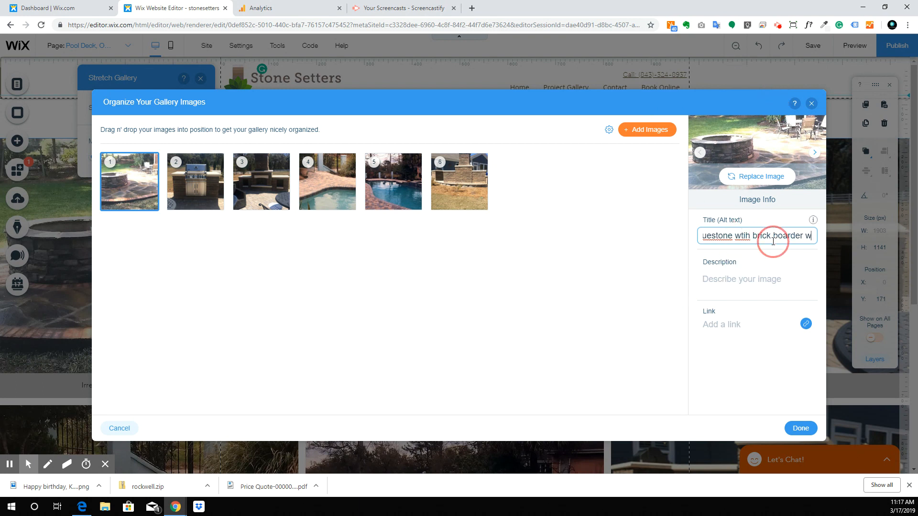
drag(771, 234, 678, 239)
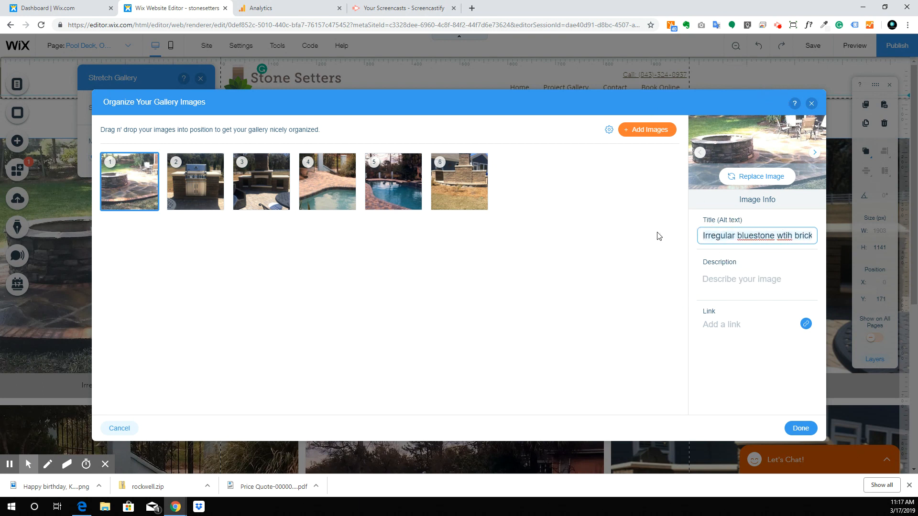
click(719, 294)
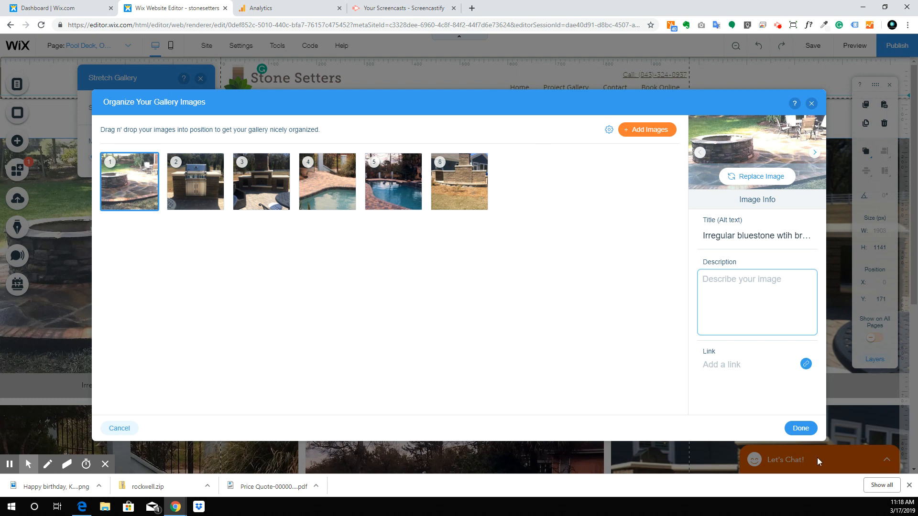
click(802, 427)
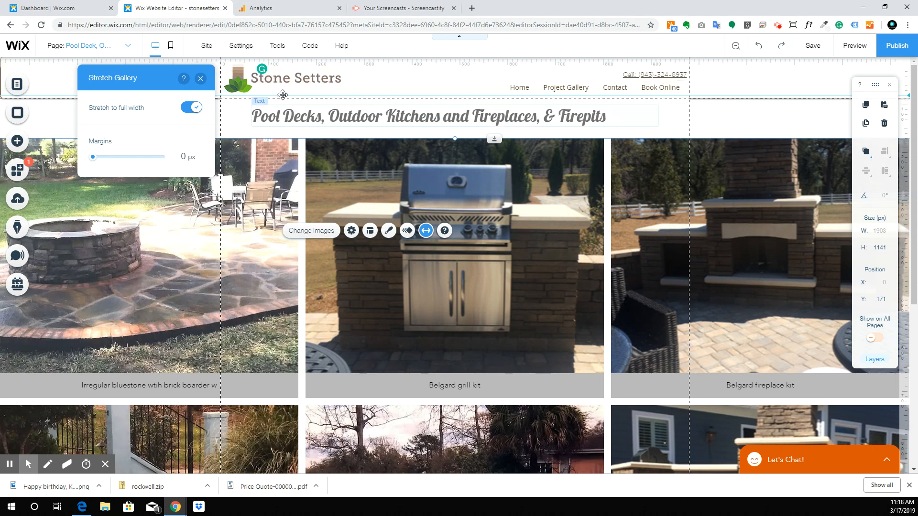
Step: Select the photo gallery and the site header strip while reviewing the Pool Deck page
click(197, 326)
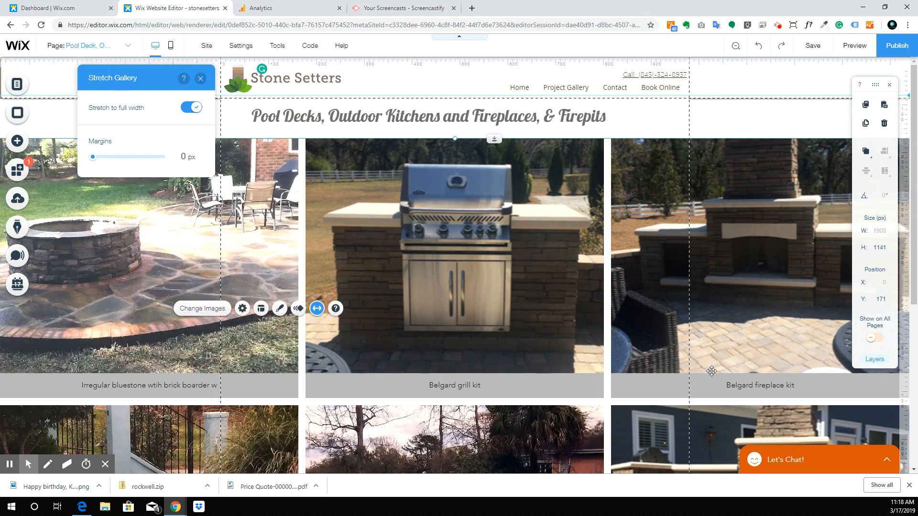
click(735, 383)
scroll(391, 369, down, 5)
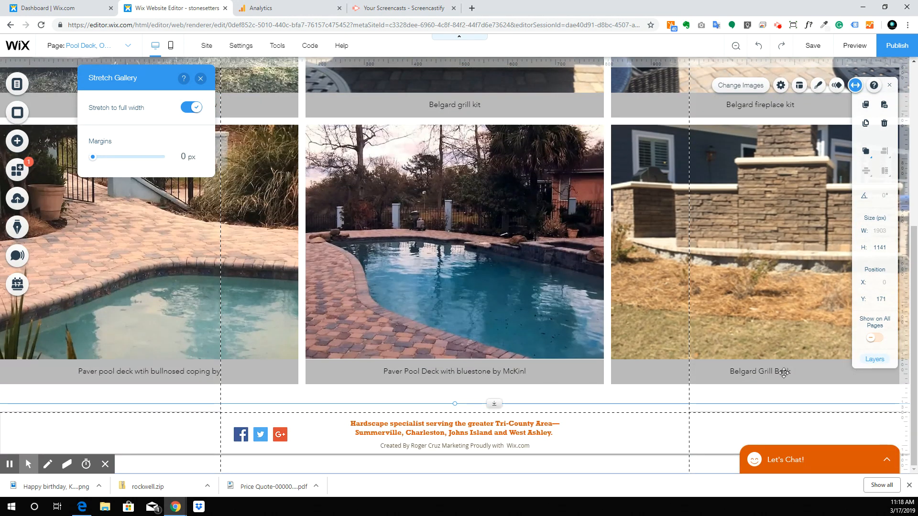
scroll(534, 318, up, 5)
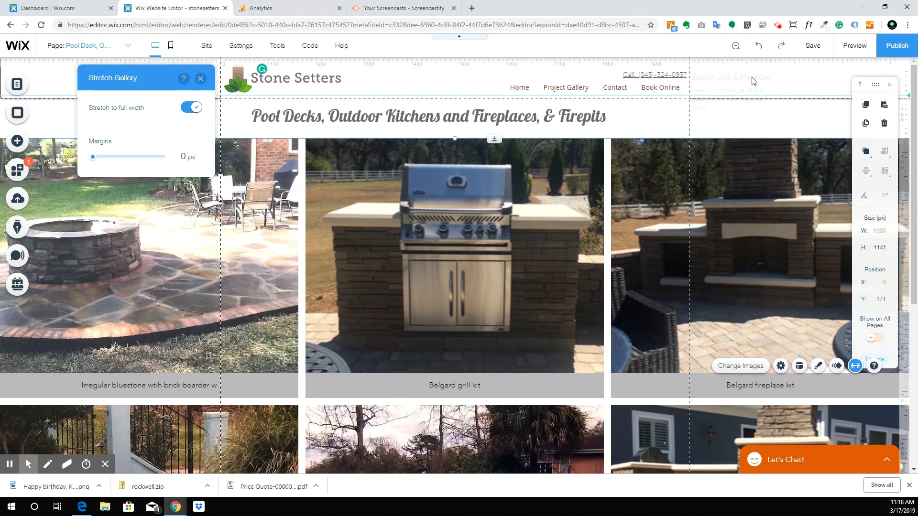
click(833, 80)
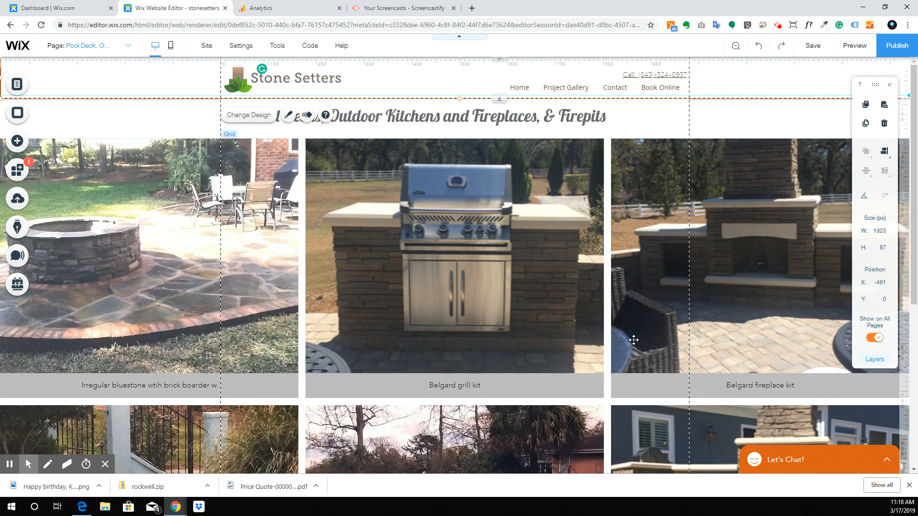
scroll(634, 340, down, 4)
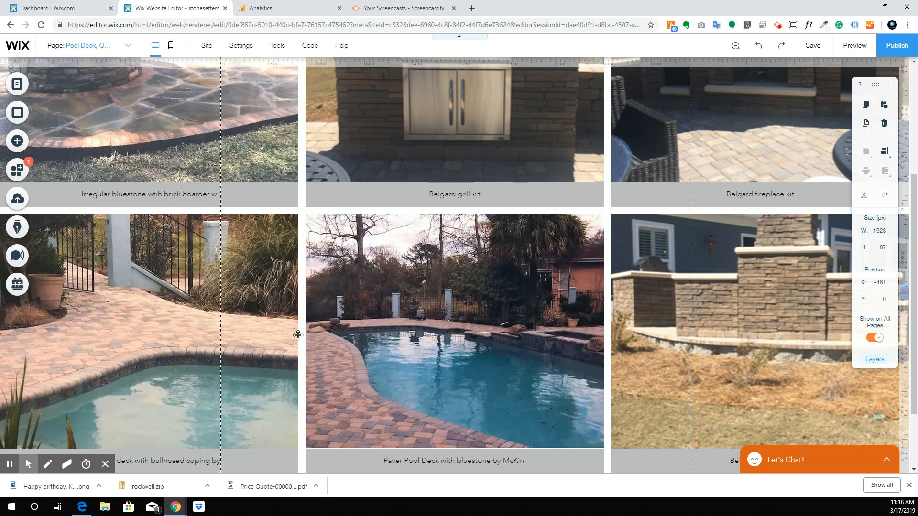
scroll(448, 243, up, 4)
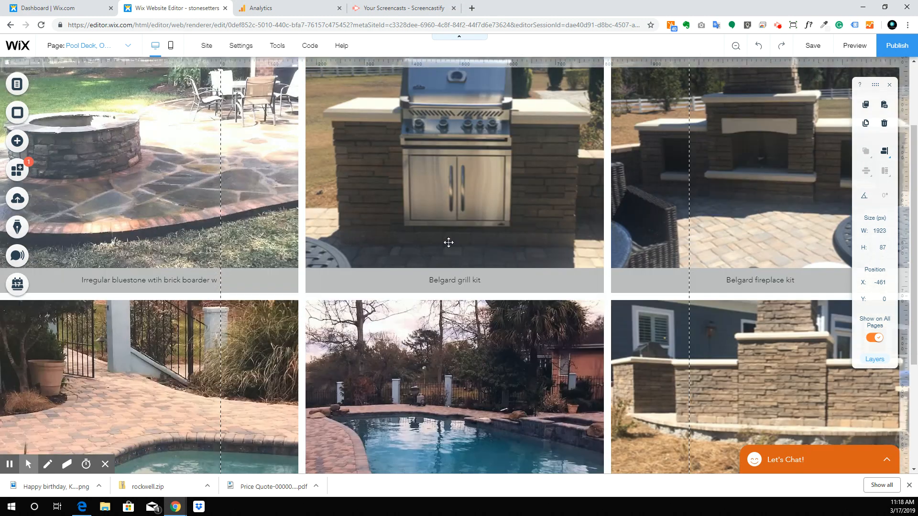
scroll(320, 351, down, 4)
Step: In the image organizer, put the pool photo first and the stone wall photo second
double_click(321, 351)
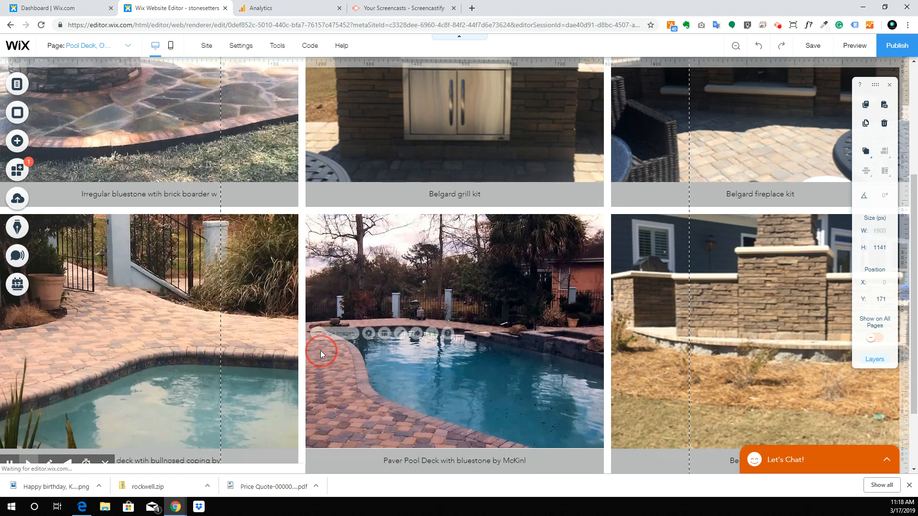
drag(397, 182, 128, 187)
drag(473, 182, 176, 188)
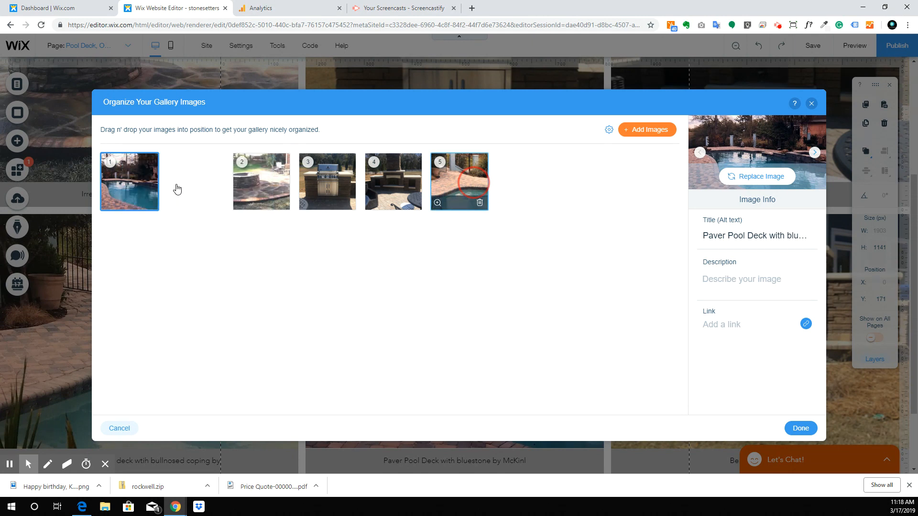
click(816, 432)
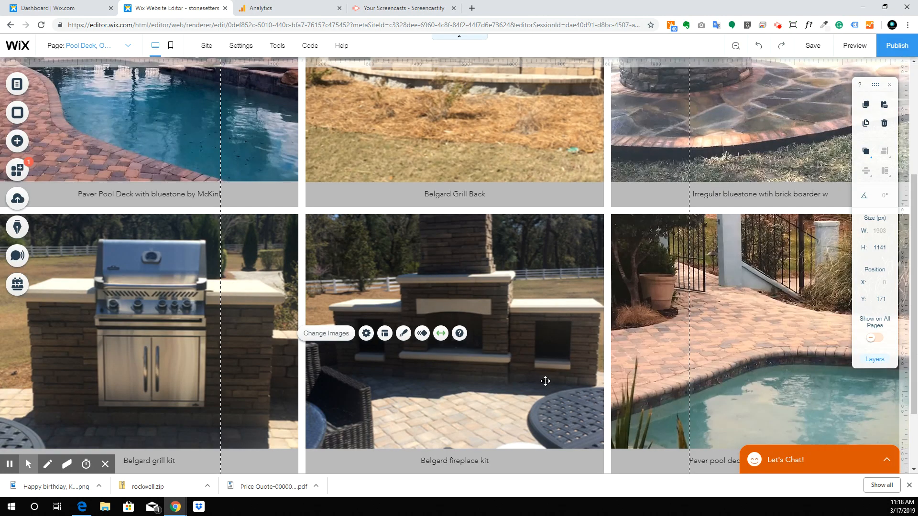
Step: Reorder again: second pool deck photo second, fireplace third, grill fifth, and apply
scroll(448, 270, up, 4)
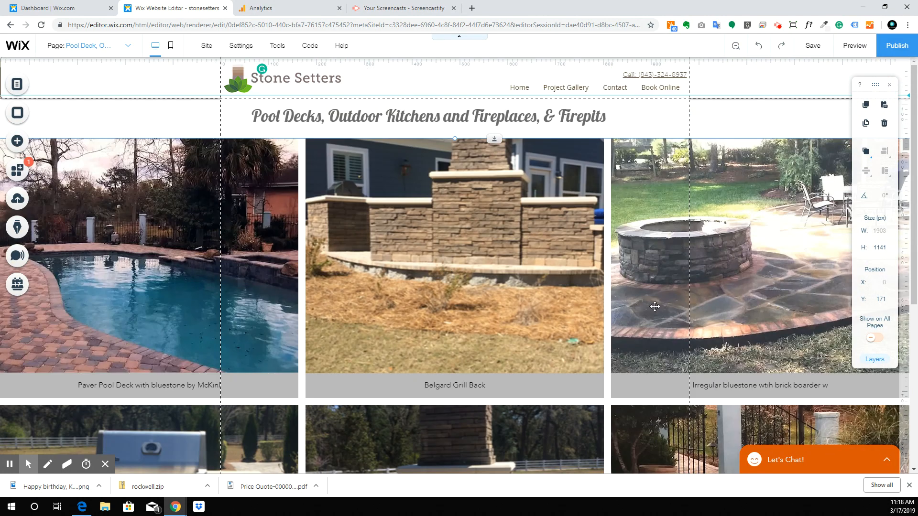
scroll(343, 251, down, 4)
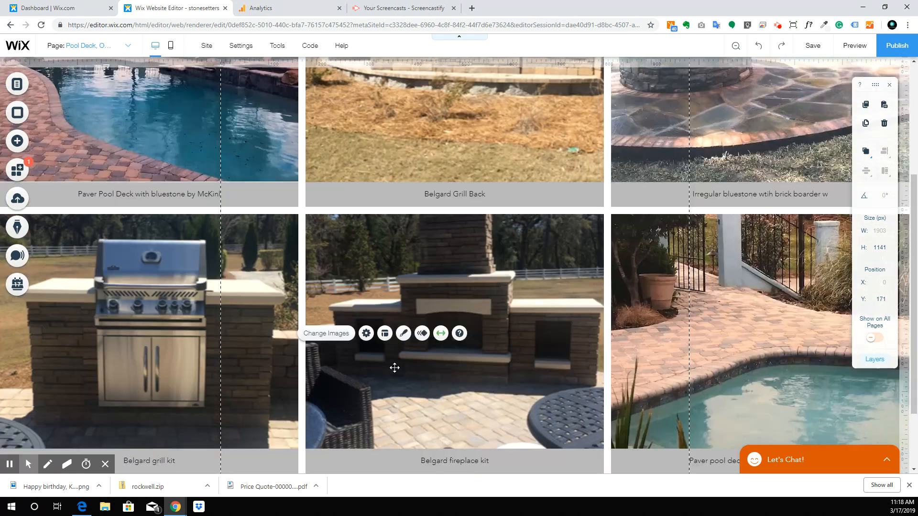
click(721, 352)
click(725, 335)
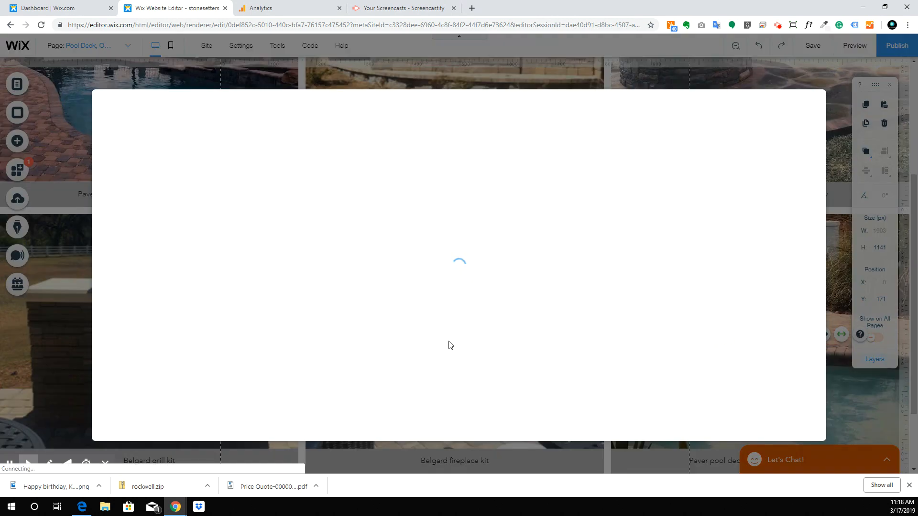
drag(440, 177, 184, 176)
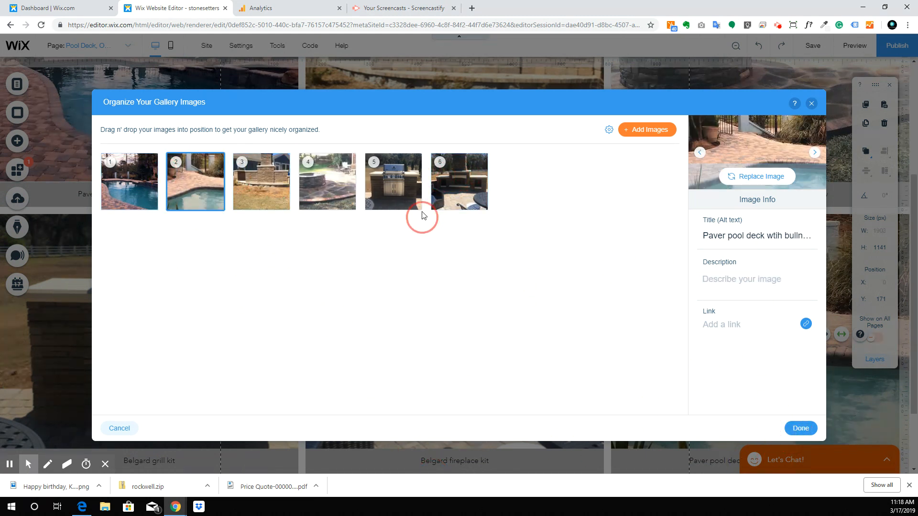
drag(452, 178, 210, 175)
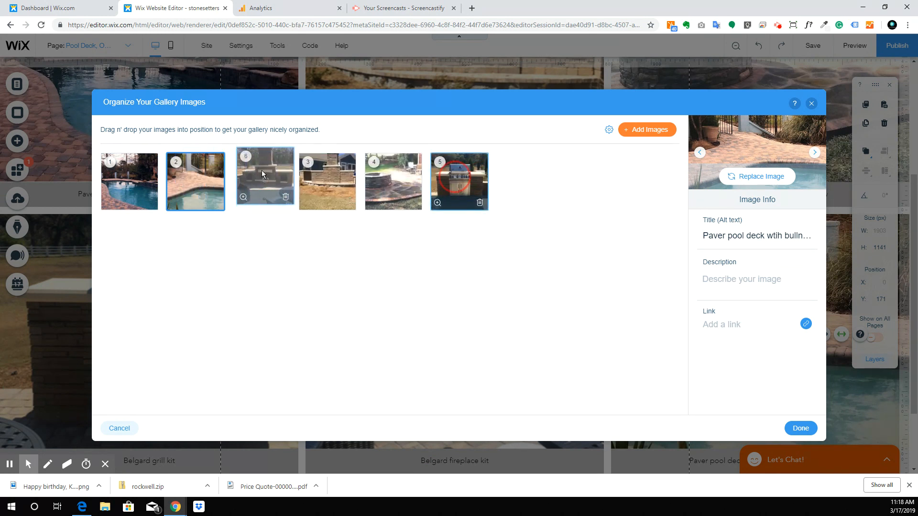
drag(471, 189, 378, 179)
mouse_move(260, 186)
mouse_down()
mouse_move(174, 187)
mouse_move(266, 178)
mouse_up()
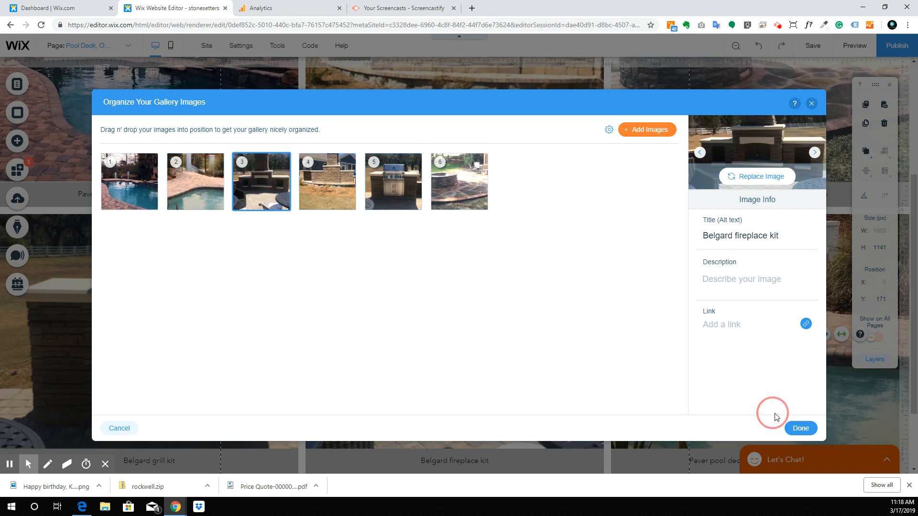
click(801, 428)
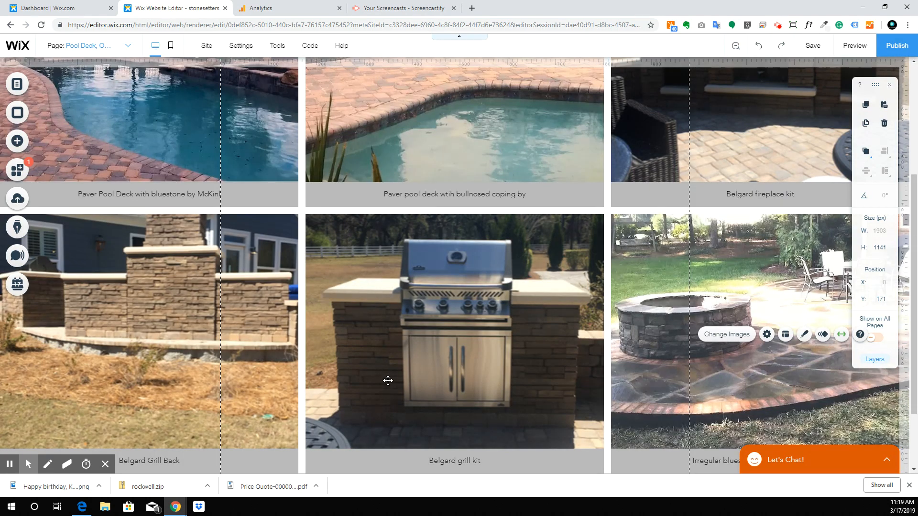
Step: In the image organizer, move the fire-pit photo forward and the grill photo into fifth place
scroll(388, 381, up, 3)
scroll(388, 384, down, 3)
double_click(494, 304)
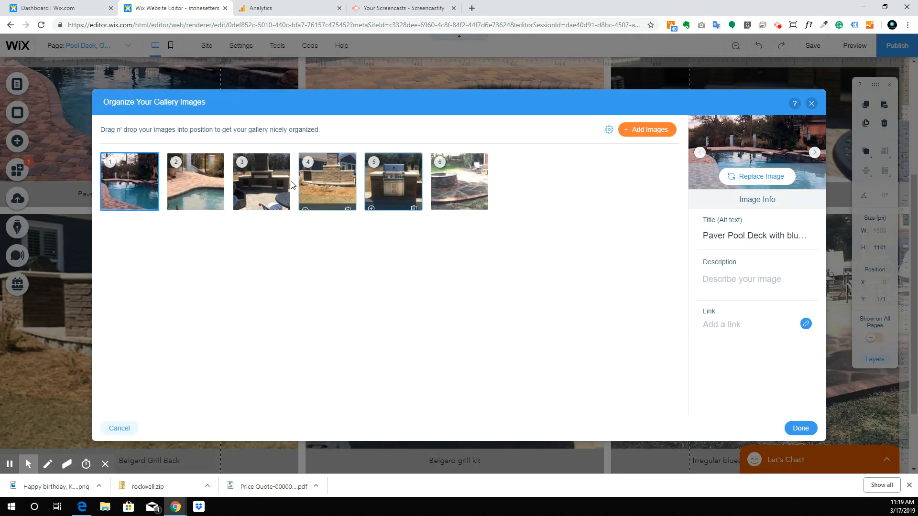
drag(454, 172, 254, 172)
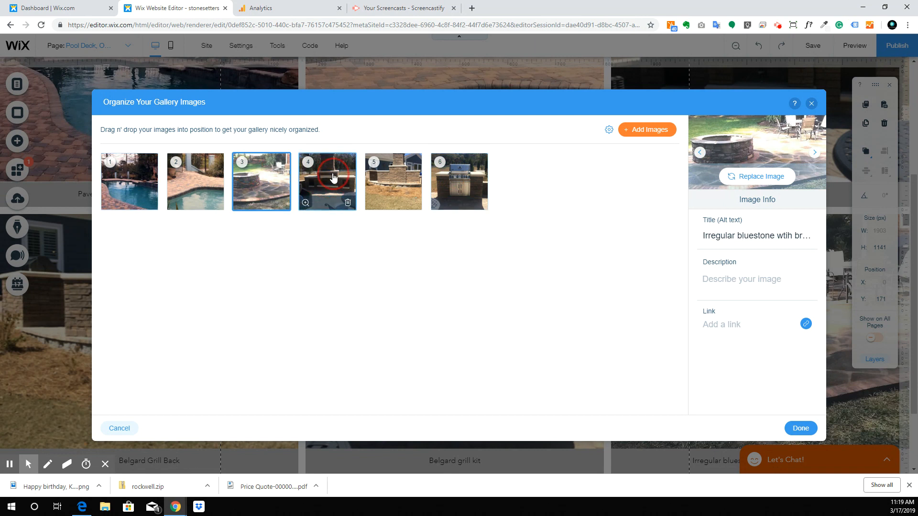
drag(262, 184, 195, 181)
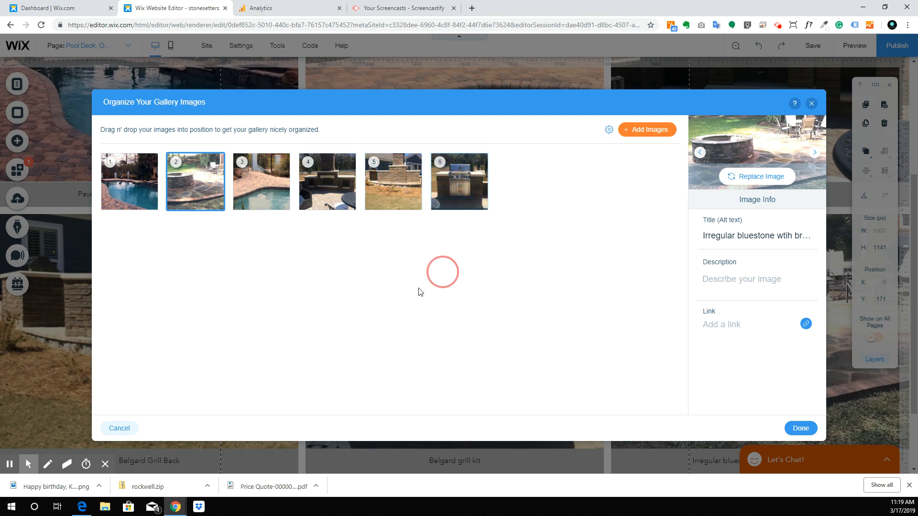
drag(467, 177, 389, 169)
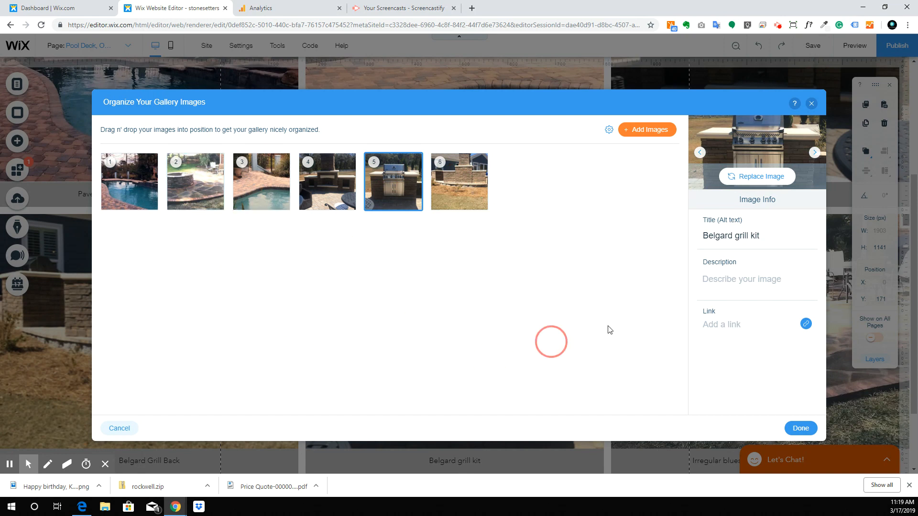
click(805, 430)
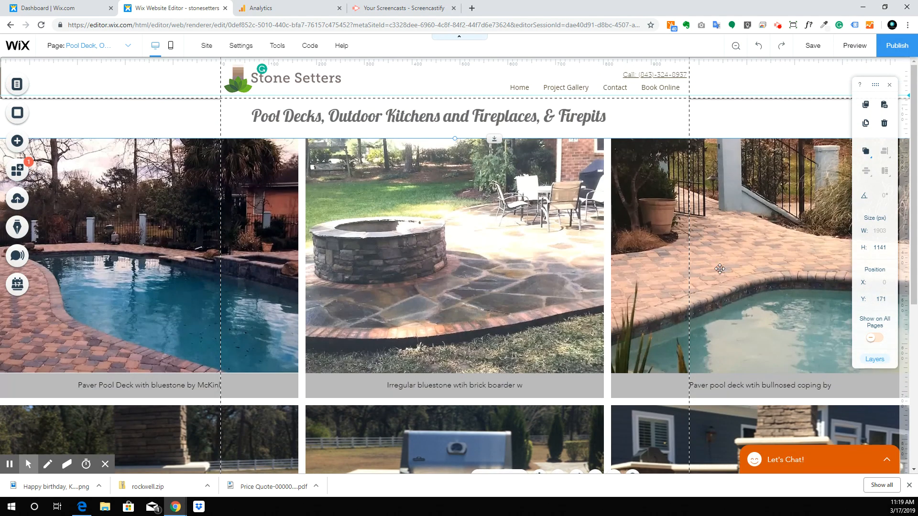
Step: Put the fire-pit photo back in third place and the grill kit photo last, then confirm
scroll(459, 269, down, 4)
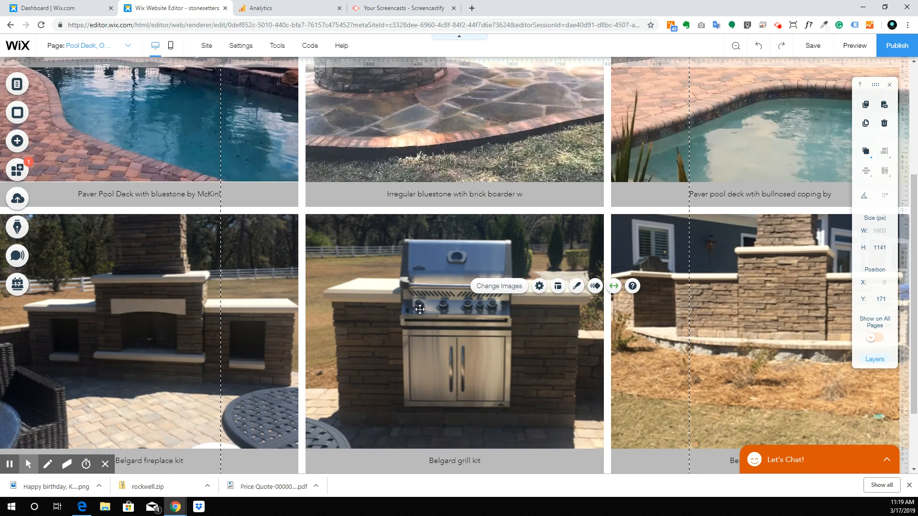
scroll(451, 316, up, 1)
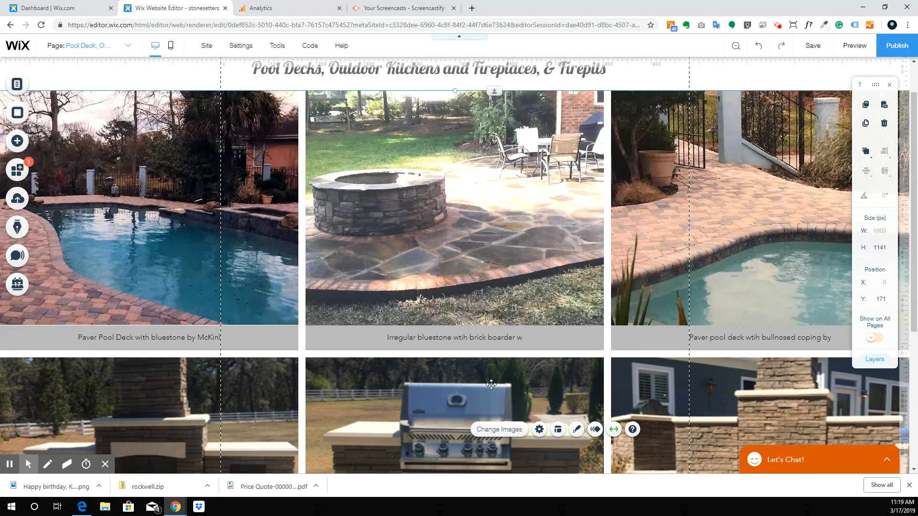
scroll(481, 208, up, 1)
click(476, 217)
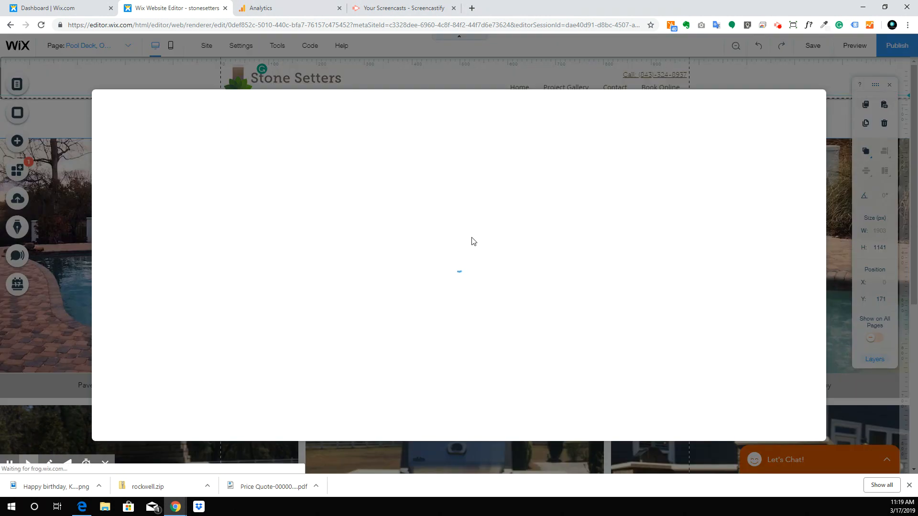
drag(191, 162, 260, 172)
drag(393, 179, 664, 302)
click(801, 428)
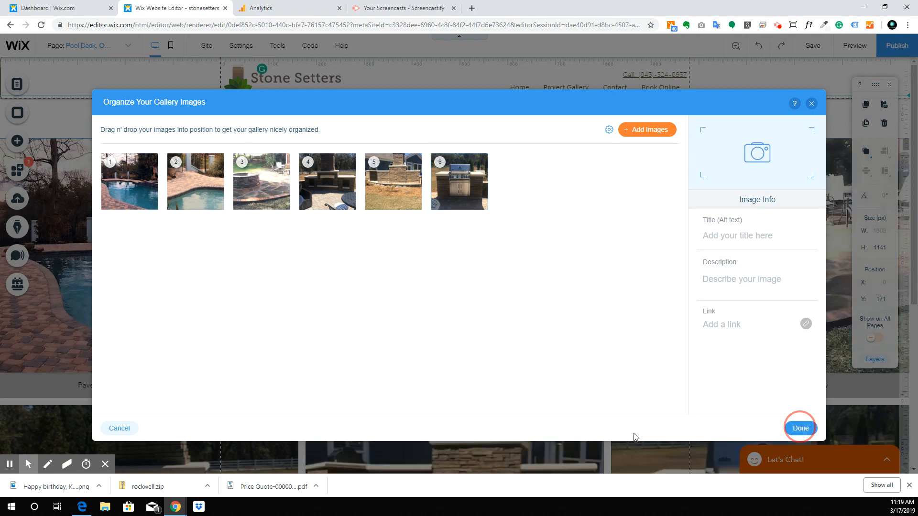
scroll(495, 260, down, 6)
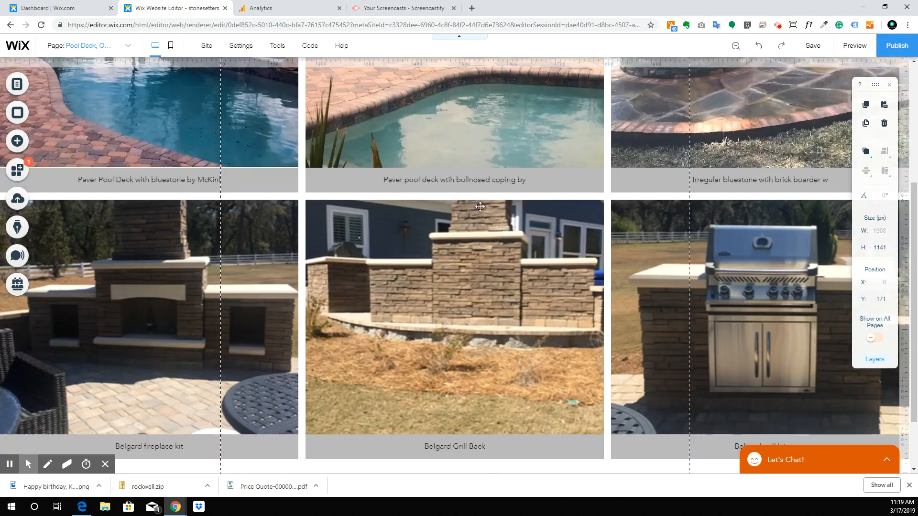
scroll(439, 406, up, 6)
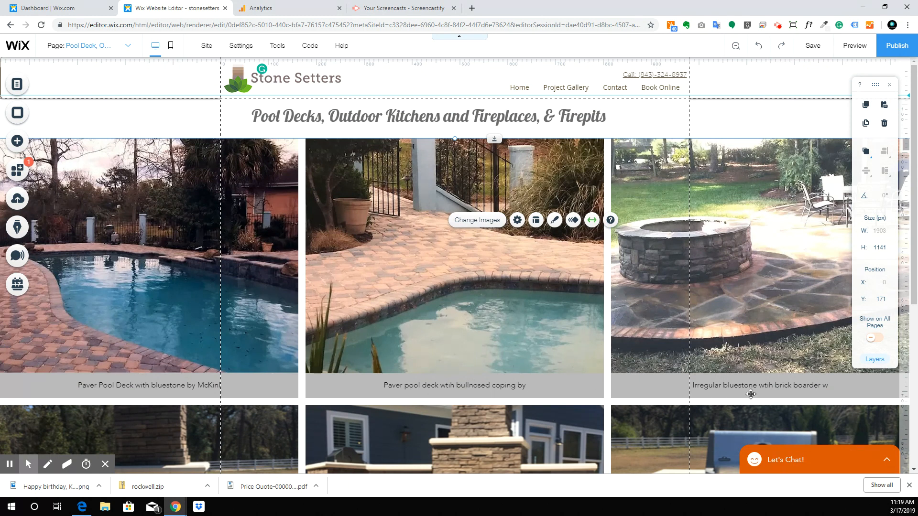
scroll(736, 432, down, 6)
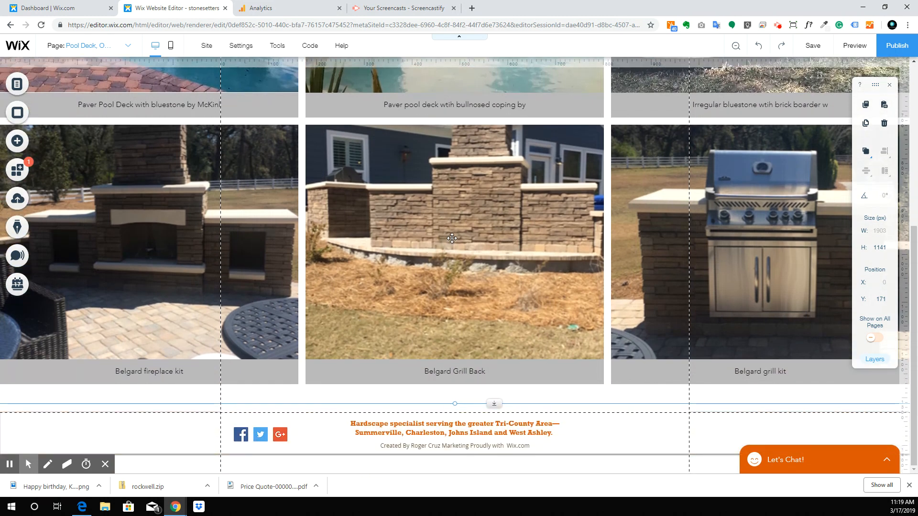
scroll(458, 179, up, 6)
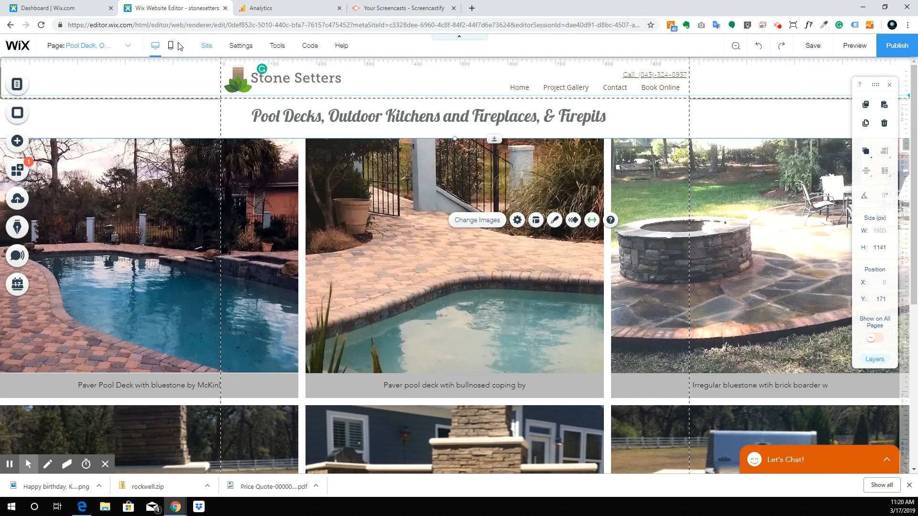
Step: Check the Patios, Sidewalks & Driveways heading's font settings, then return to the Pool Deck page
click(115, 43)
click(81, 113)
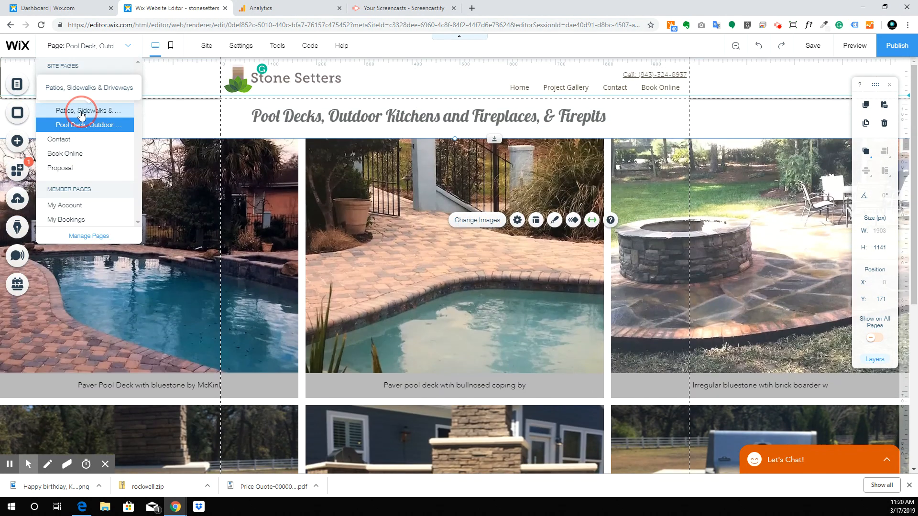
click(480, 119)
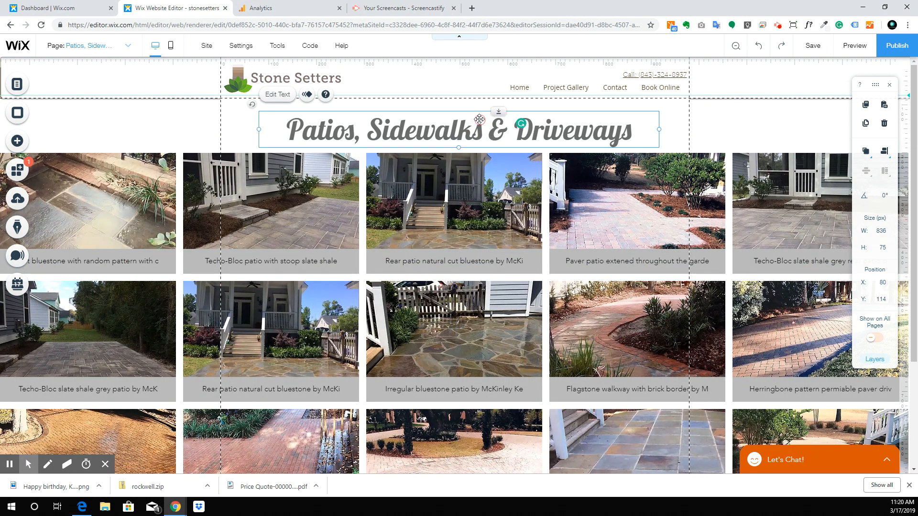
double_click(480, 119)
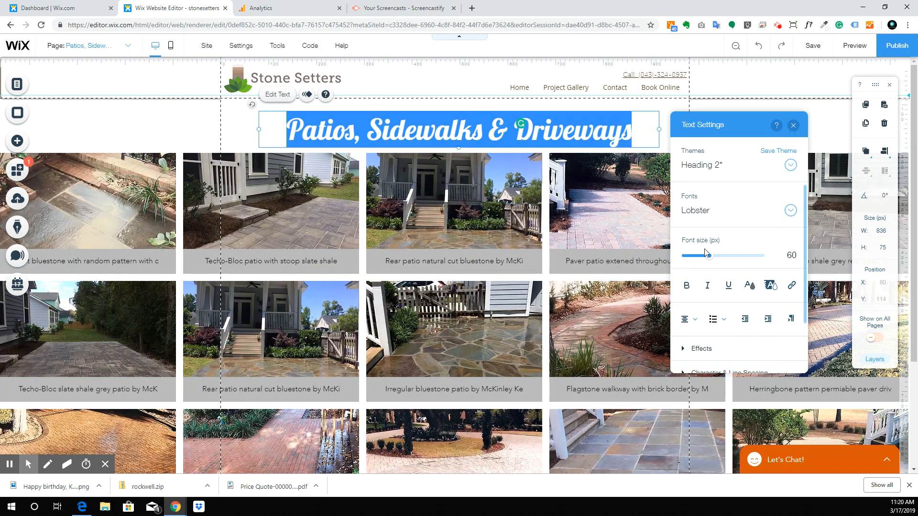
click(101, 48)
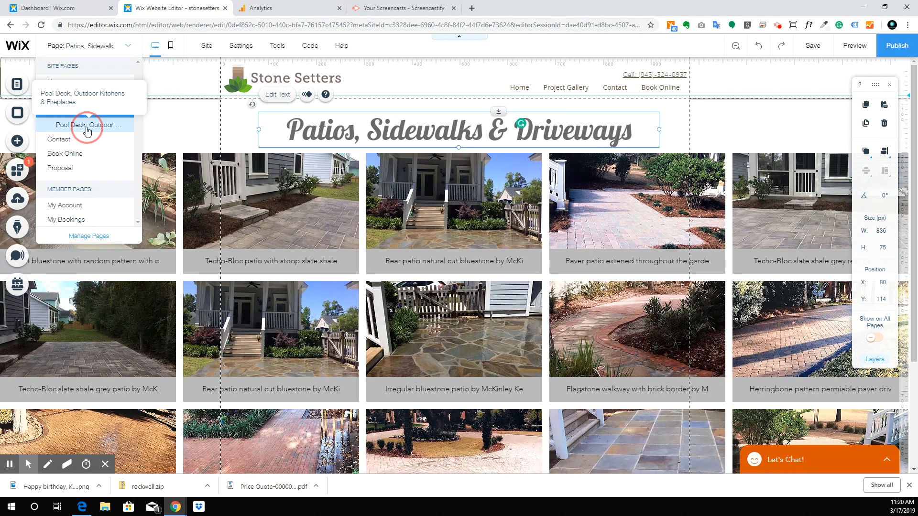
click(86, 123)
Step: Set the Pool Decks heading font size to 60 px
double_click(287, 119)
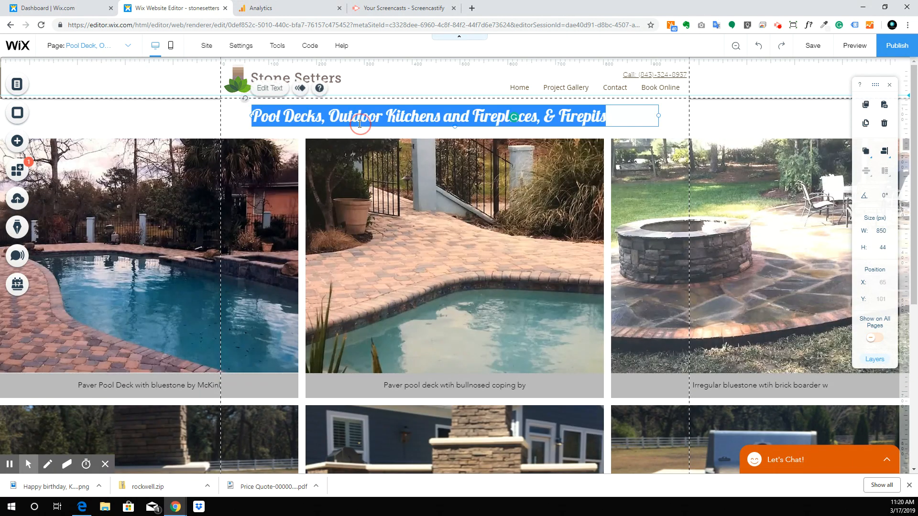
click(791, 249)
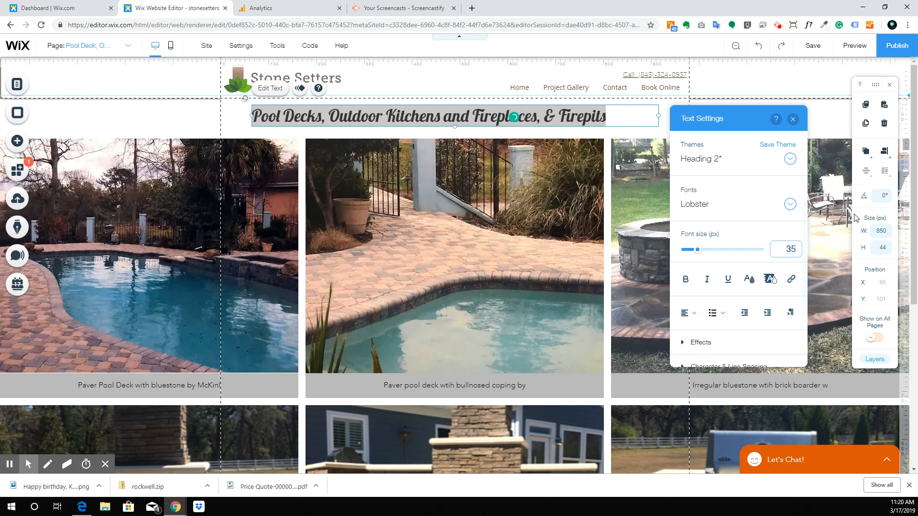
text(60)
key(Return)
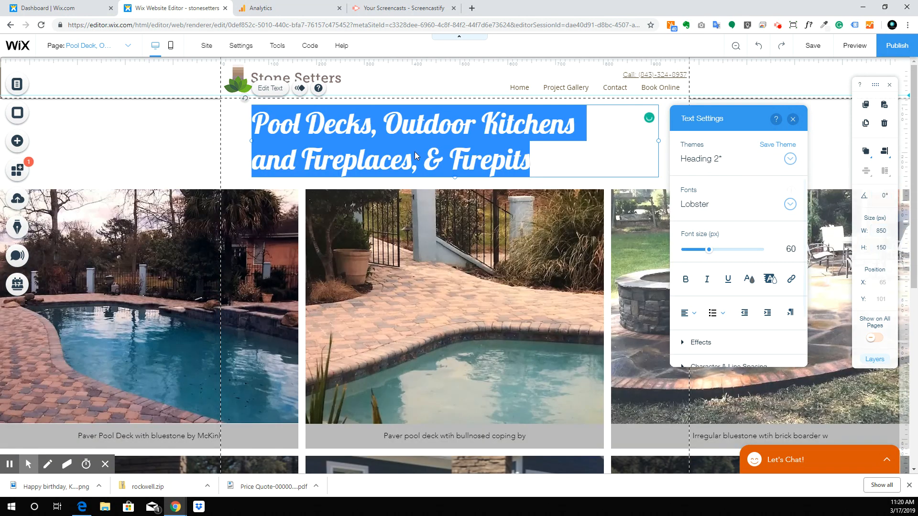
Step: Widen the heading box so the text fits on one line, and centre-align it
drag(243, 141, 2, 191)
drag(19, 234, 25, 233)
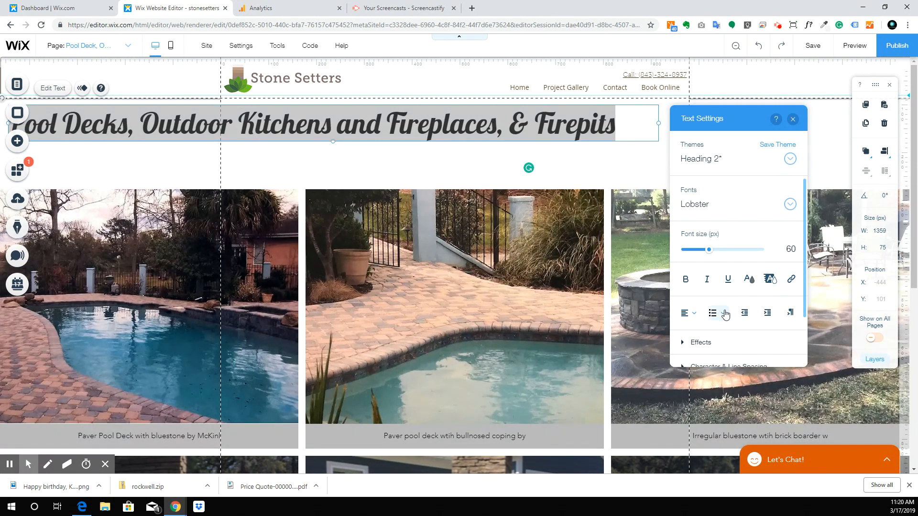
click(695, 313)
click(694, 335)
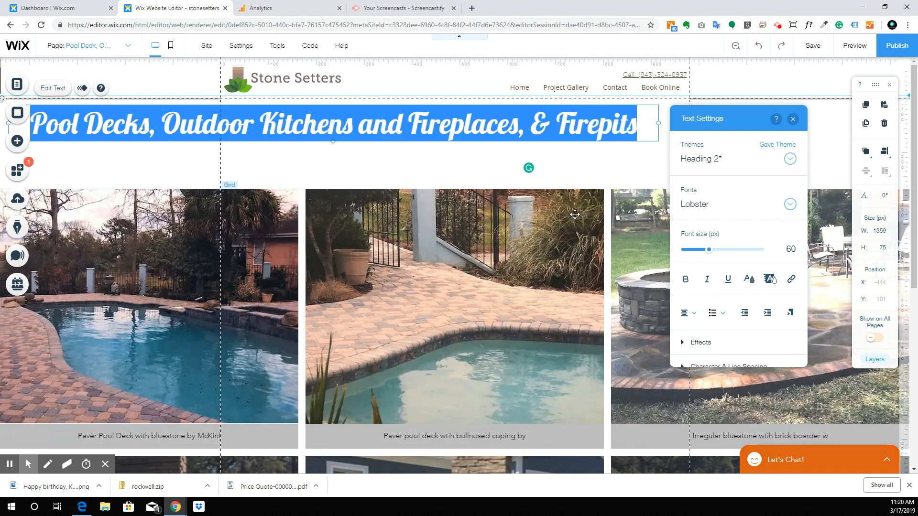
click(450, 170)
Step: Centre the heading on the page and move the gallery up beneath it to Y 189
drag(353, 131, 441, 126)
click(442, 167)
drag(484, 222, 478, 190)
Step: Review the footer, gallery and site header, then publish the site
scroll(478, 215, down, 6)
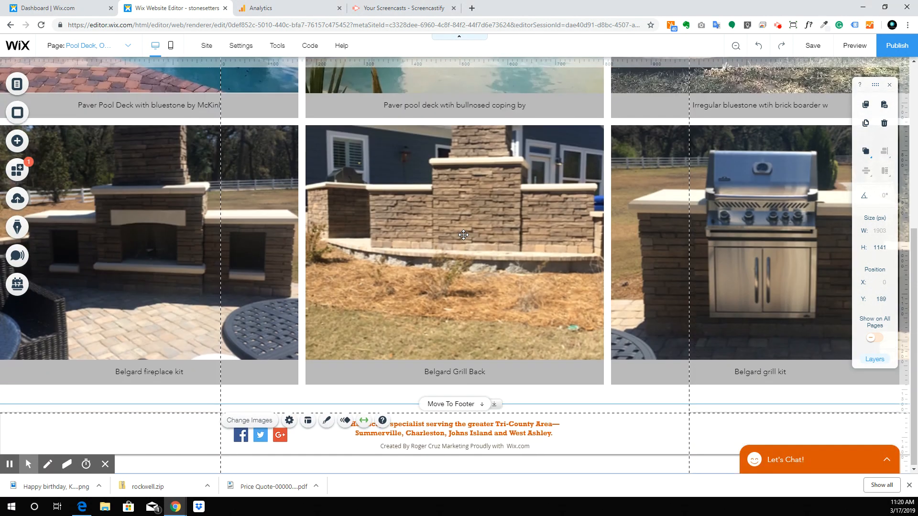
click(752, 416)
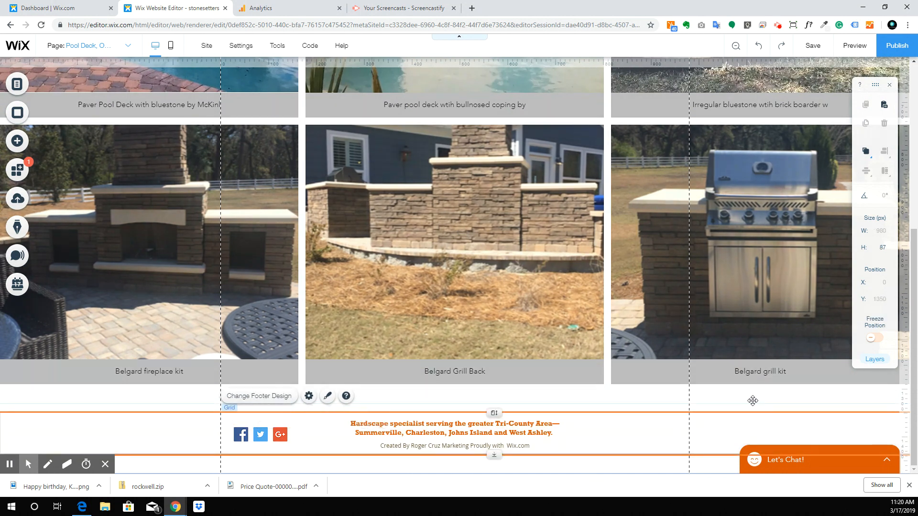
click(753, 401)
scroll(584, 200, up, 6)
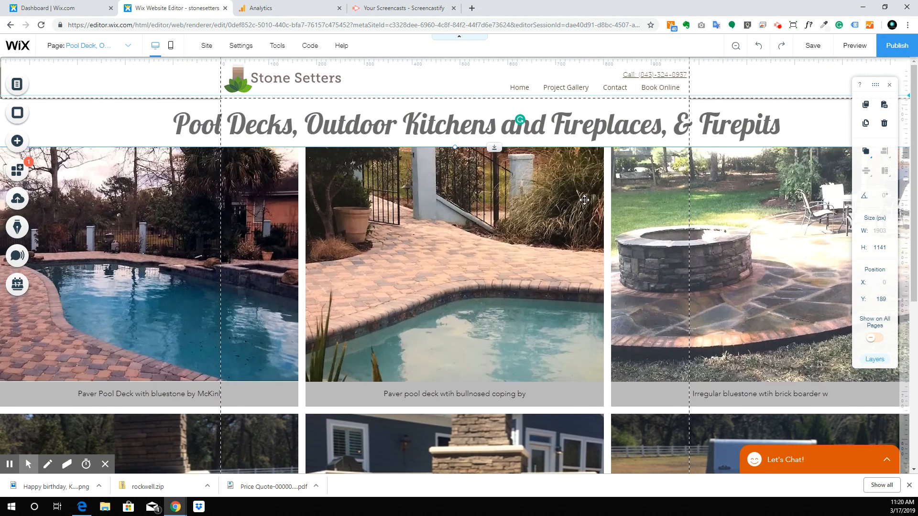
click(755, 74)
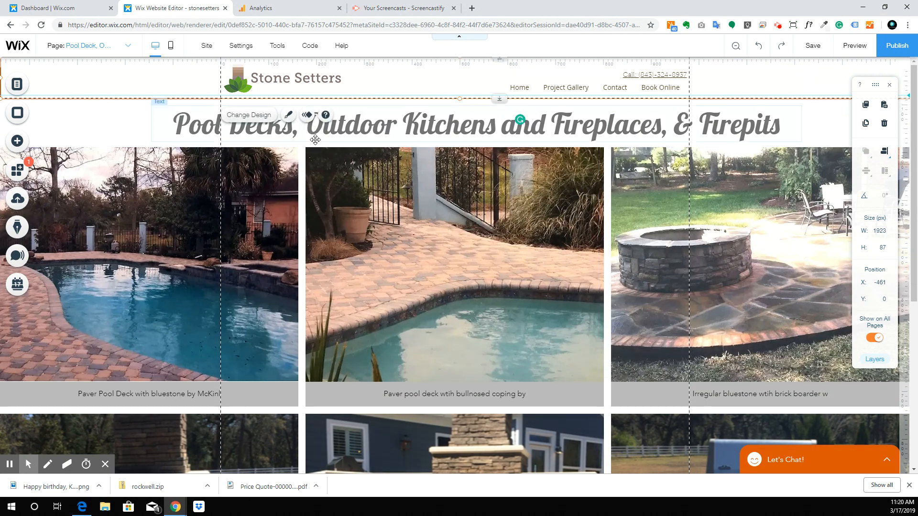
scroll(315, 139, down, 4)
scroll(315, 140, down, 2)
scroll(316, 140, up, 6)
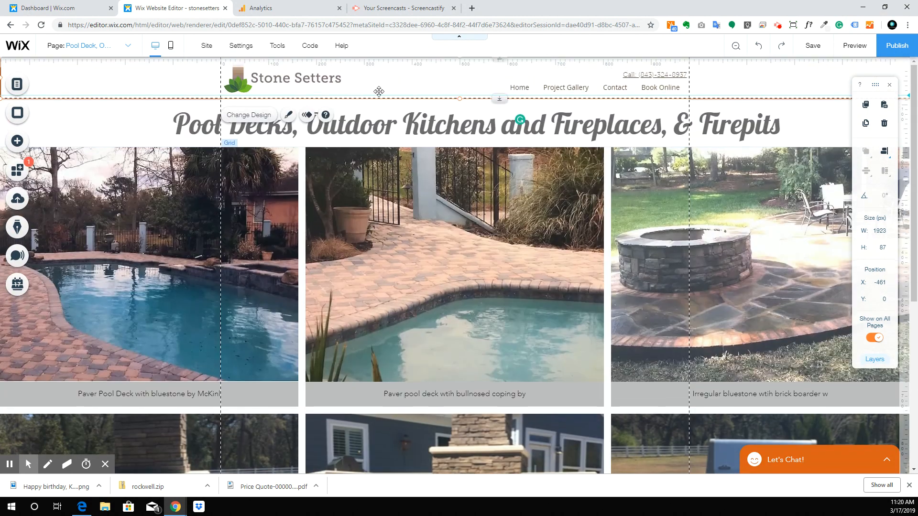
click(903, 48)
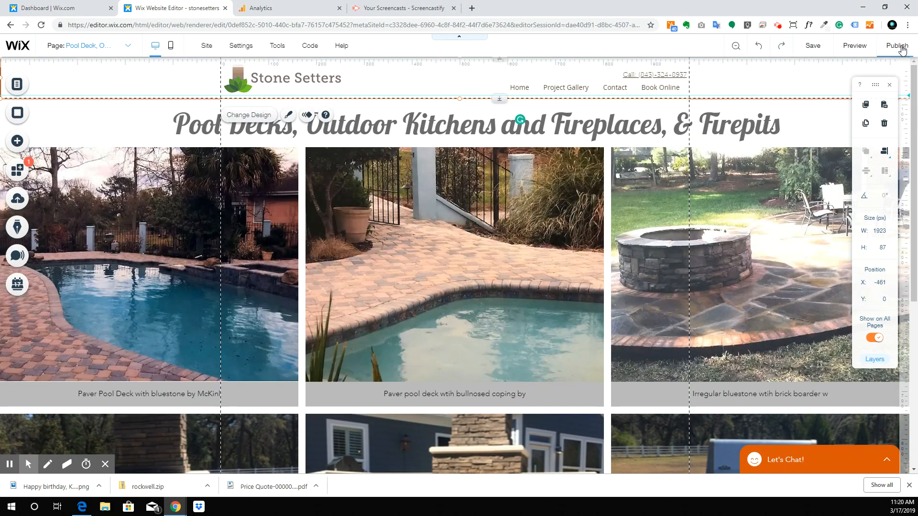
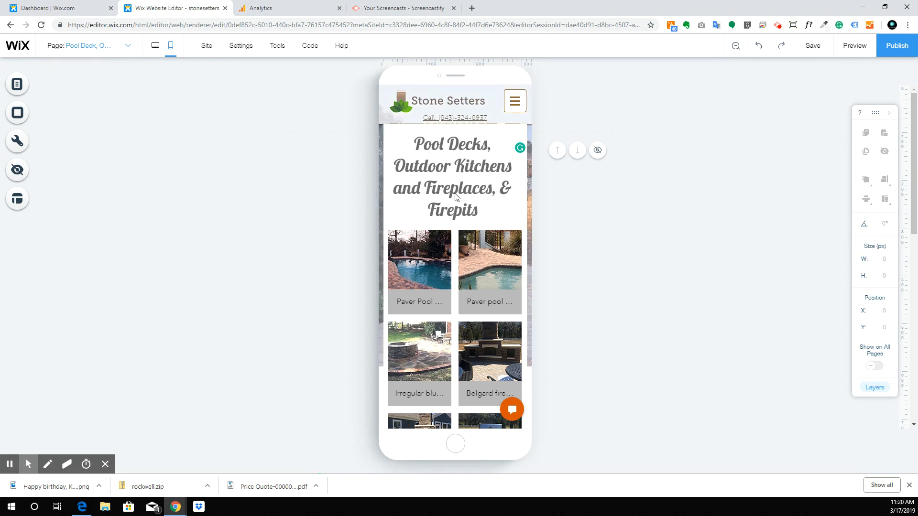
Step: Shrink the Pool Decks heading font to 44px so it wraps onto three lines
click(452, 149)
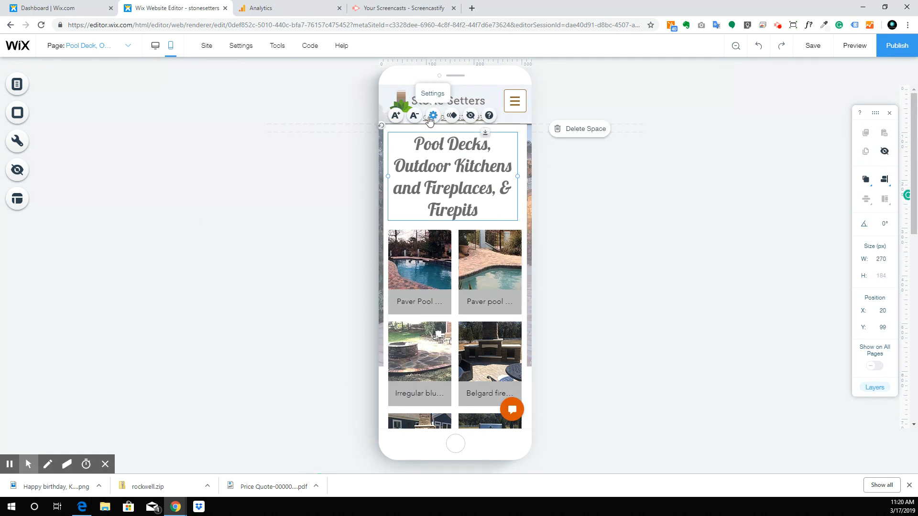
click(414, 116)
click(414, 115)
click(414, 115)
click(414, 115)
click(414, 115)
click(414, 116)
click(415, 115)
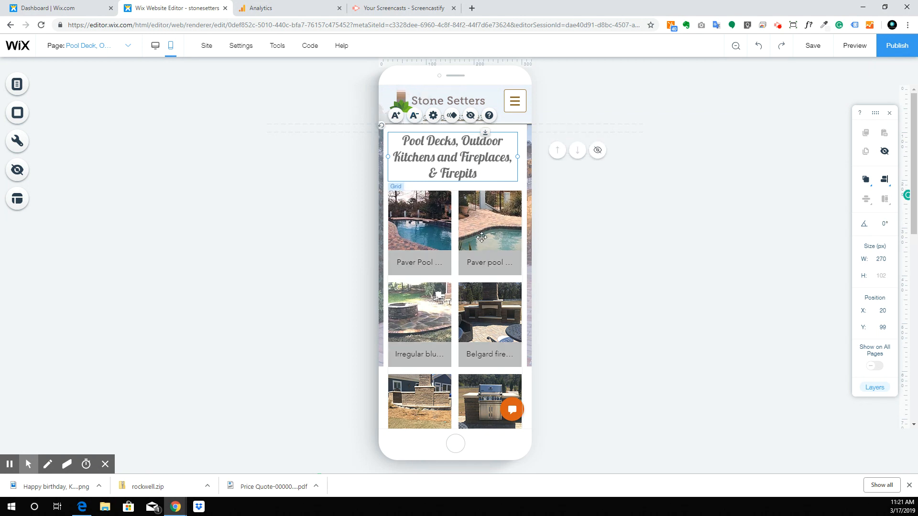
Step: Drag the mobile page's bottom edge up so the footer meets the gallery
scroll(486, 272, down, 5)
click(444, 294)
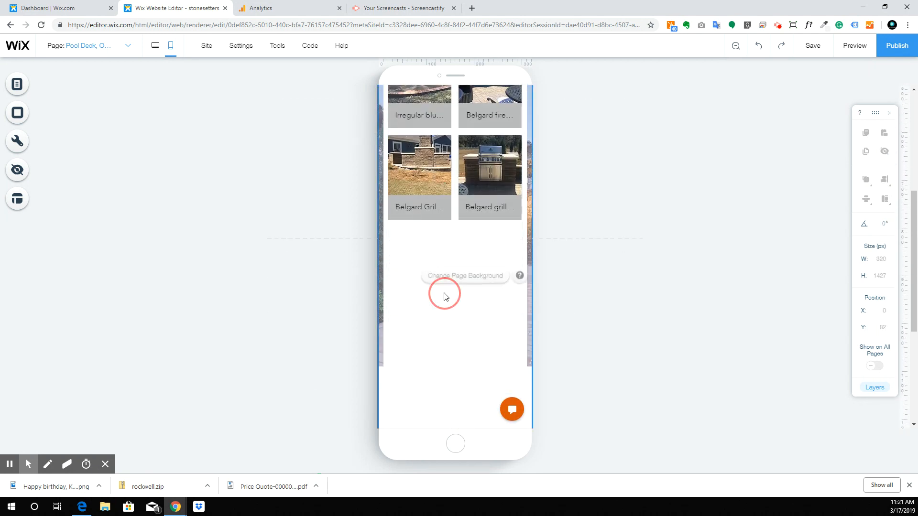
scroll(466, 343, down, 1)
drag(495, 349, 486, 56)
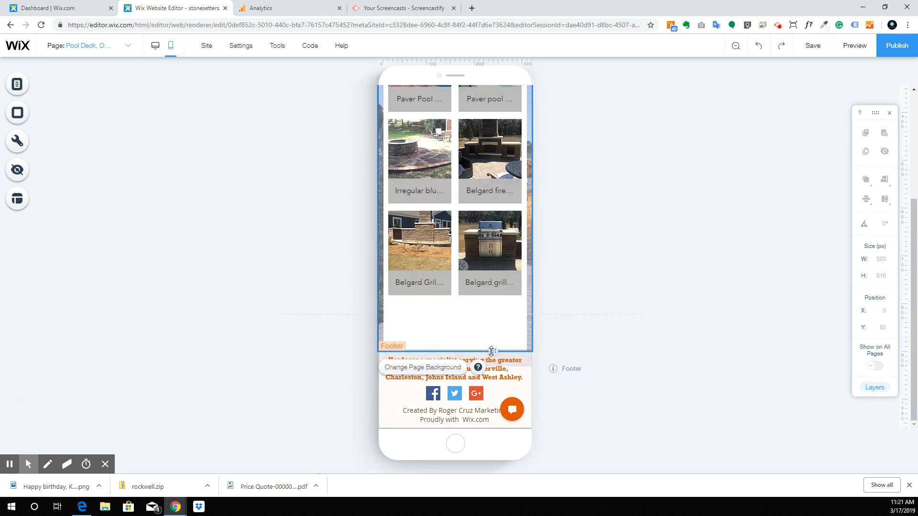
drag(489, 333, 477, 273)
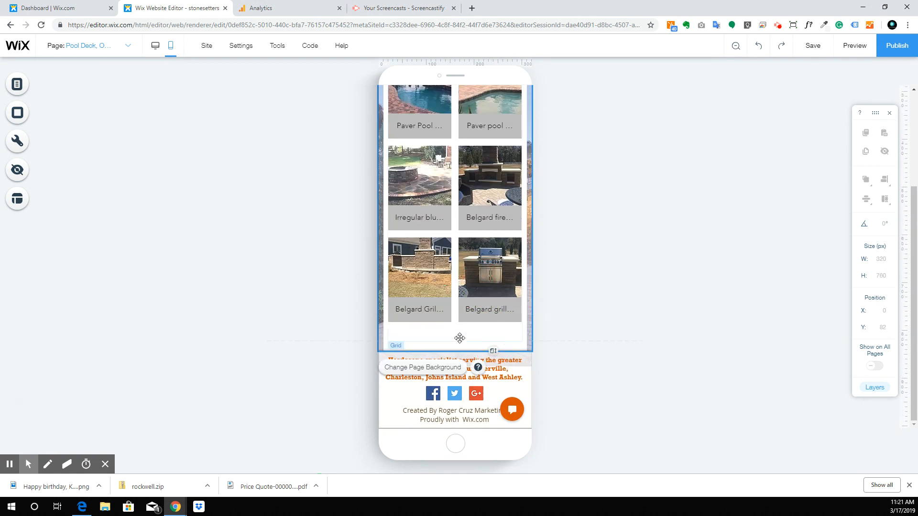
click(481, 339)
scroll(460, 281, up, 3)
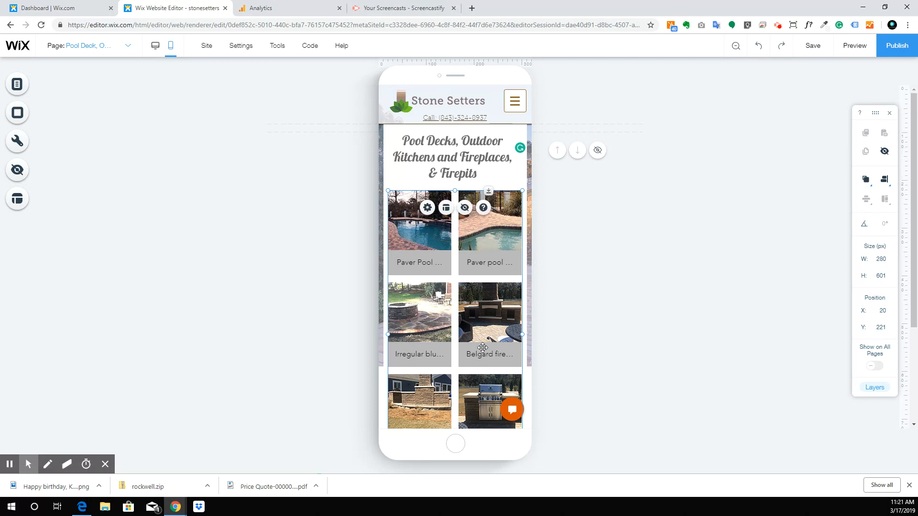
Step: Change the mobile gallery layout to a single column
click(426, 211)
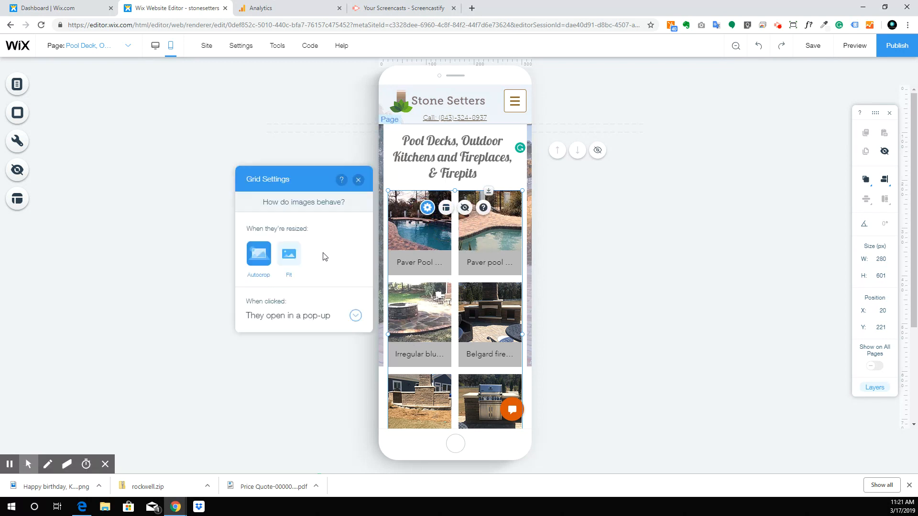
click(446, 207)
drag(261, 222, 242, 223)
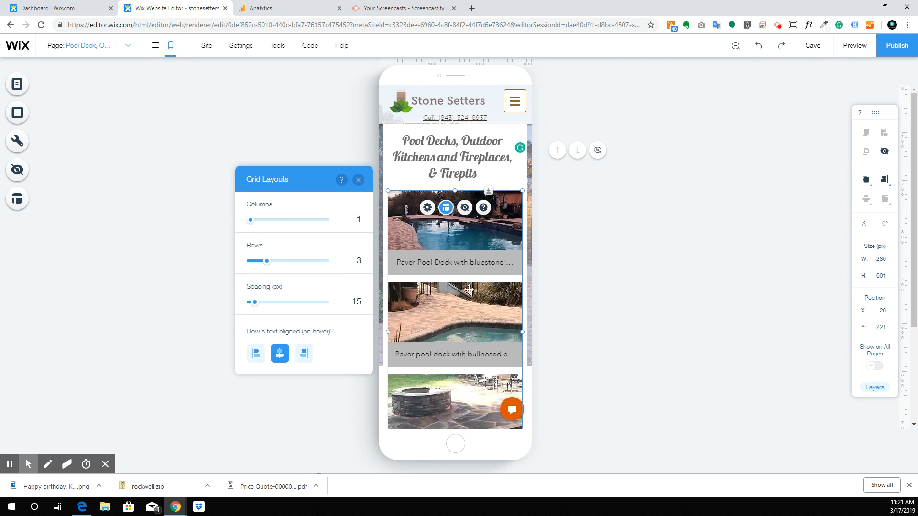
scroll(439, 274, down, 3)
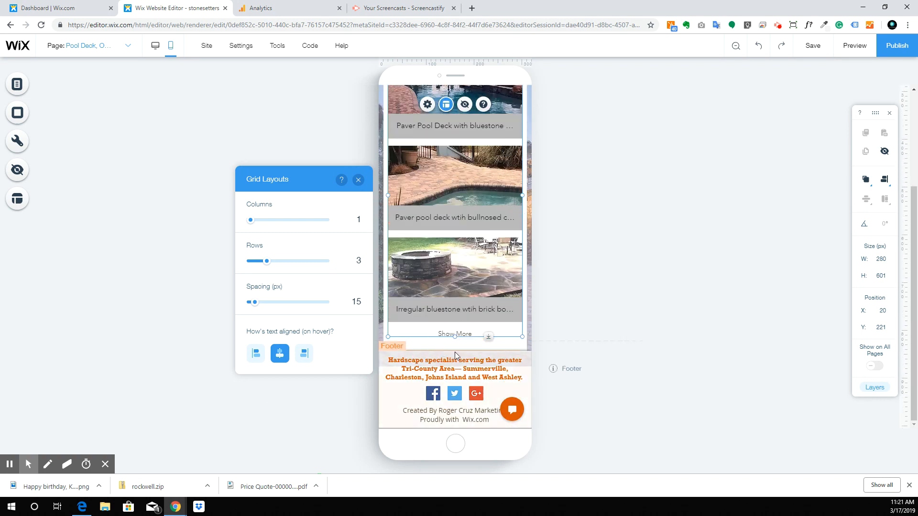
Step: Lengthen the page and stretch the gallery down to 1000 px tall
click(456, 349)
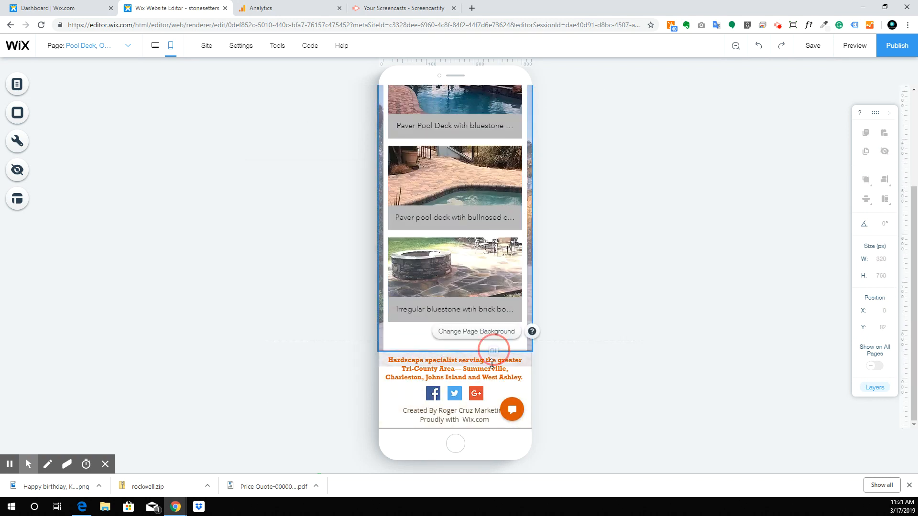
drag(493, 350, 492, 420)
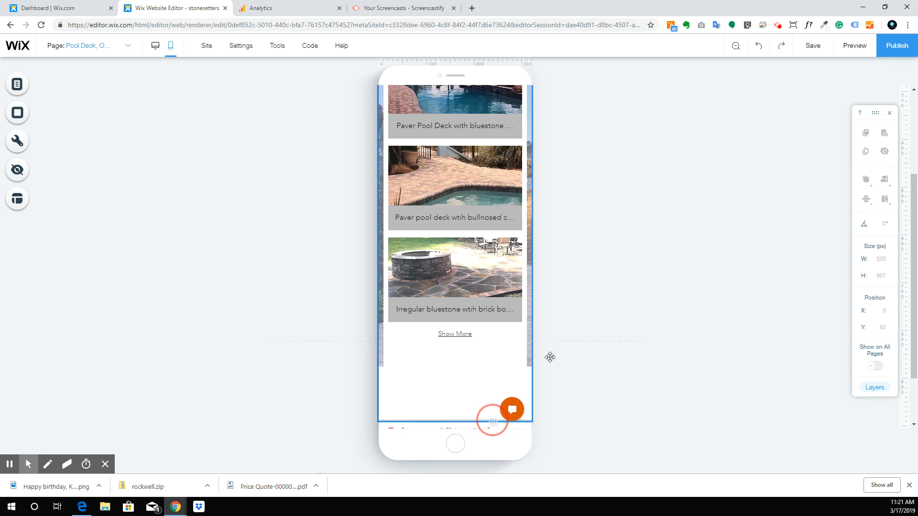
click(461, 325)
drag(454, 338, 463, 426)
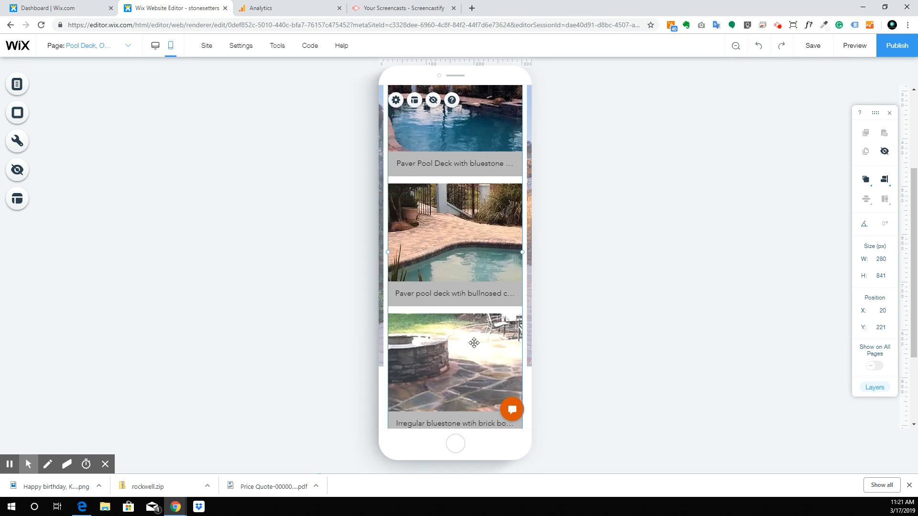
scroll(474, 342, down, 3)
scroll(471, 258, up, 5)
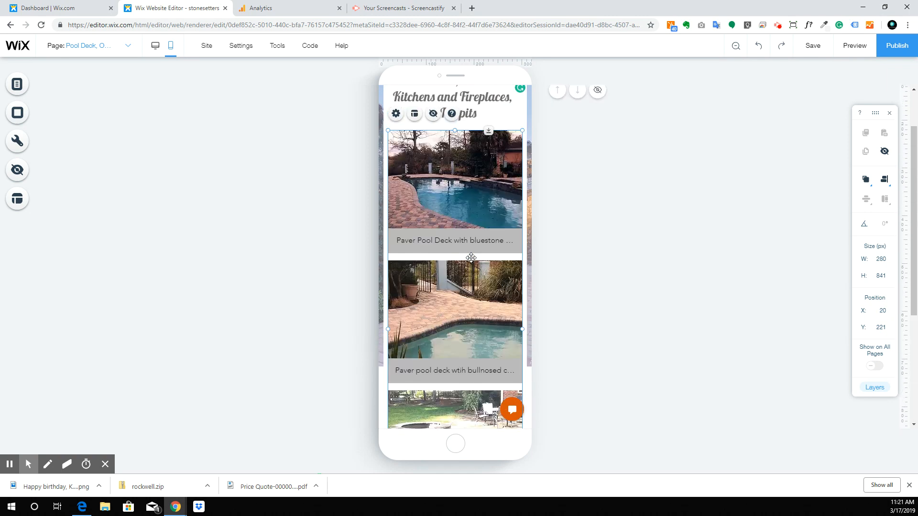
scroll(449, 362, down, 5)
click(484, 346)
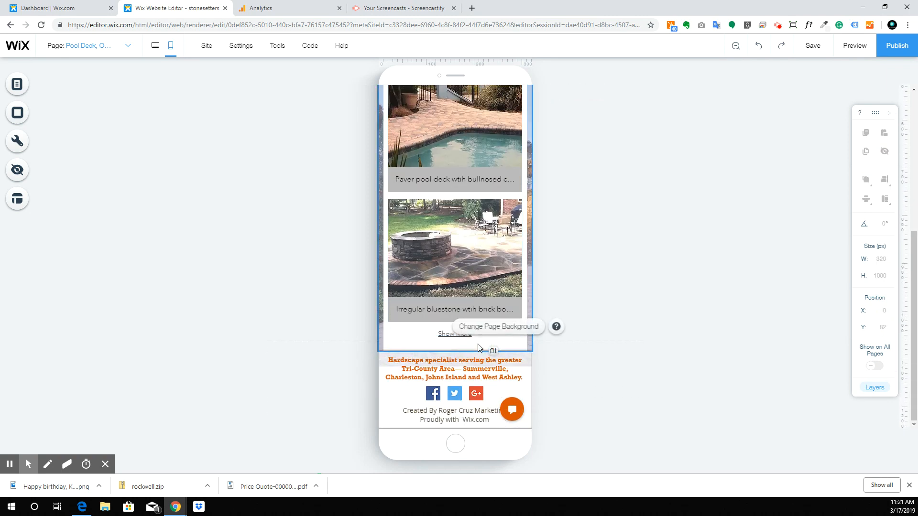
drag(494, 351, 490, 448)
click(461, 314)
drag(455, 340, 460, 412)
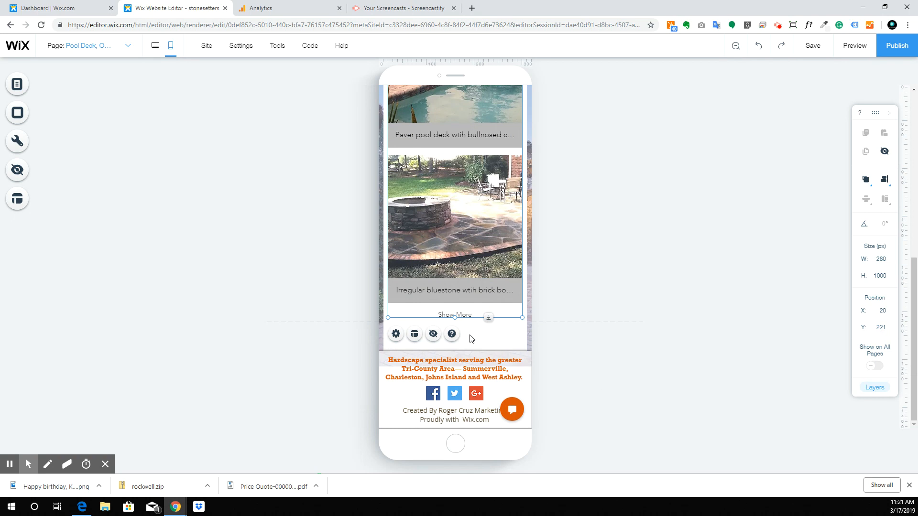
scroll(472, 326, up, 7)
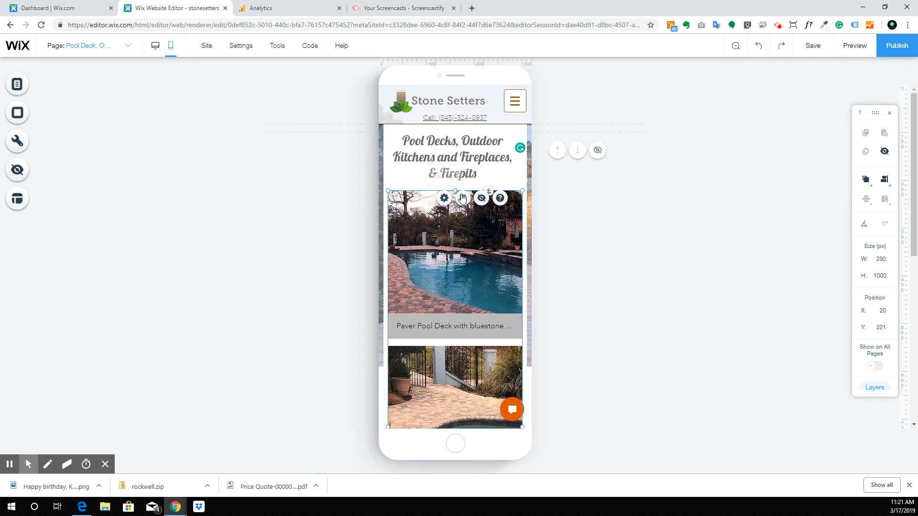
Step: Set the gallery's grid layout to 6 rows
click(463, 198)
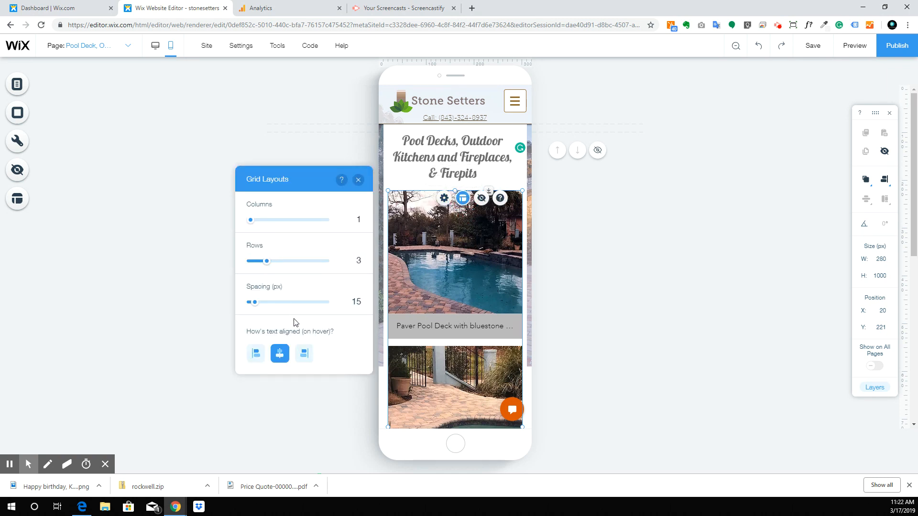
click(353, 265)
key(Return)
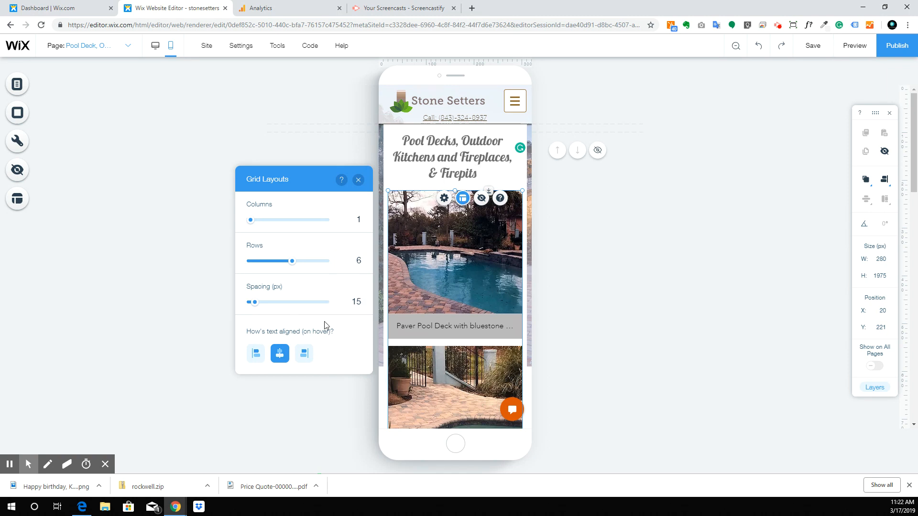
click(317, 408)
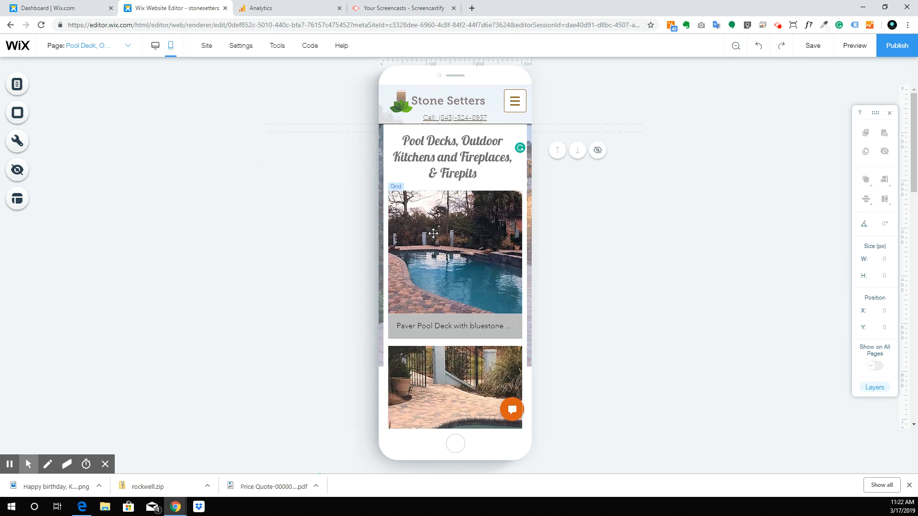
scroll(433, 234, down, 10)
scroll(434, 234, down, 6)
scroll(434, 233, up, 15)
Step: Scroll through the 280 × 1975 px gallery to confirm it ends at the Belgard grill photo
click(423, 255)
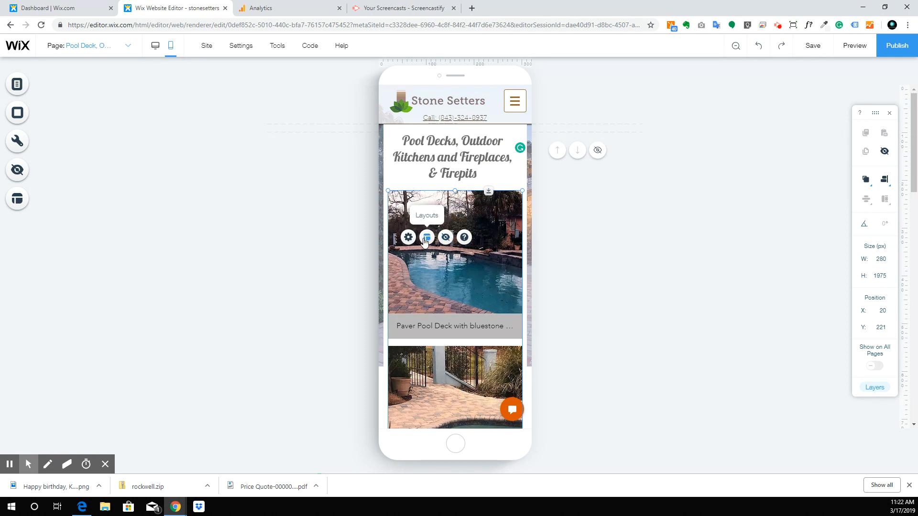
click(435, 158)
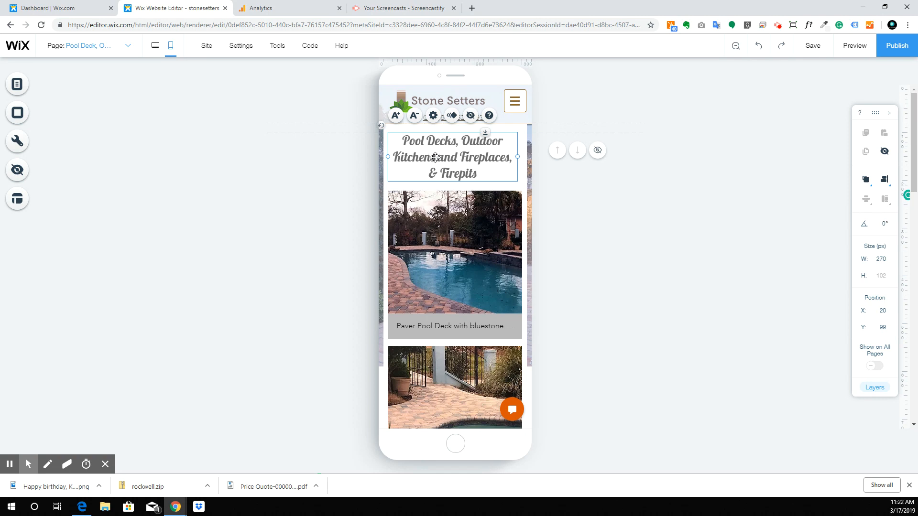
scroll(447, 224, down, 15)
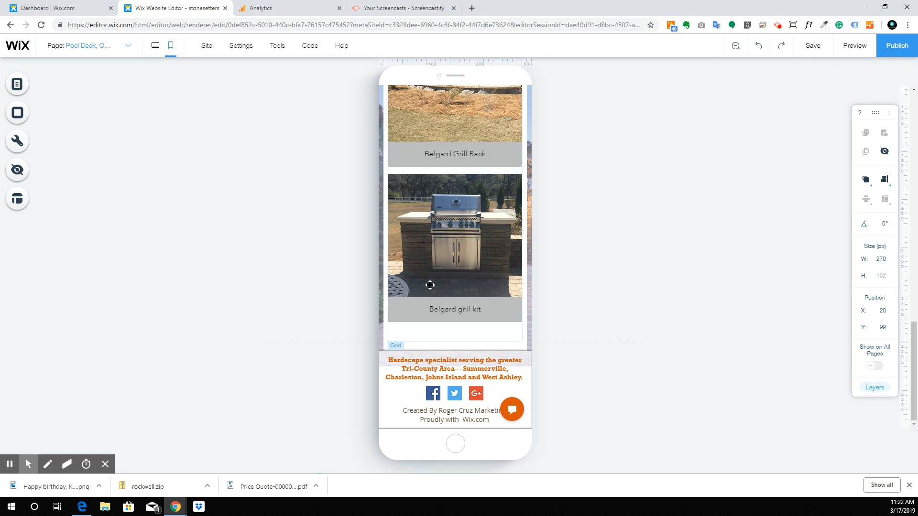
scroll(430, 285, up, 8)
click(474, 248)
scroll(475, 247, up, 5)
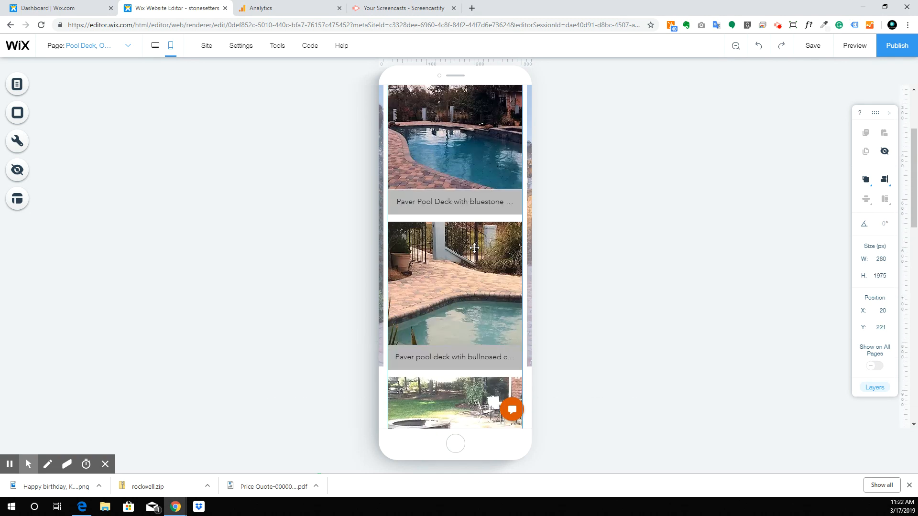
scroll(482, 244, up, 3)
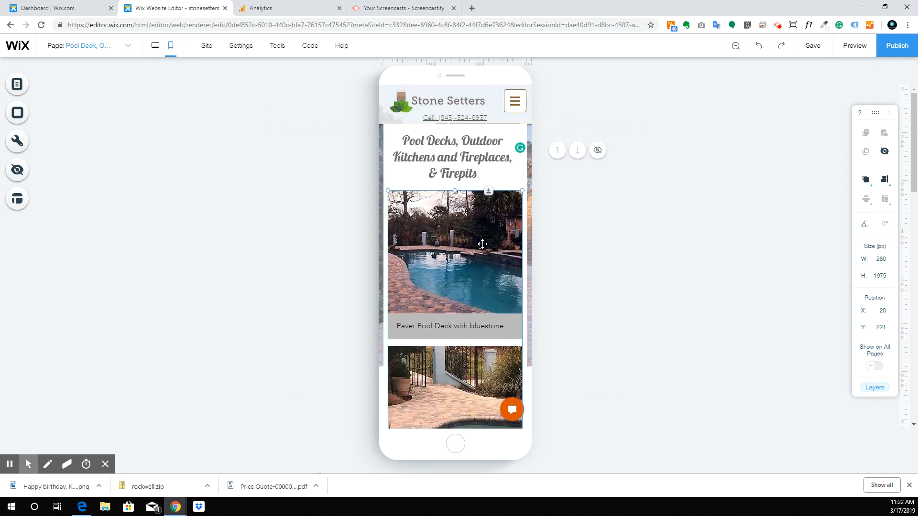
click(461, 153)
scroll(476, 180, down, 6)
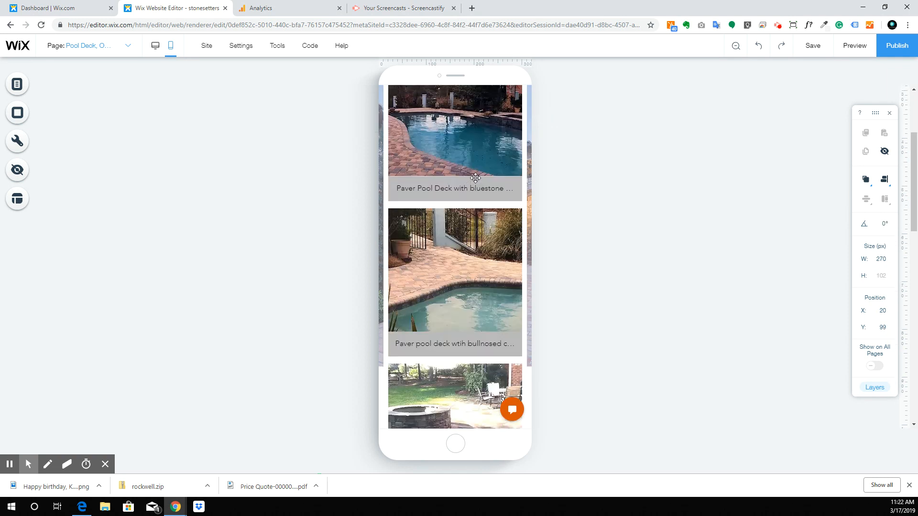
scroll(475, 179, down, 9)
click(467, 282)
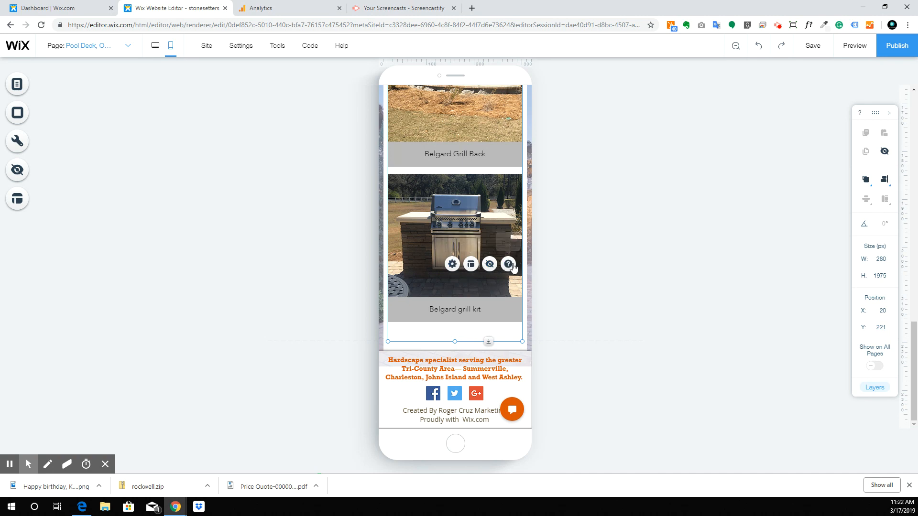
Step: Reopen the gallery's Grid Layouts to confirm 1 column and 6 rows, then close it
click(471, 264)
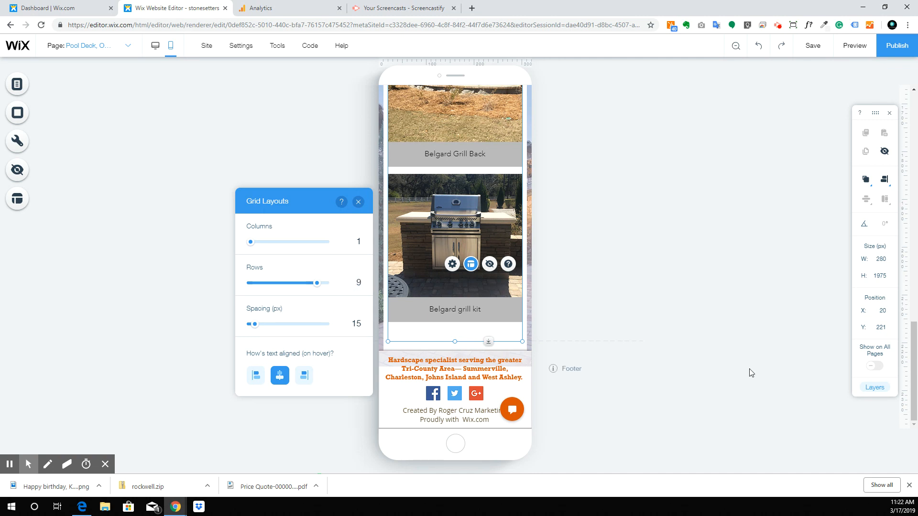
click(641, 273)
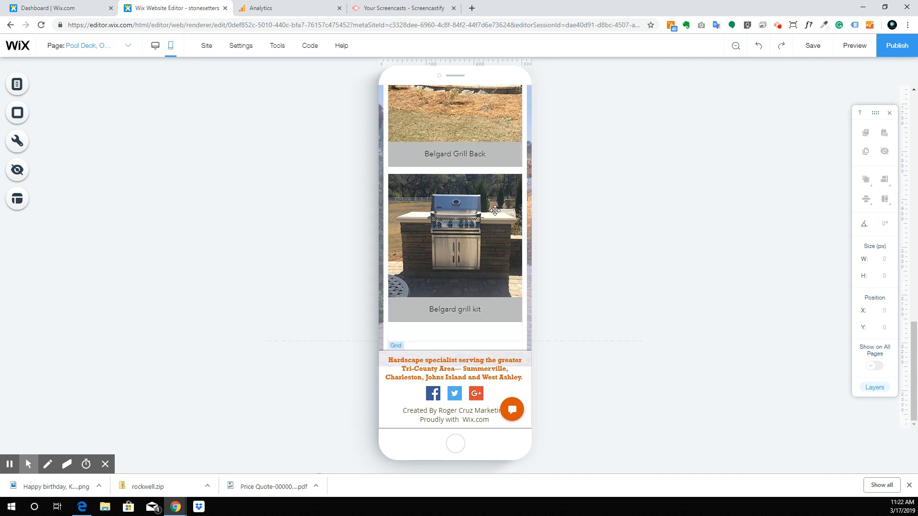
scroll(498, 209, up, 10)
scroll(498, 209, up, 3)
scroll(497, 209, down, 15)
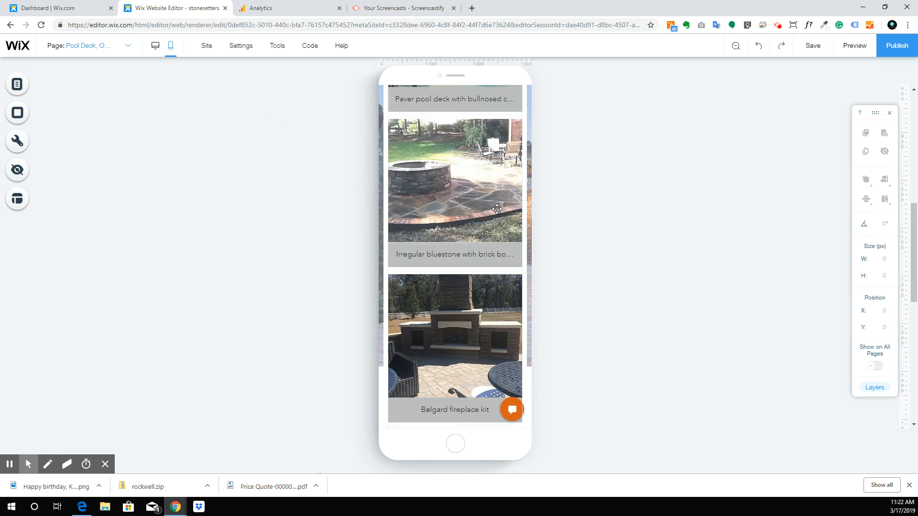
click(497, 224)
scroll(497, 230, up, 5)
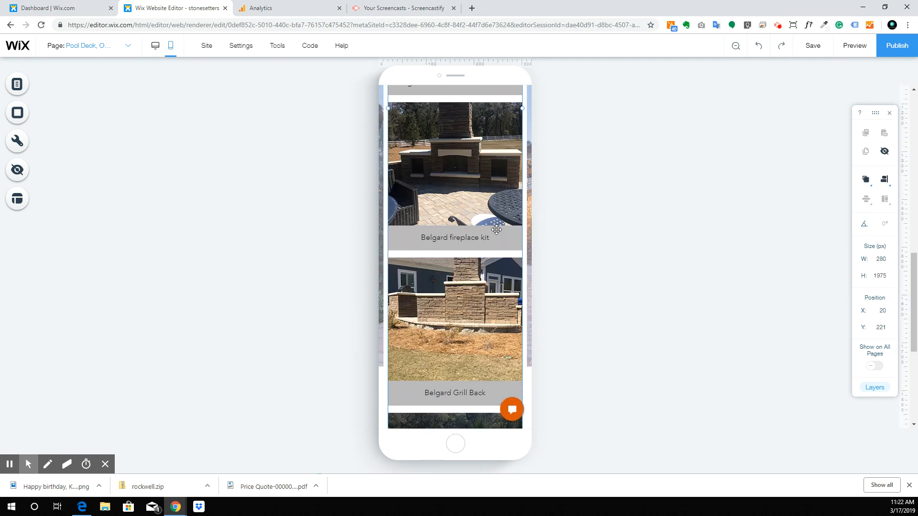
click(441, 252)
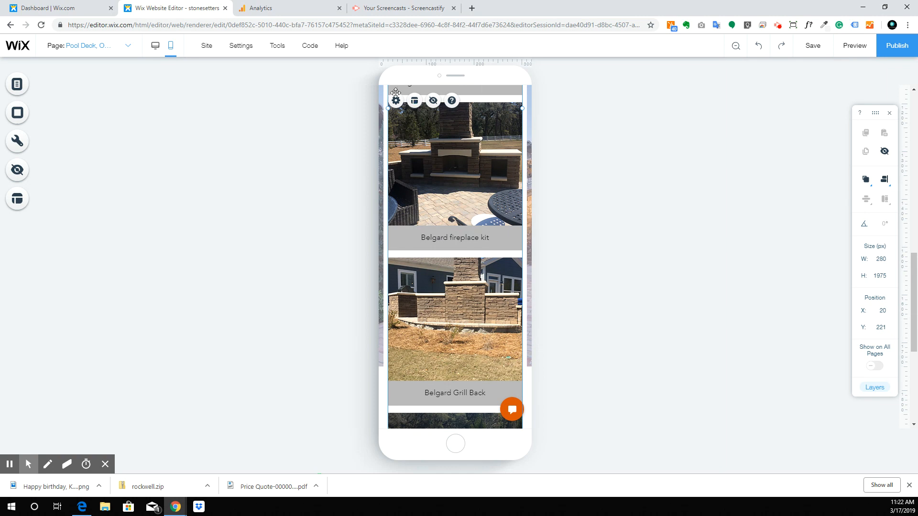
click(414, 103)
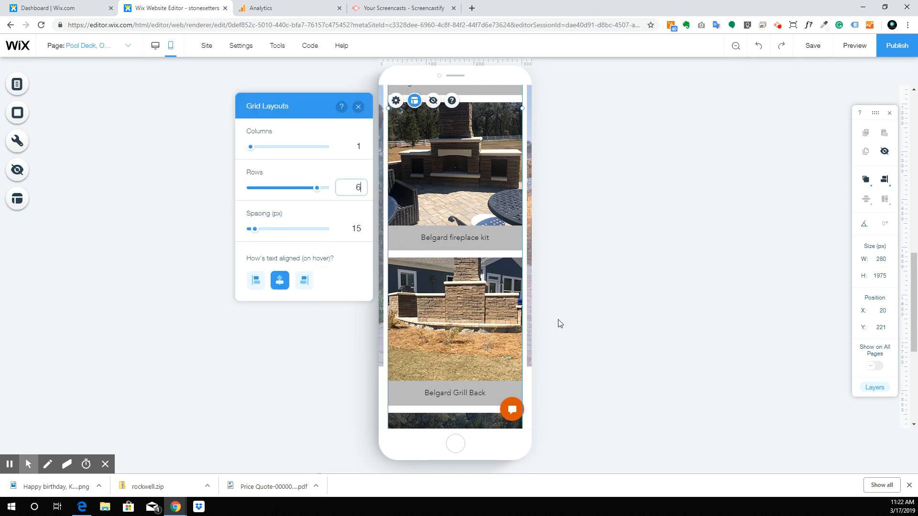
click(271, 351)
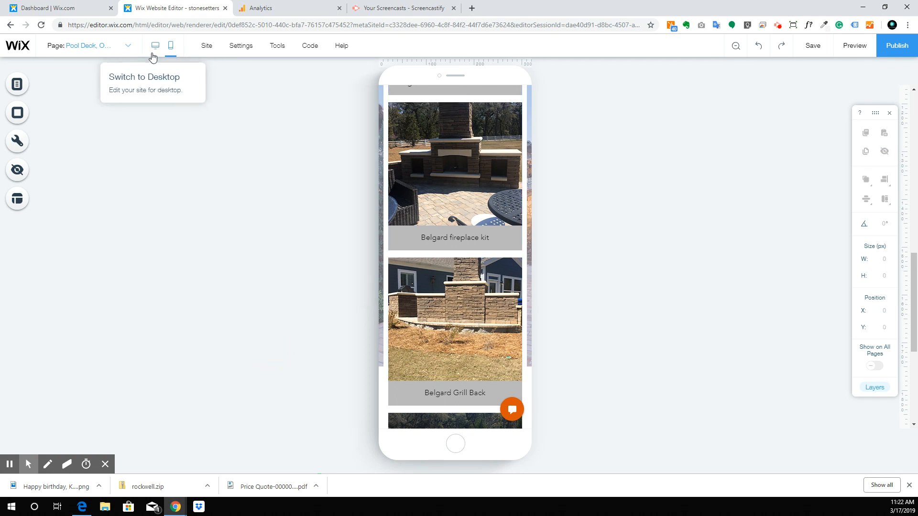
Step: Switch to the Patios, Sidewalks & Driveways page and set its gallery to 1 column
click(122, 44)
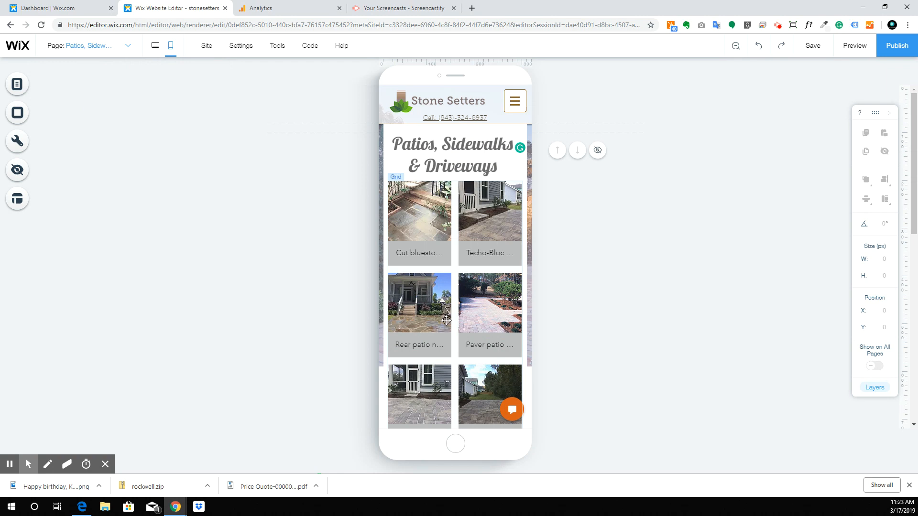
scroll(446, 321, down, 2)
click(409, 142)
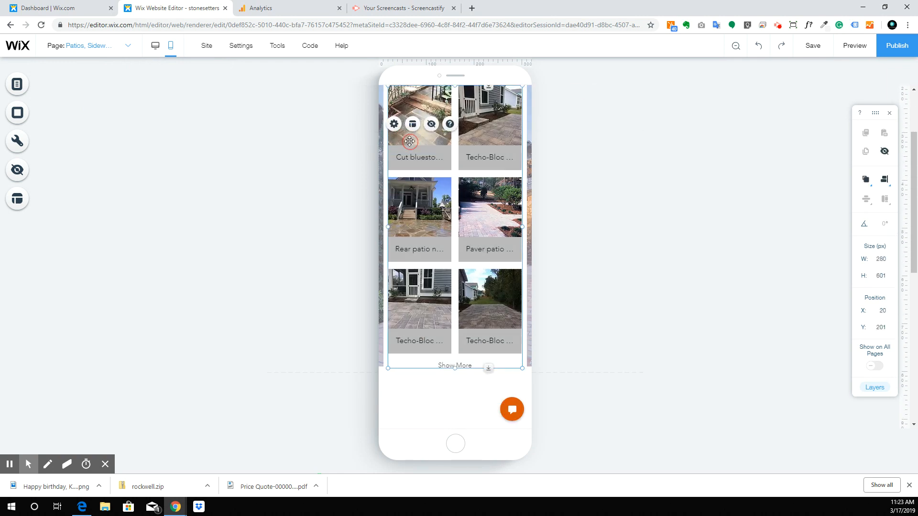
click(411, 124)
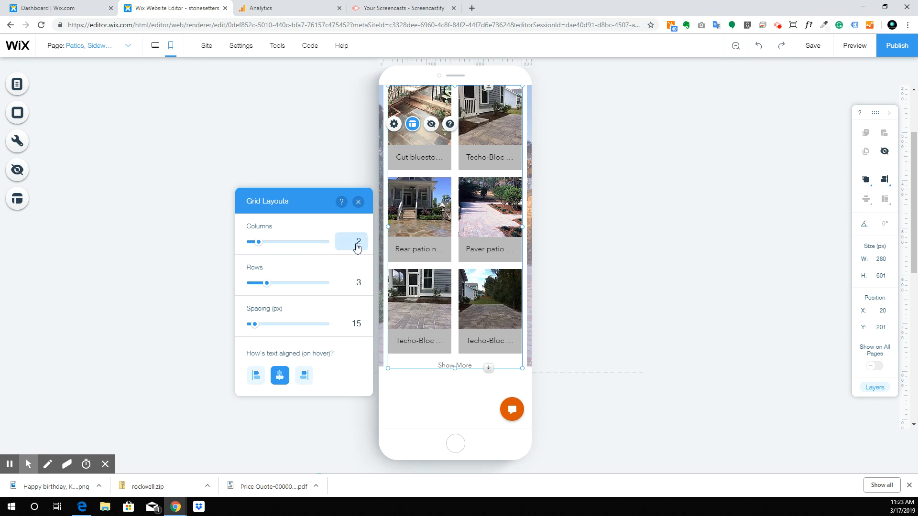
text(1)
key(Return)
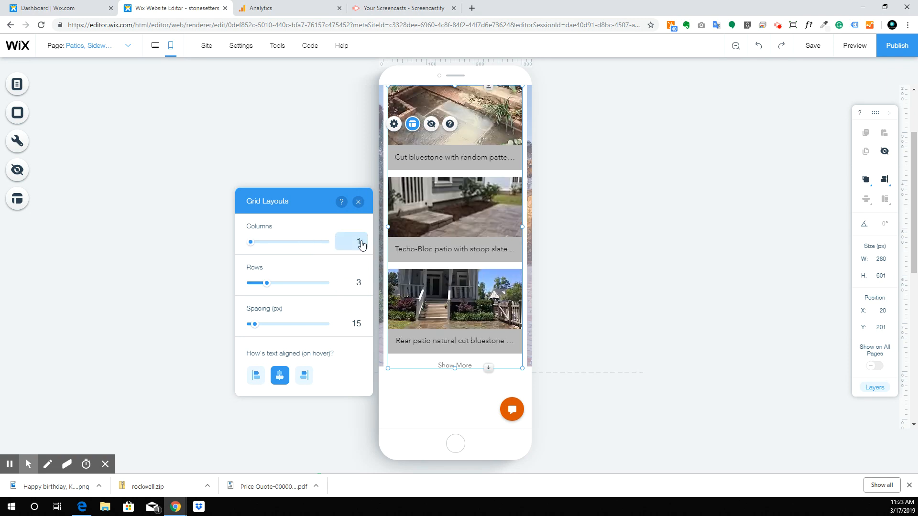
scroll(520, 132, up, 2)
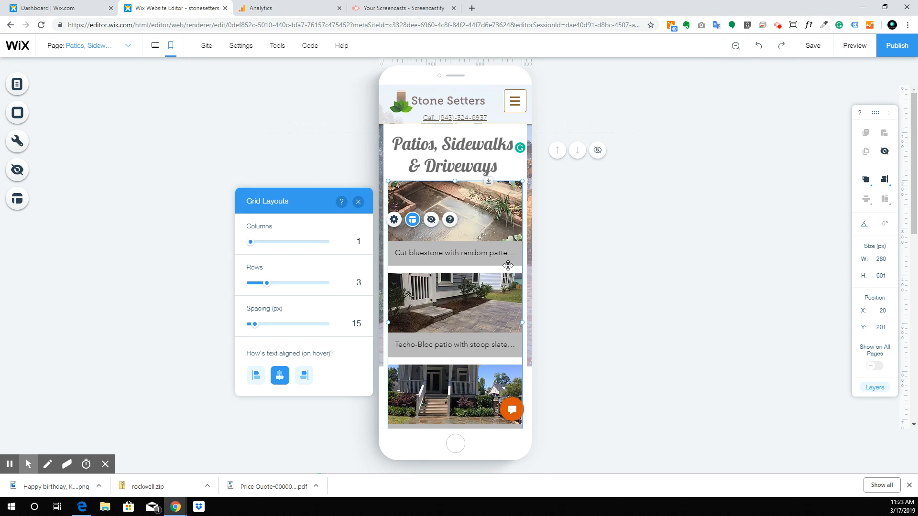
scroll(512, 255, down, 2)
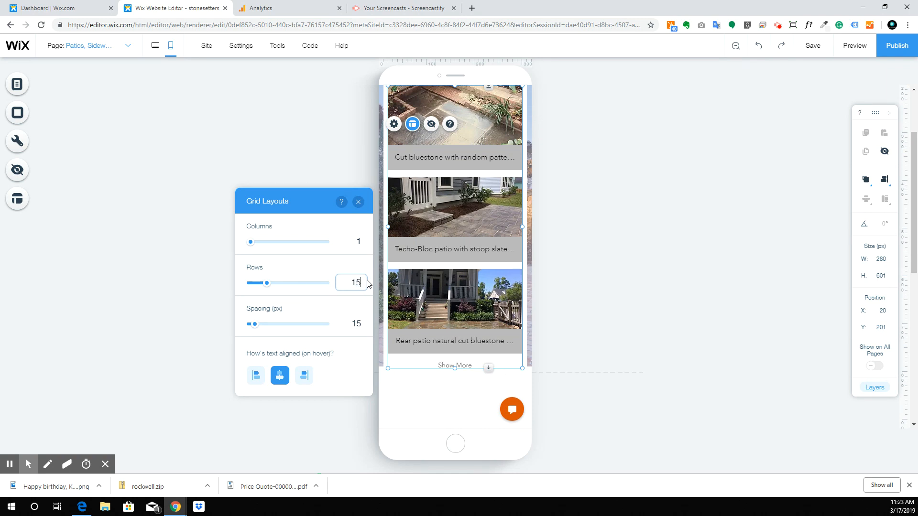
Step: Set the gallery rows to the maximum of 10, ending at the herringbone photo
click(368, 283)
text(15)
key(Return)
scroll(485, 274, down, 14)
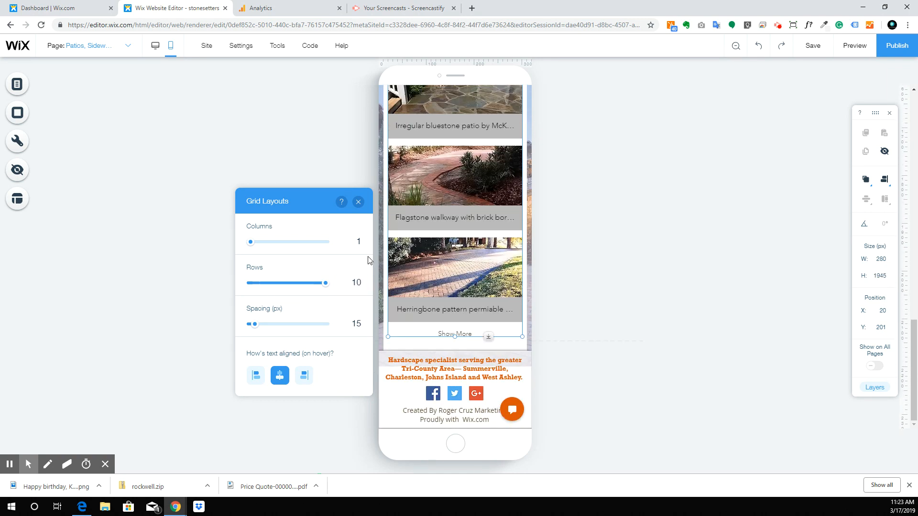
scroll(428, 278, up, 15)
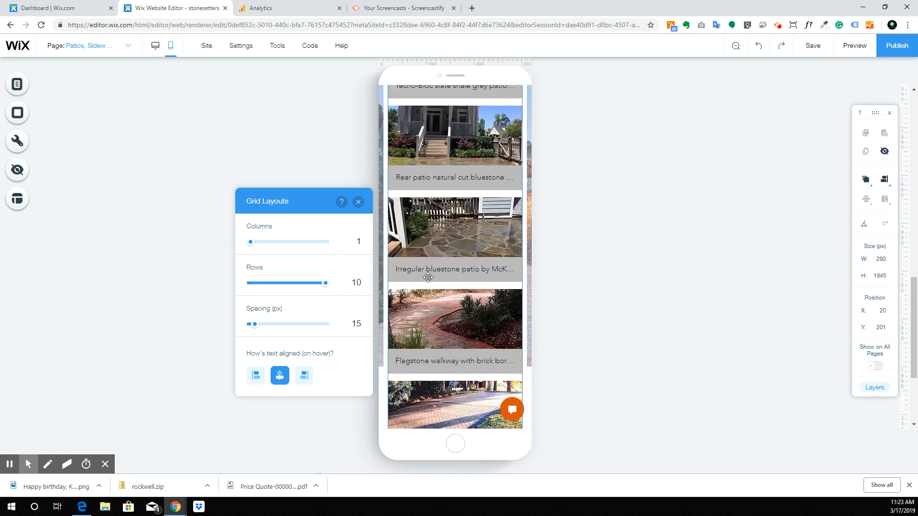
scroll(422, 271, down, 11)
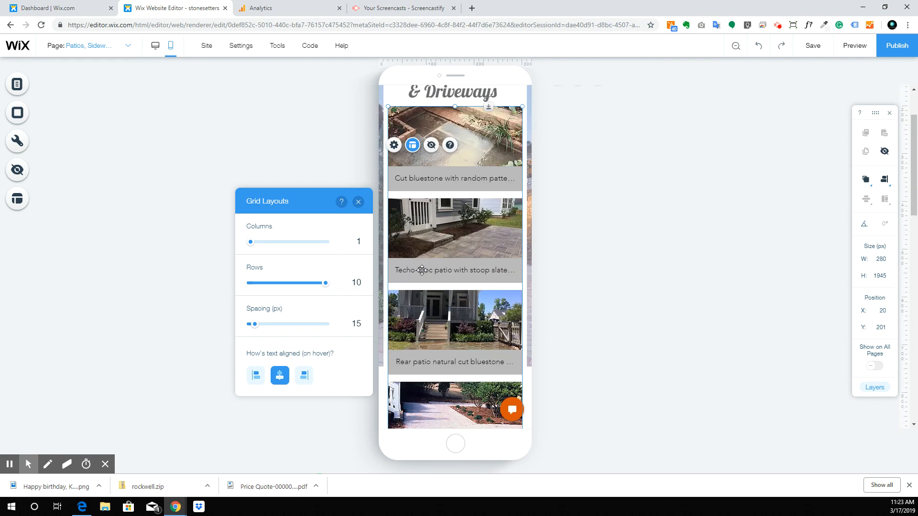
scroll(422, 271, down, 4)
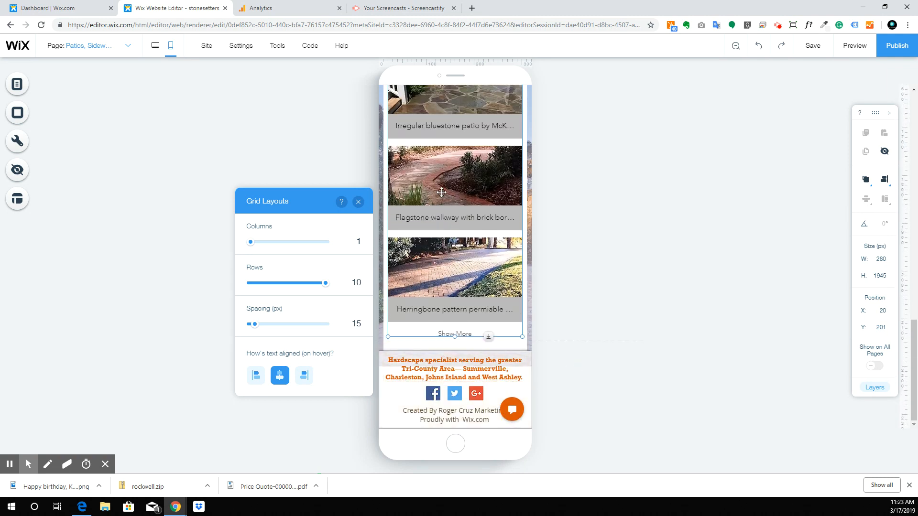
scroll(442, 192, up, 15)
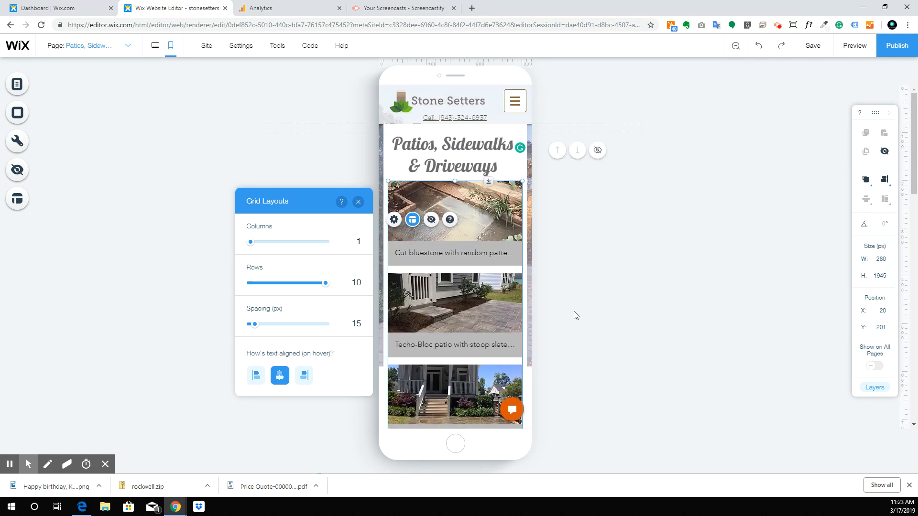
click(587, 296)
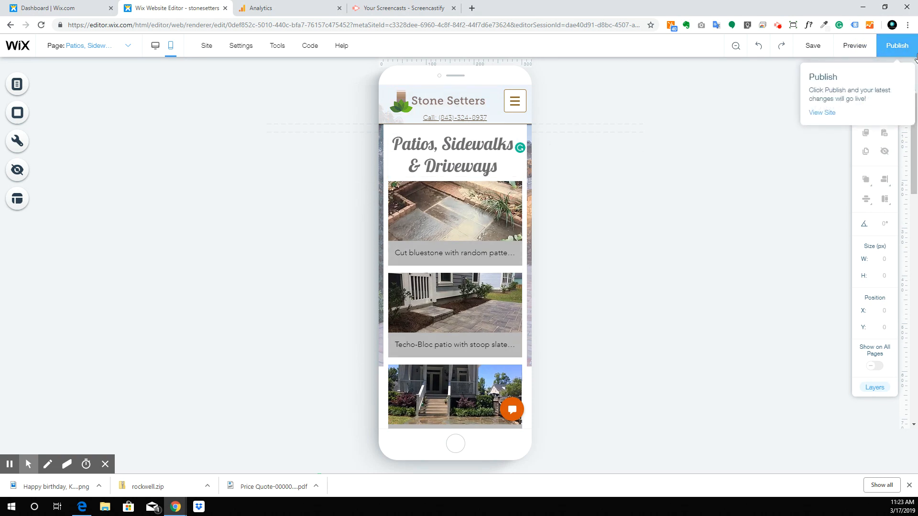
click(855, 46)
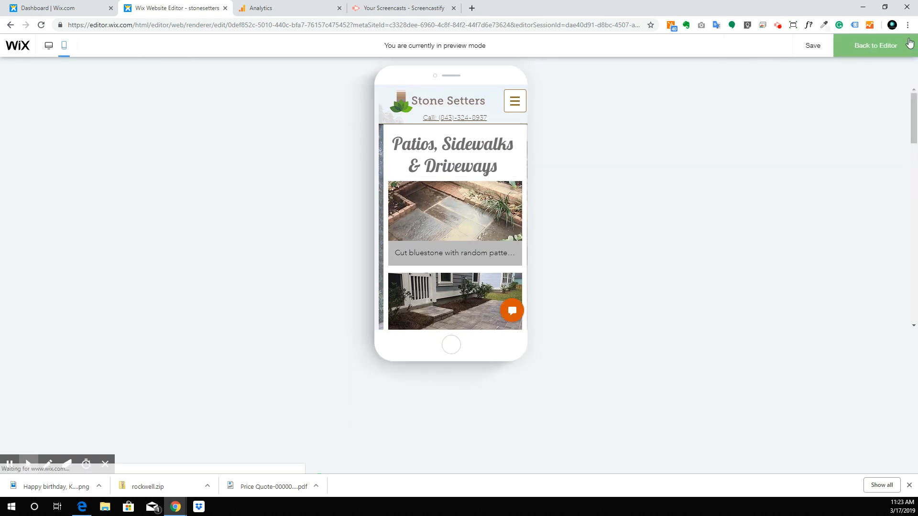
click(454, 230)
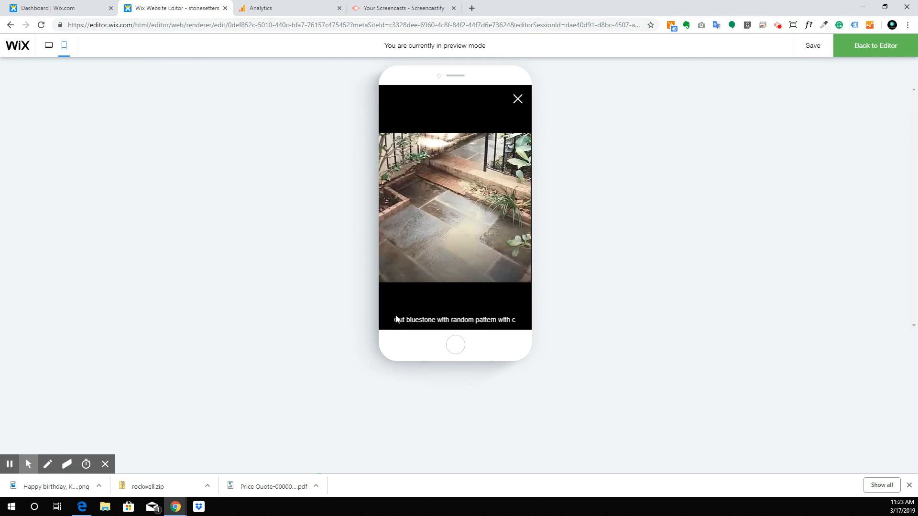
drag(403, 319, 509, 309)
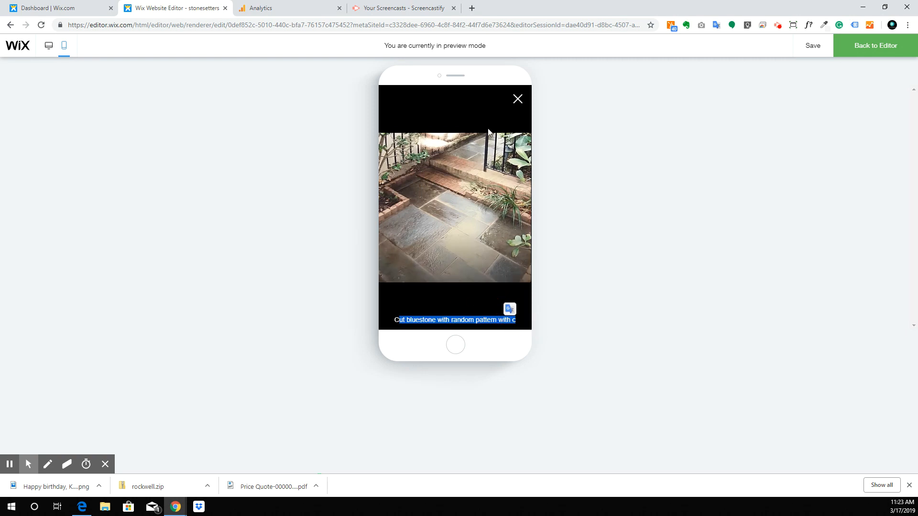
click(524, 100)
scroll(489, 213, down, 5)
scroll(489, 215, down, 5)
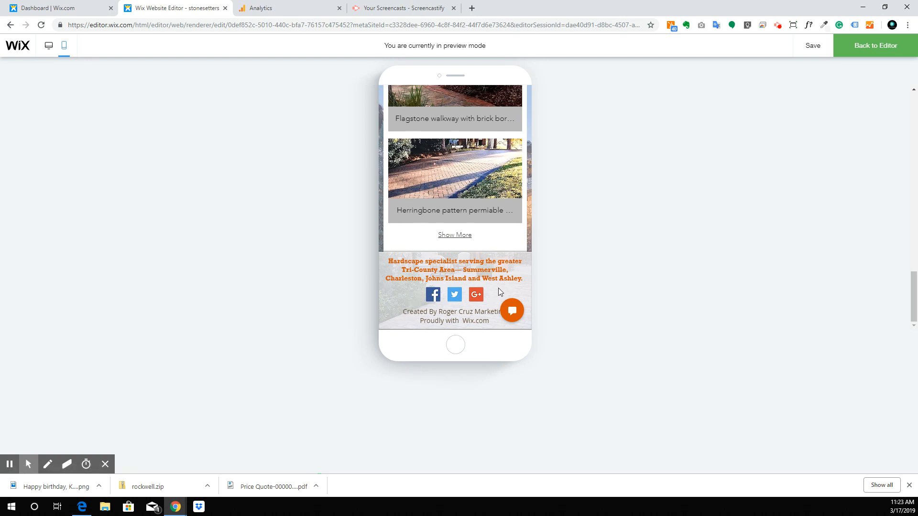
click(877, 44)
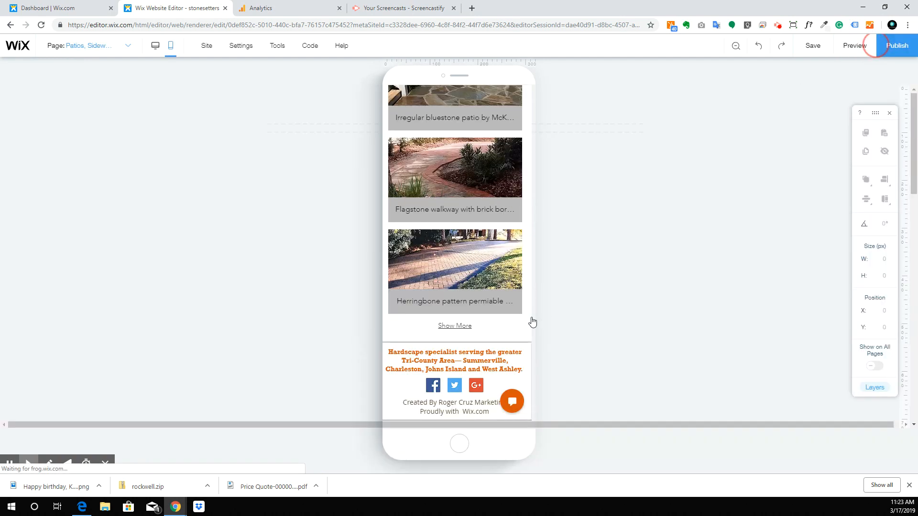
Step: Review the Patios mobile page, select the Stone Setters logo, and open the Page dropdown
scroll(450, 186, up, 16)
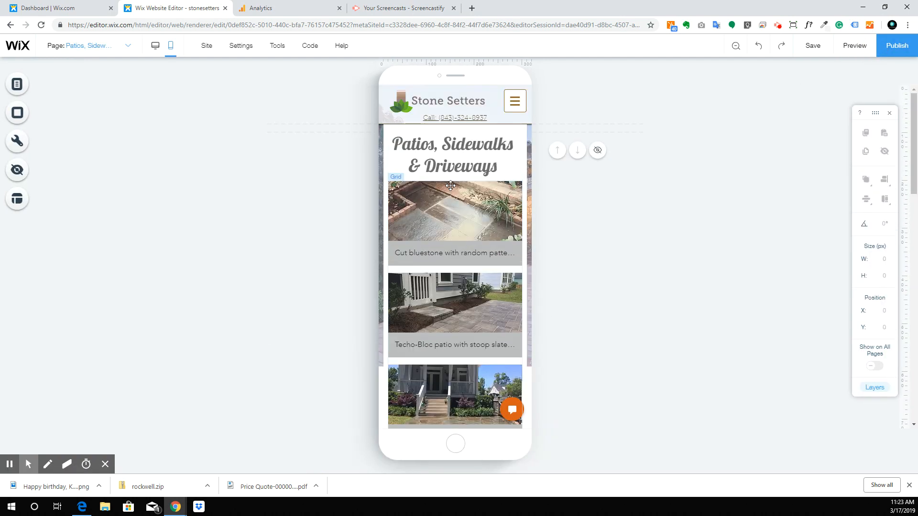
scroll(451, 186, down, 6)
scroll(450, 186, down, 6)
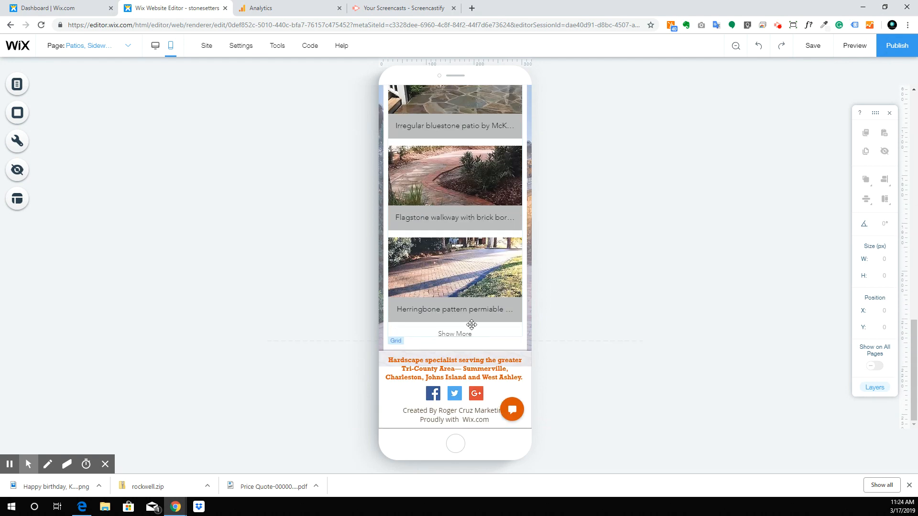
scroll(472, 325, up, 12)
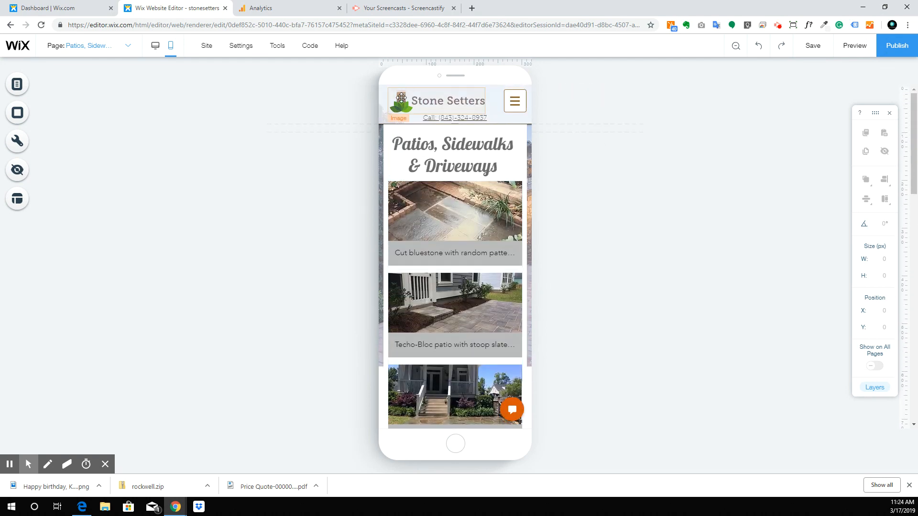
click(401, 98)
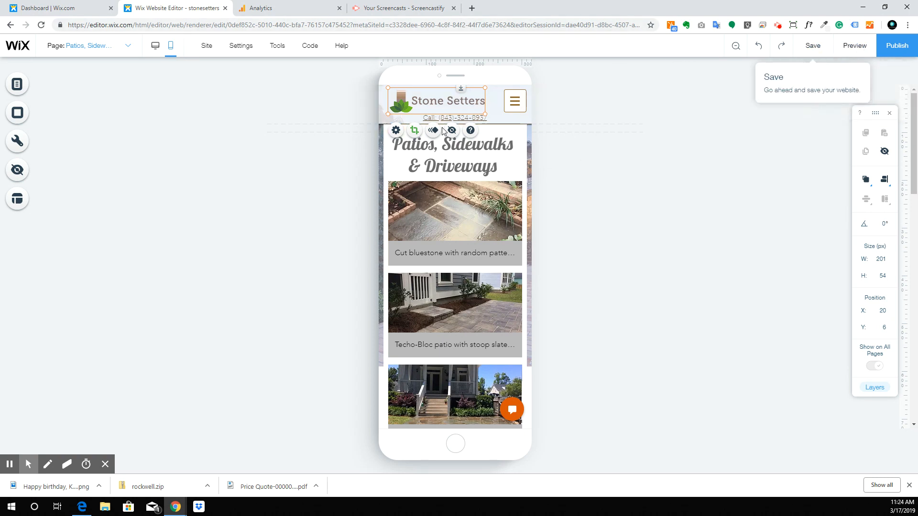
click(97, 46)
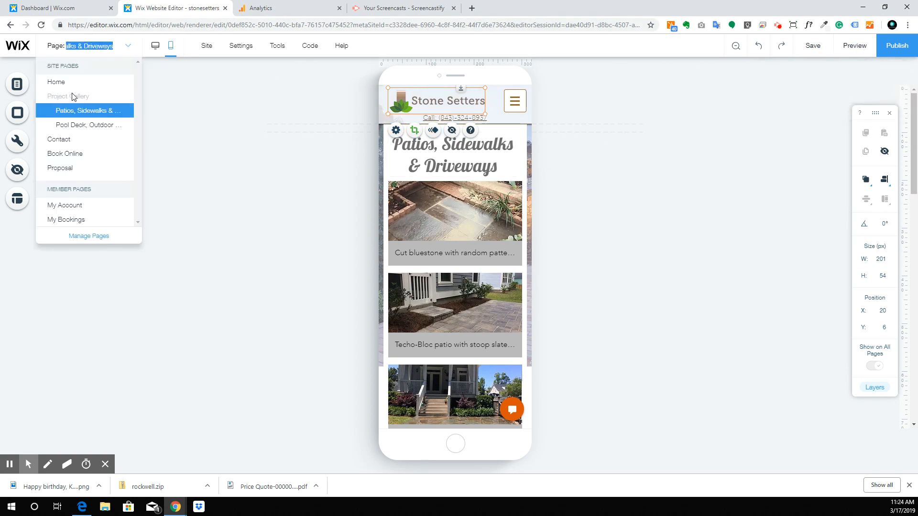
Step: Switch to the Home page, scroll through its mobile layout, then change to desktop view
click(75, 86)
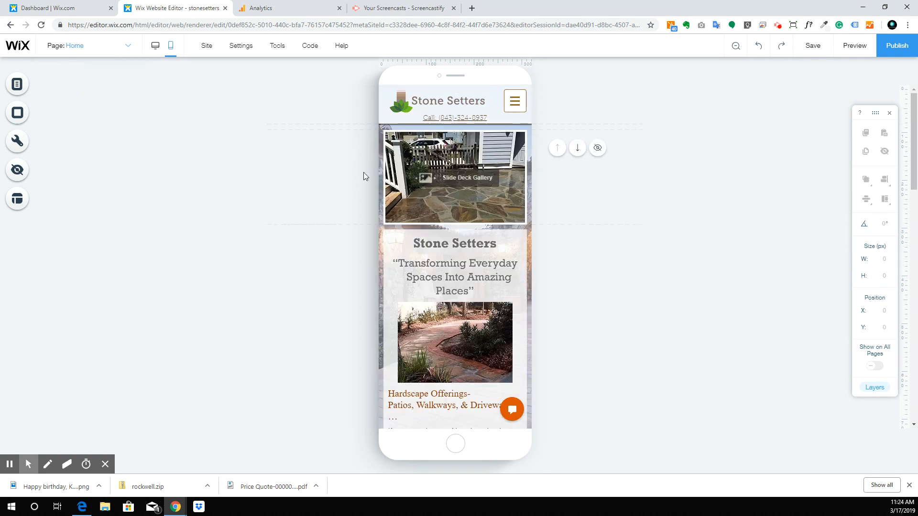
click(409, 107)
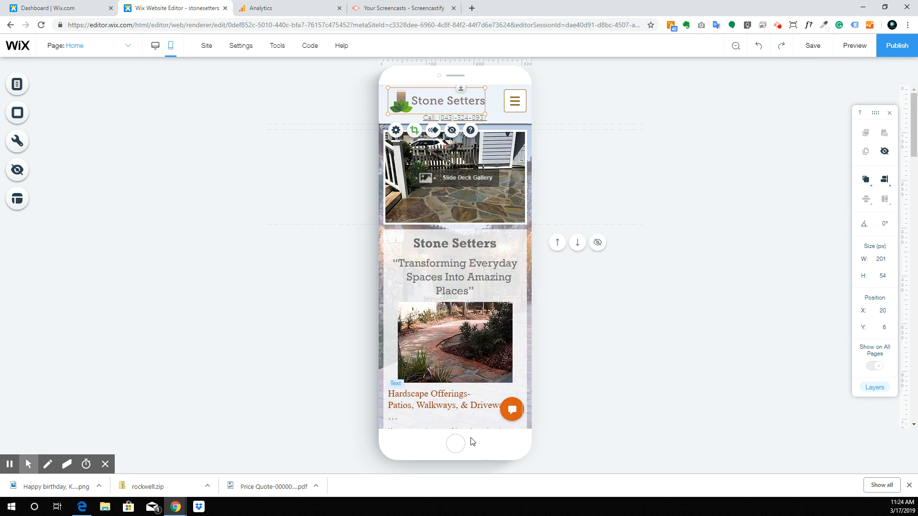
scroll(435, 218, down, 3)
scroll(434, 218, down, 5)
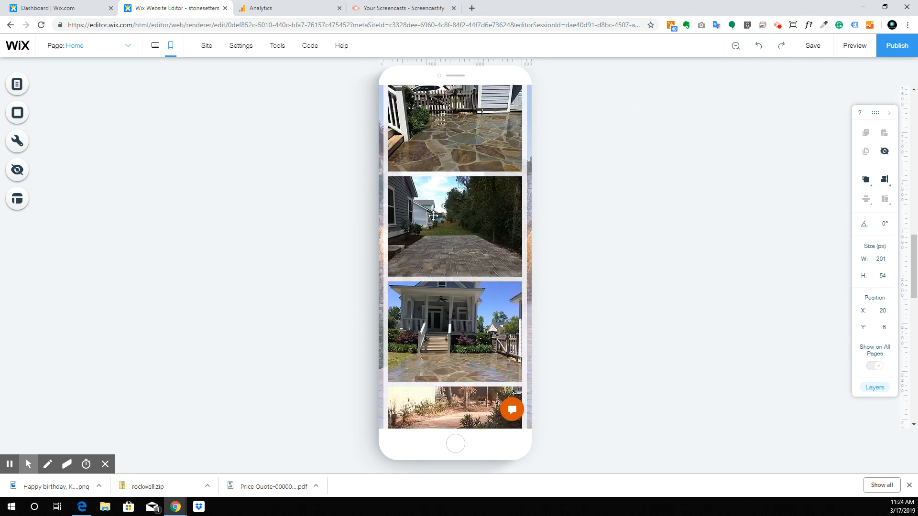
scroll(435, 218, up, 7)
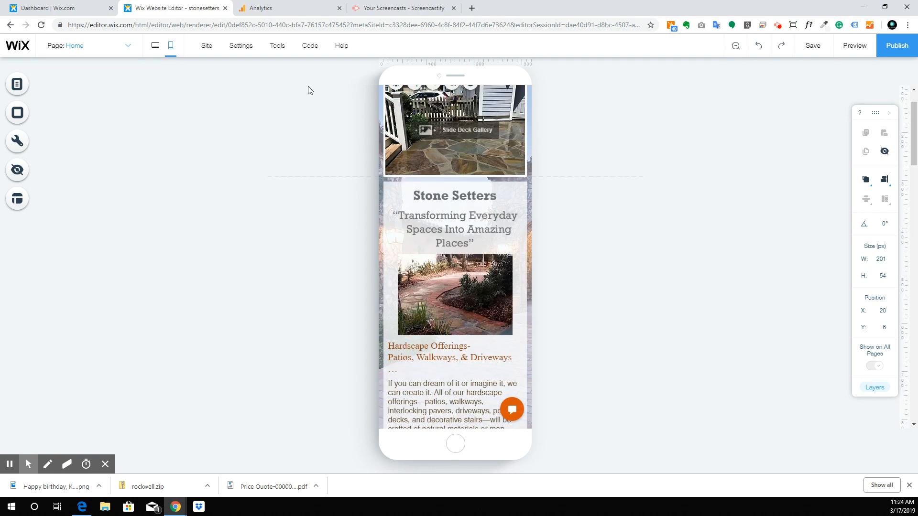
scroll(420, 184, up, 1)
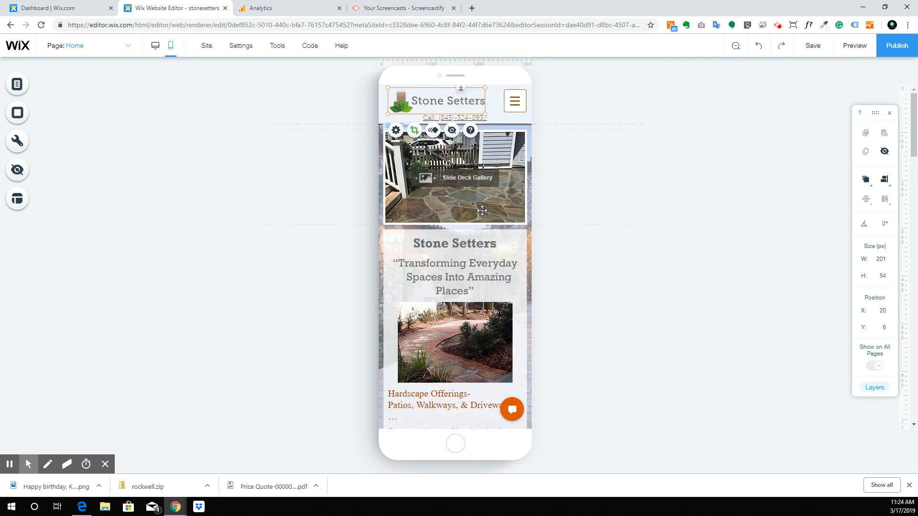
scroll(467, 193, down, 10)
scroll(466, 193, down, 15)
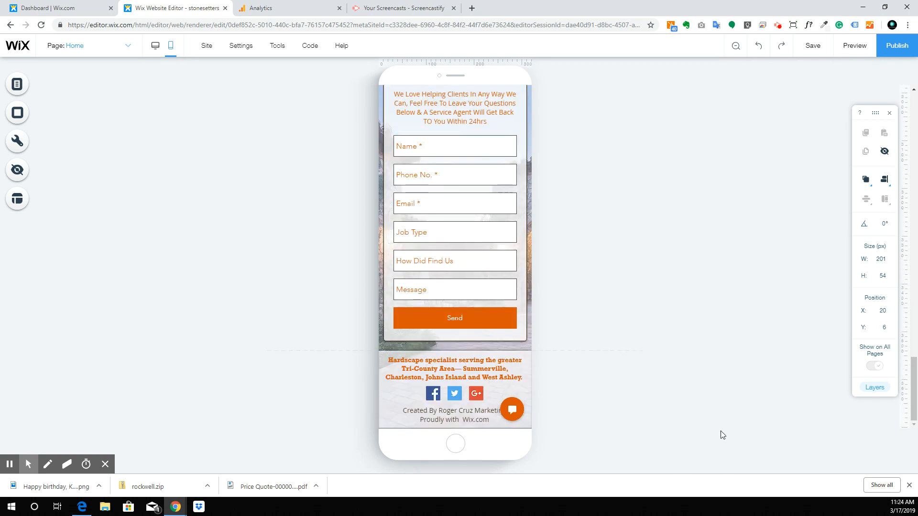
scroll(417, 225, up, 10)
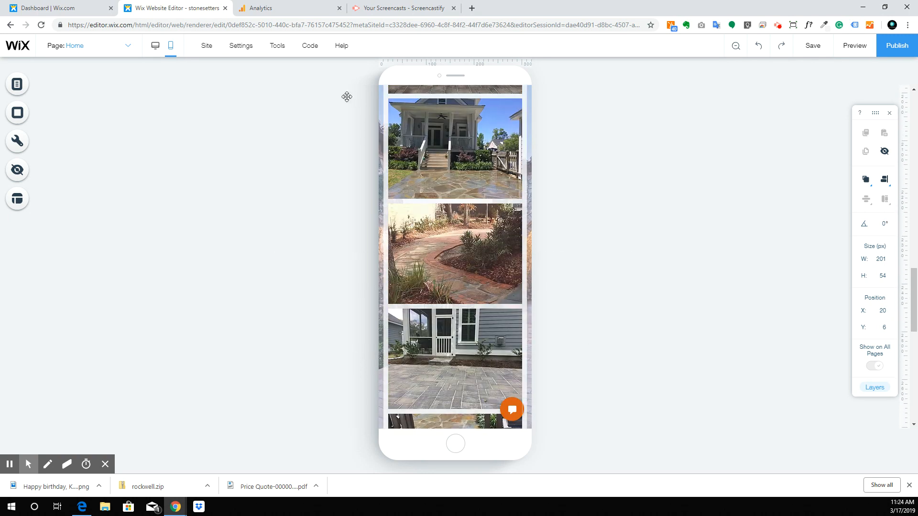
click(158, 50)
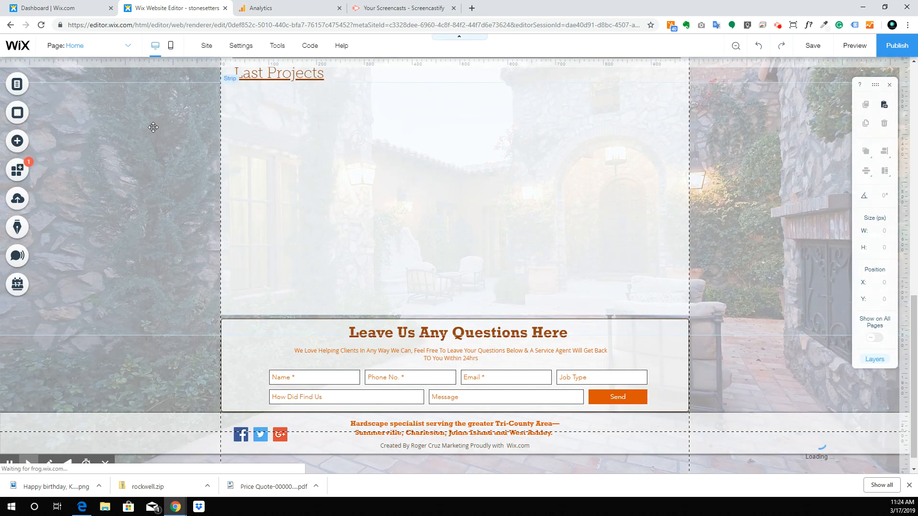
Step: Narrow the header navigation menu to 389 px wide, then return to mobile view
click(243, 358)
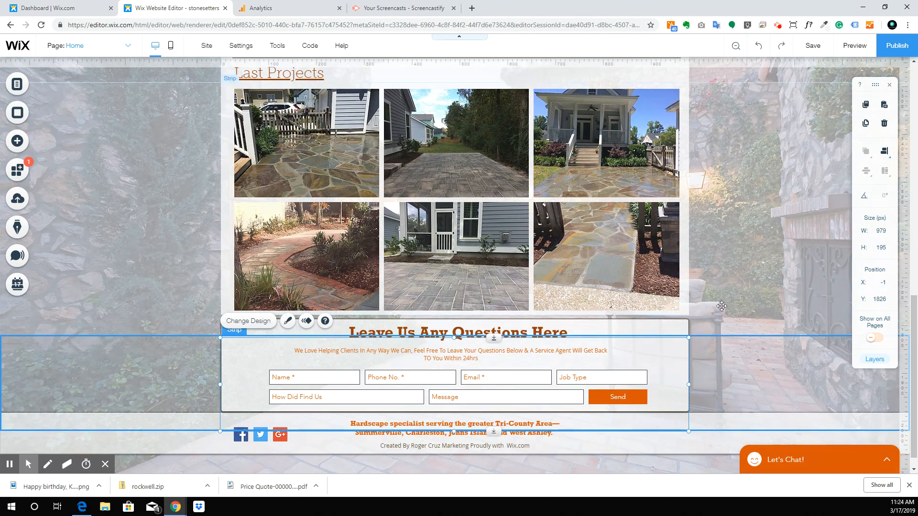
scroll(722, 305, up, 15)
scroll(722, 305, down, 15)
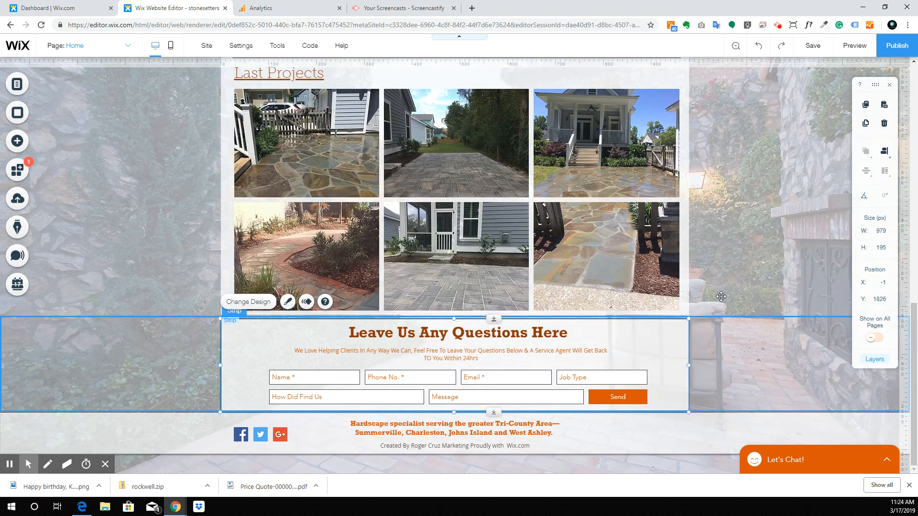
scroll(721, 297, up, 15)
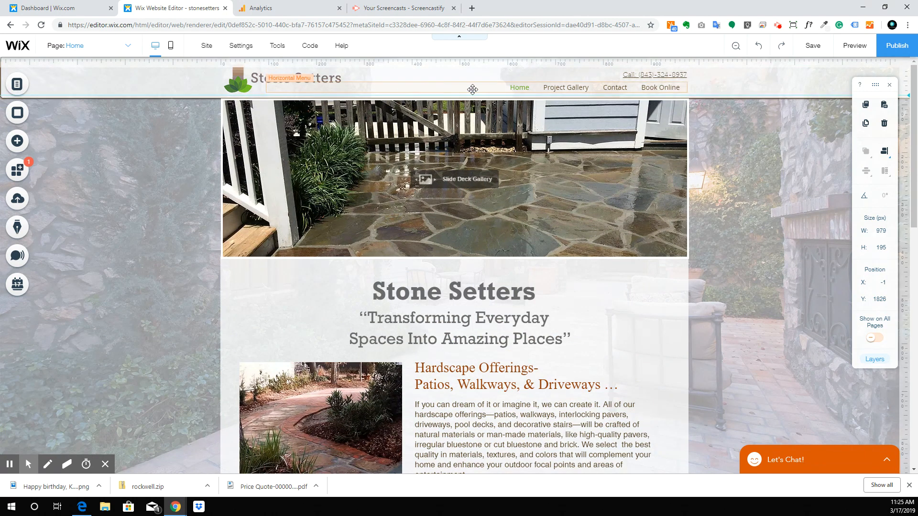
click(284, 87)
drag(266, 87, 493, 91)
click(441, 86)
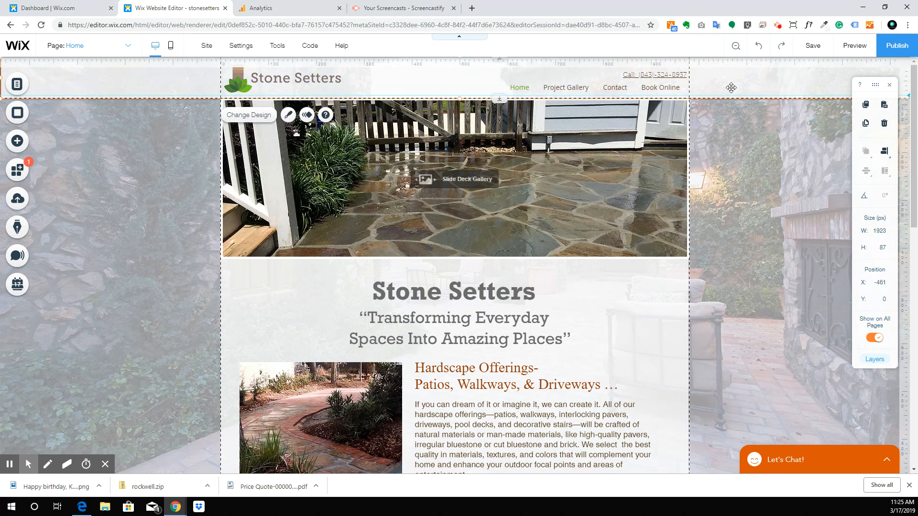
click(555, 88)
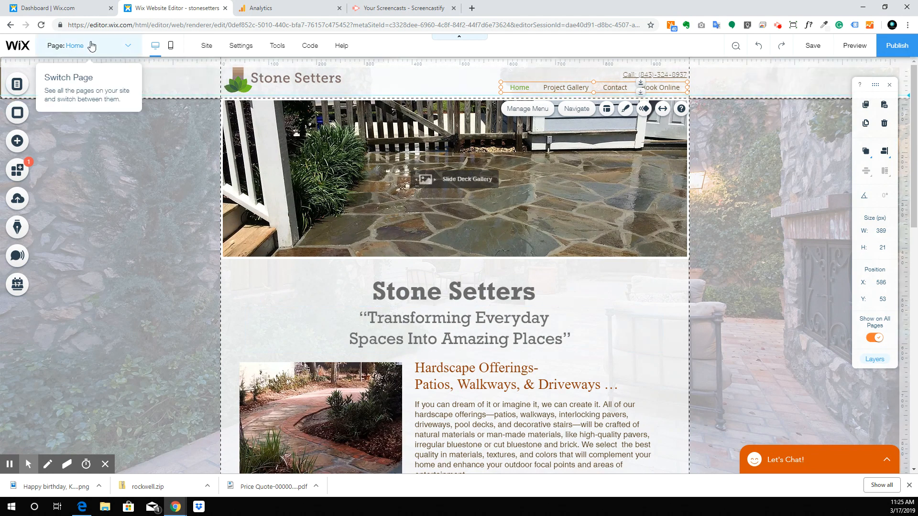
scroll(392, 257, down, 14)
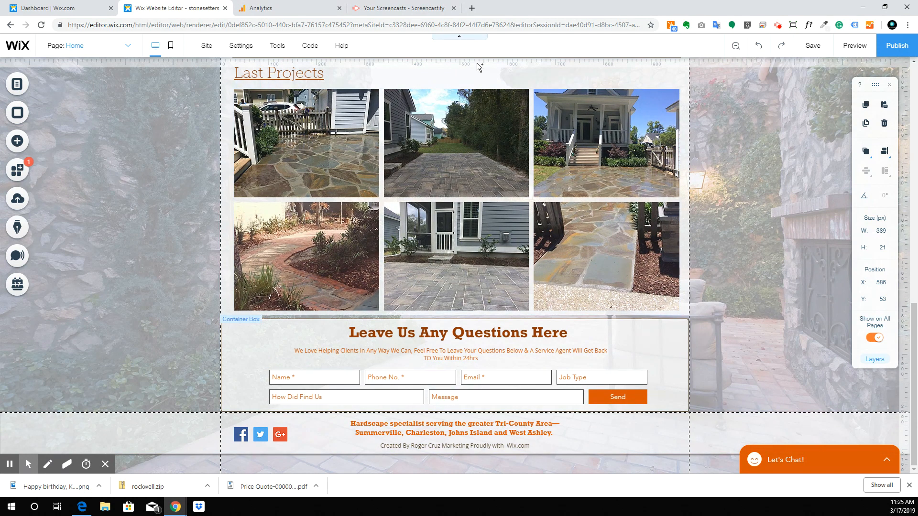
click(167, 48)
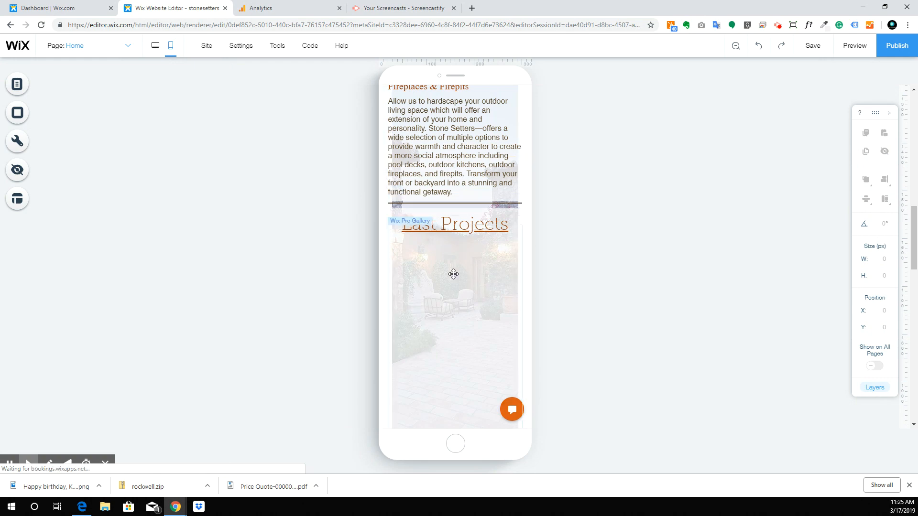
Step: Nudge the pool deck image slightly right in the mobile Home layout
scroll(459, 263, down, 4)
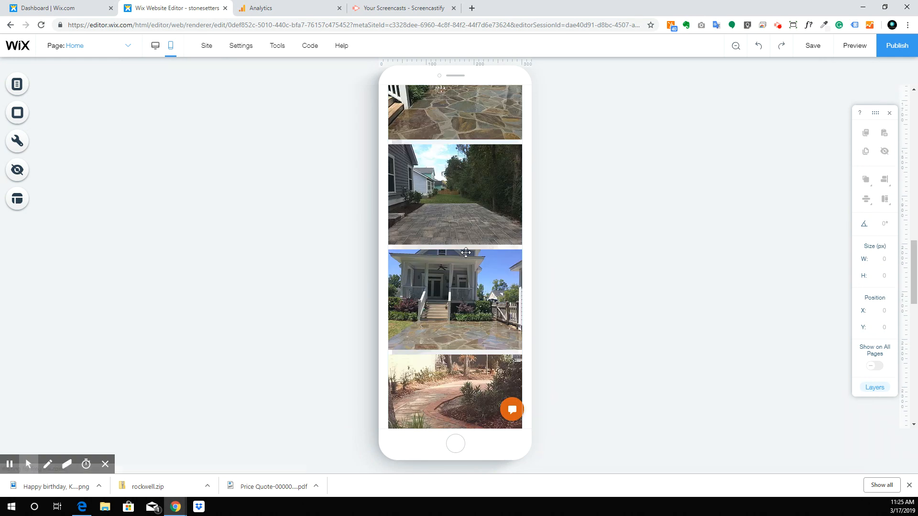
scroll(466, 253, down, 8)
scroll(466, 253, up, 5)
scroll(466, 252, up, 10)
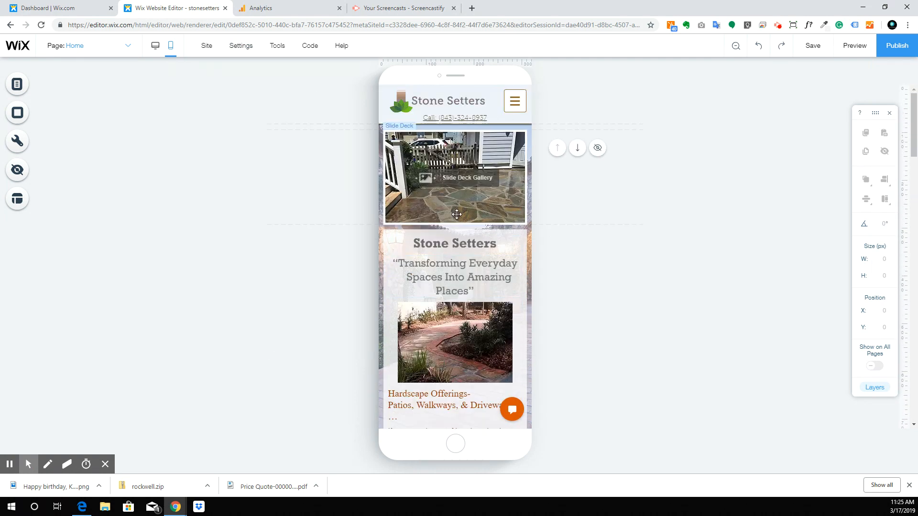
scroll(466, 248, down, 7)
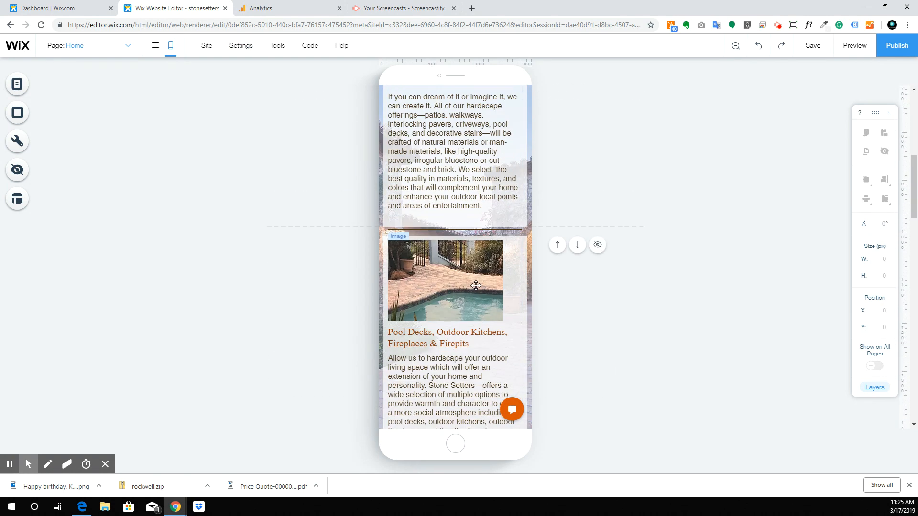
drag(475, 286, 483, 288)
scroll(448, 386, down, 5)
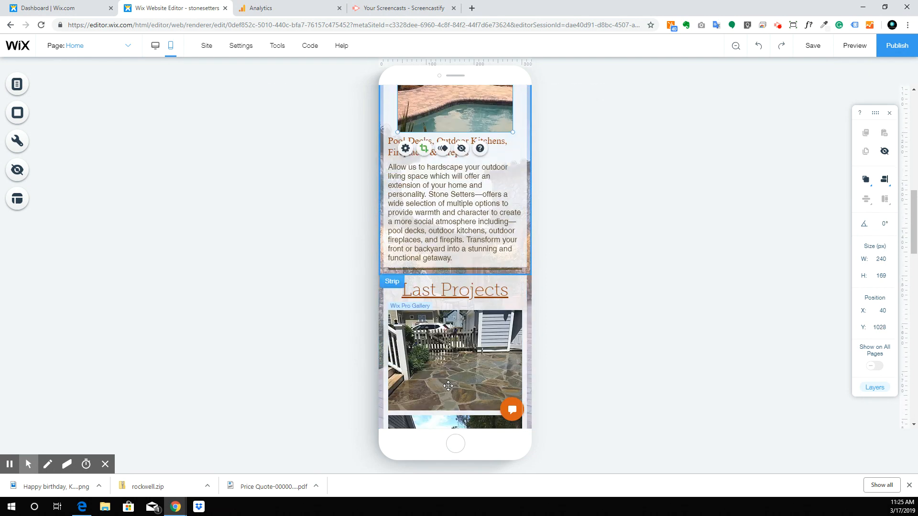
scroll(459, 354, down, 5)
scroll(460, 356, up, 8)
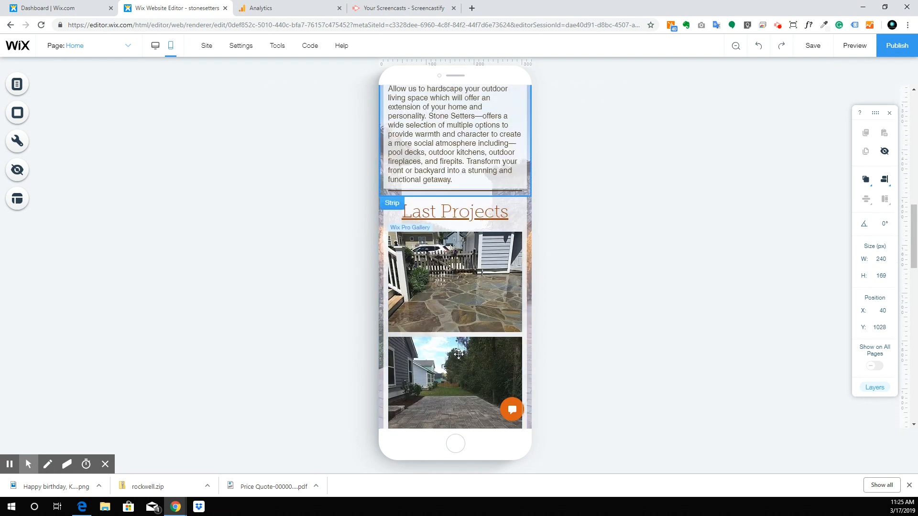
scroll(459, 358, up, 10)
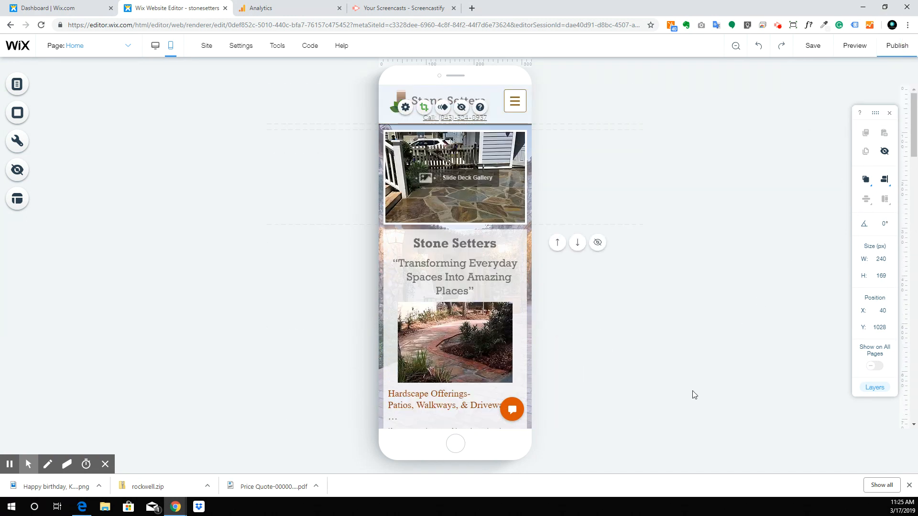
Step: Reselect the Home page from the Menus & Pages panel and return to desktop view
click(71, 46)
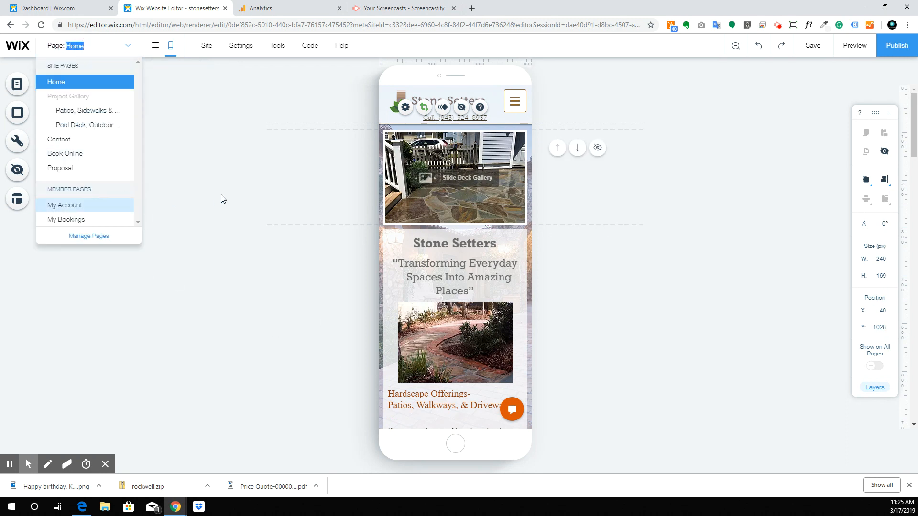
click(84, 42)
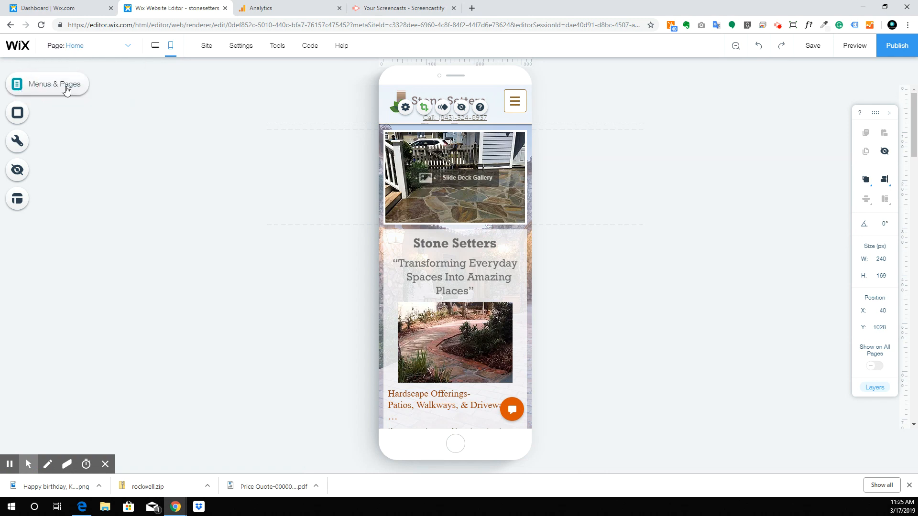
click(66, 89)
click(174, 120)
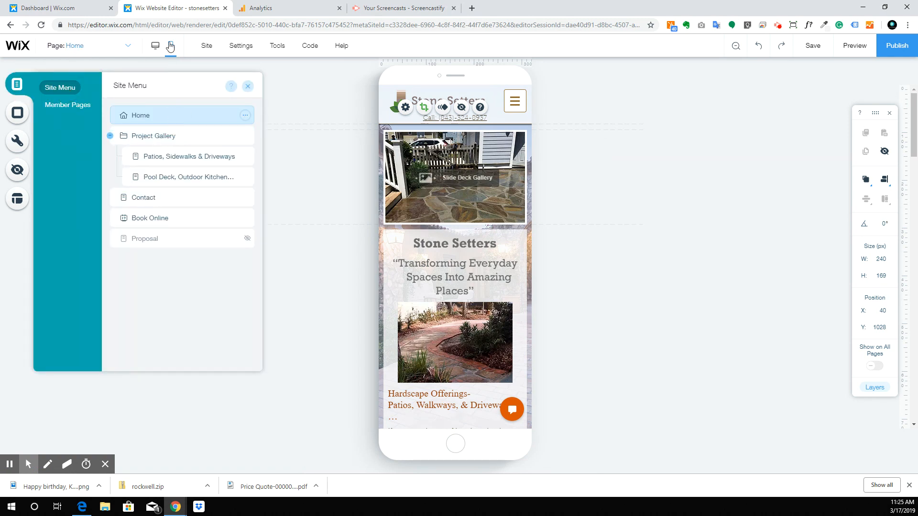
click(155, 45)
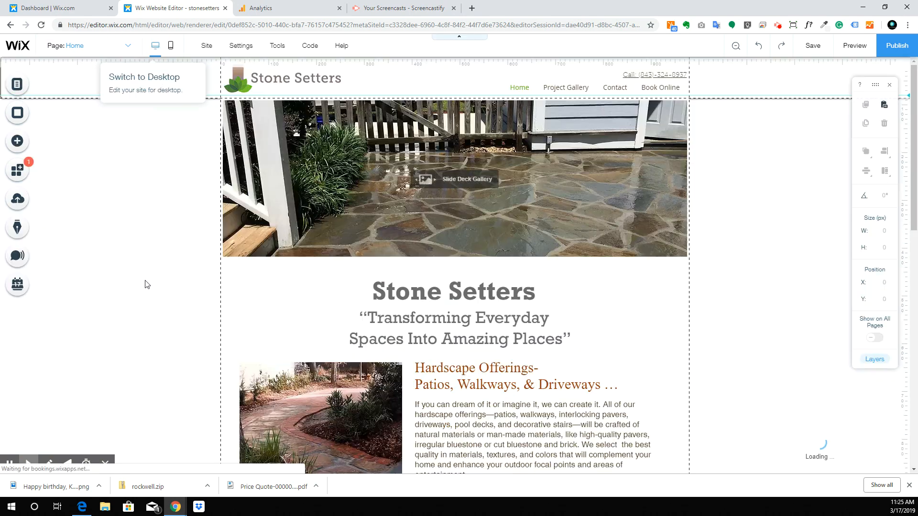
Step: Show the Add panel's Box category with saved, themed and container box styles
scroll(383, 295, down, 6)
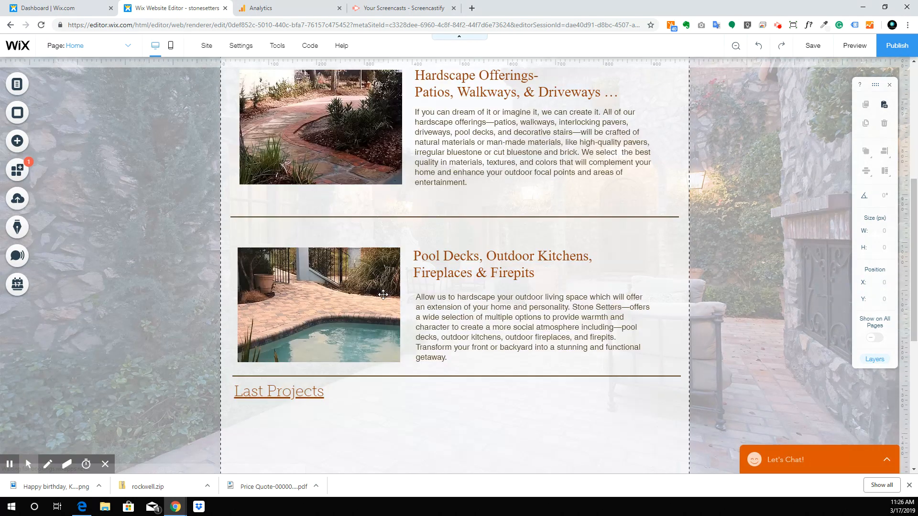
scroll(383, 295, down, 7)
click(400, 157)
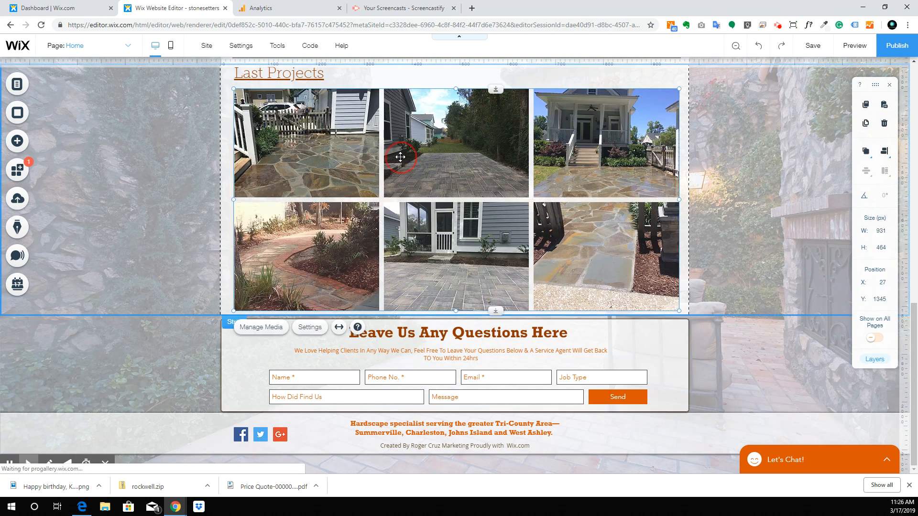
scroll(257, 171, up, 4)
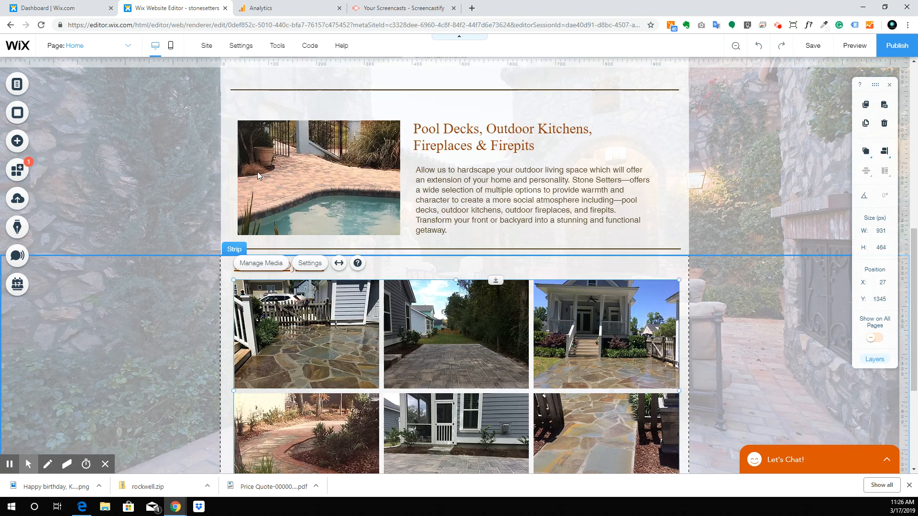
click(17, 83)
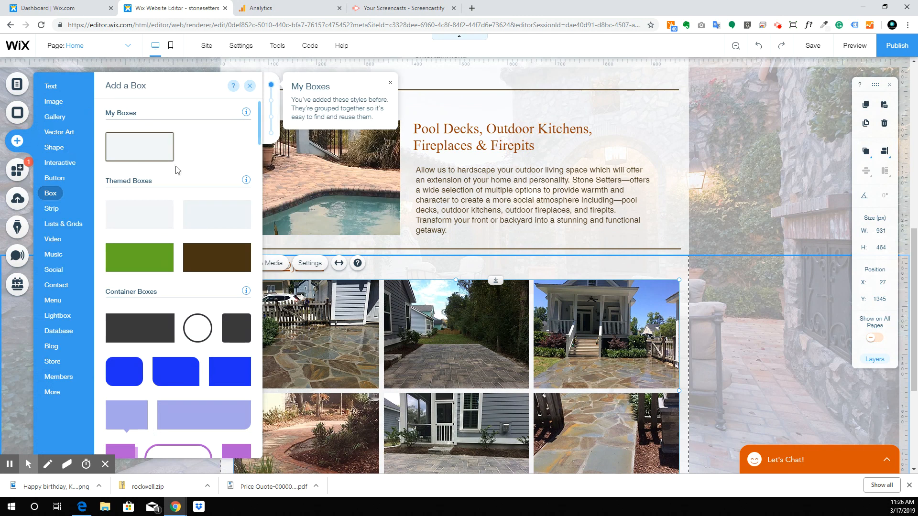
Step: Open the site's uploaded files library from Image and select the bluestone walkway PDF
click(54, 101)
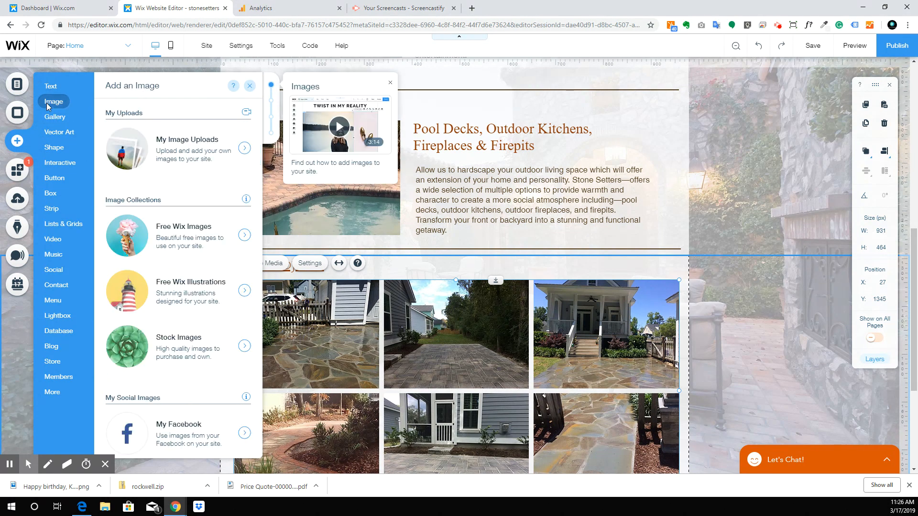
click(161, 148)
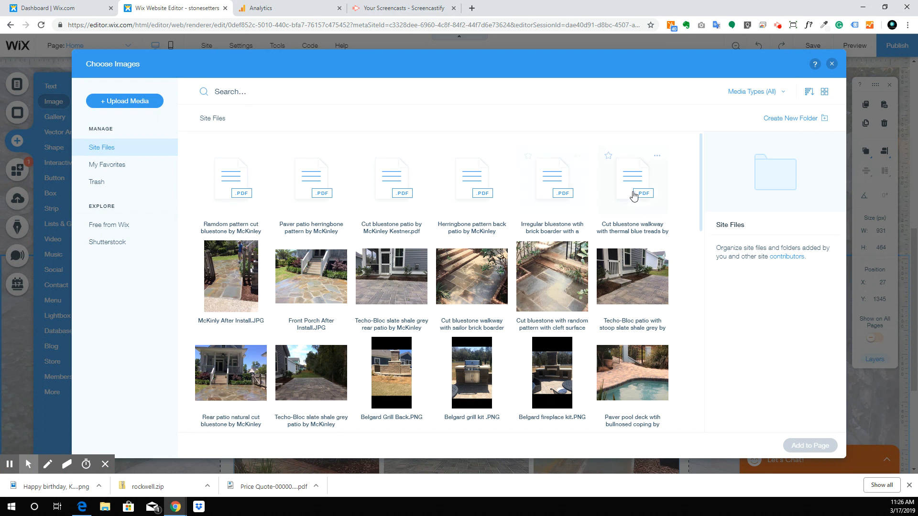
drag(694, 182, 237, 201)
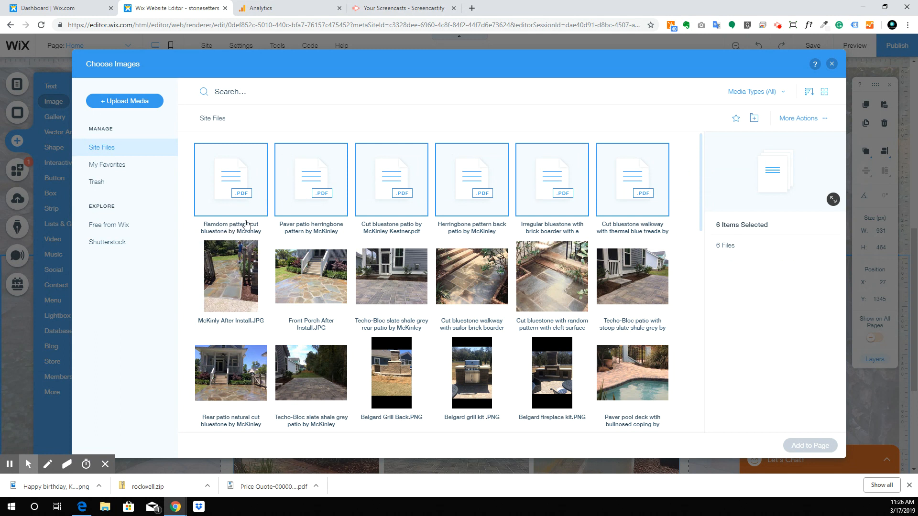
click(634, 177)
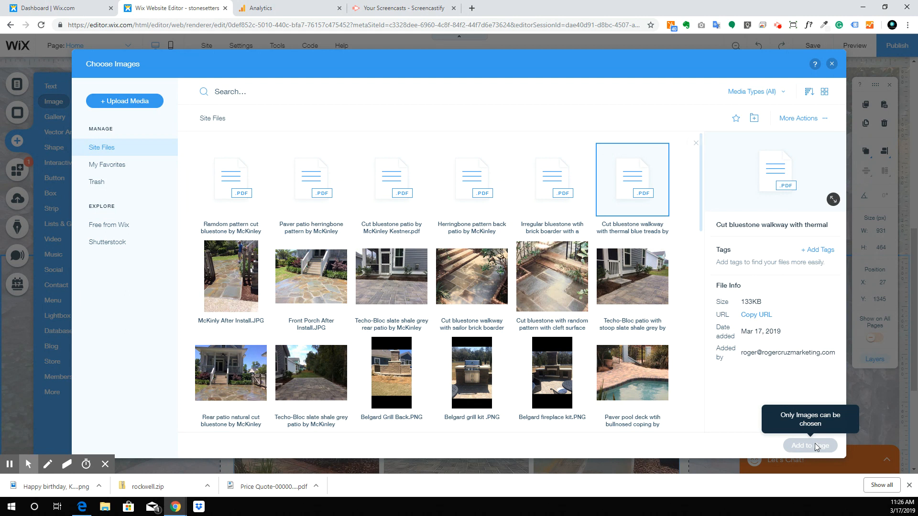
click(635, 202)
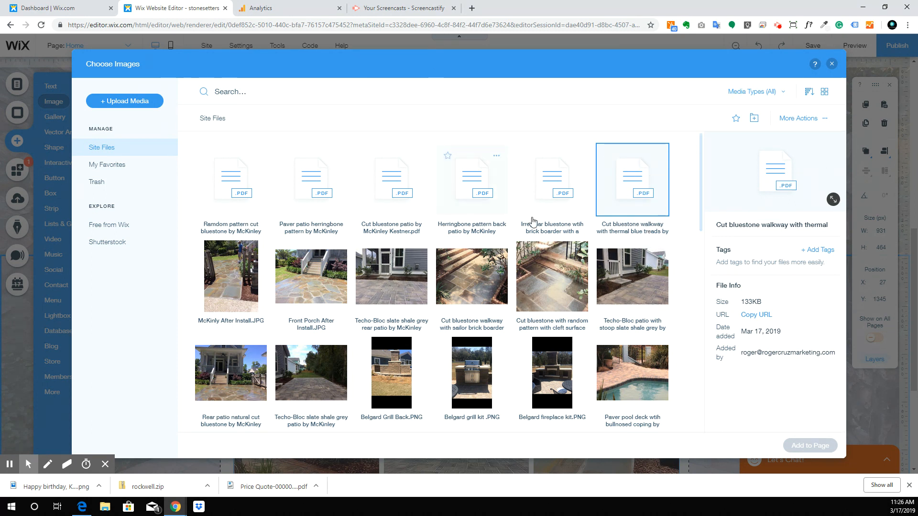
Step: Review file details of the bluestone, herringbone and paver patio project PDFs
click(564, 185)
click(495, 184)
click(396, 164)
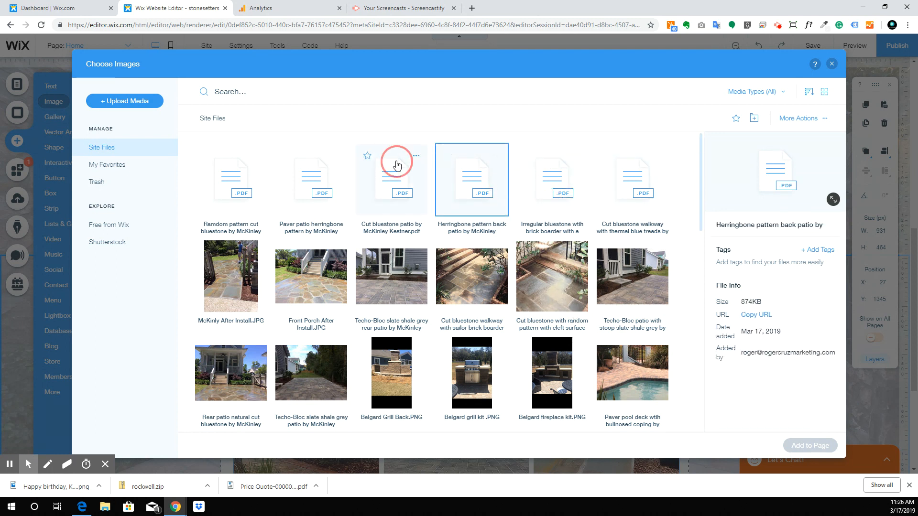
click(299, 173)
click(225, 170)
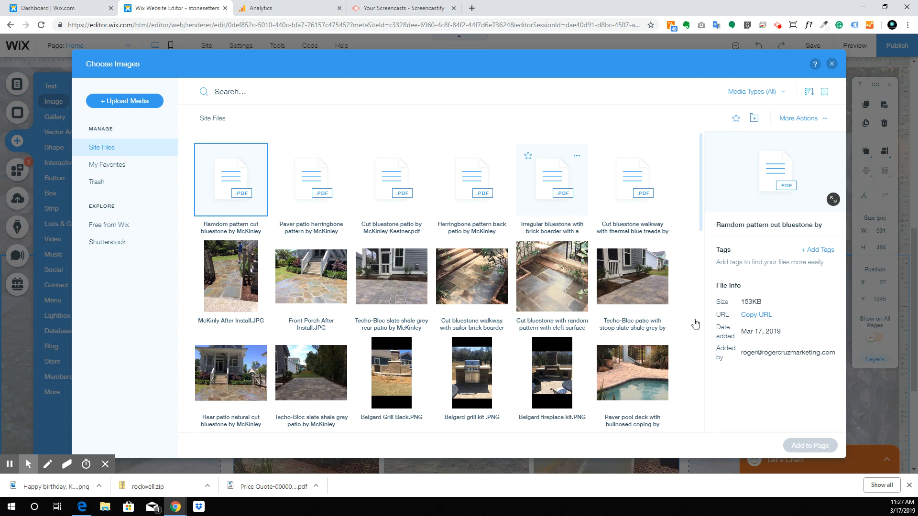
click(325, 187)
click(383, 190)
click(479, 179)
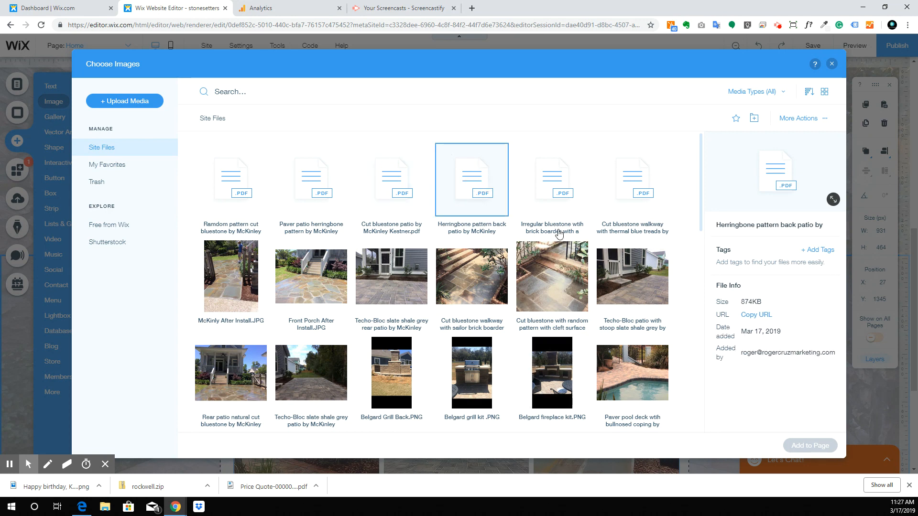
Step: Close the media library and Add panel, then select the Home page's header menu
click(831, 64)
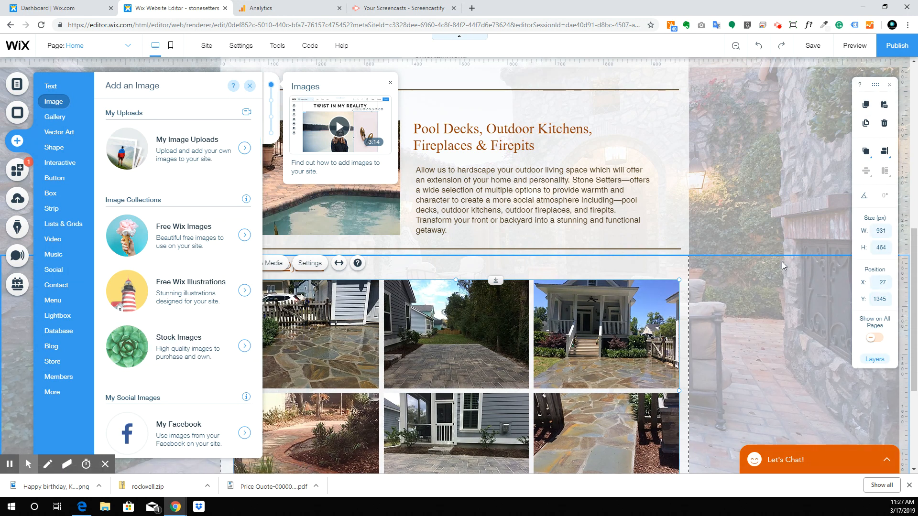
click(782, 262)
scroll(725, 370, up, 8)
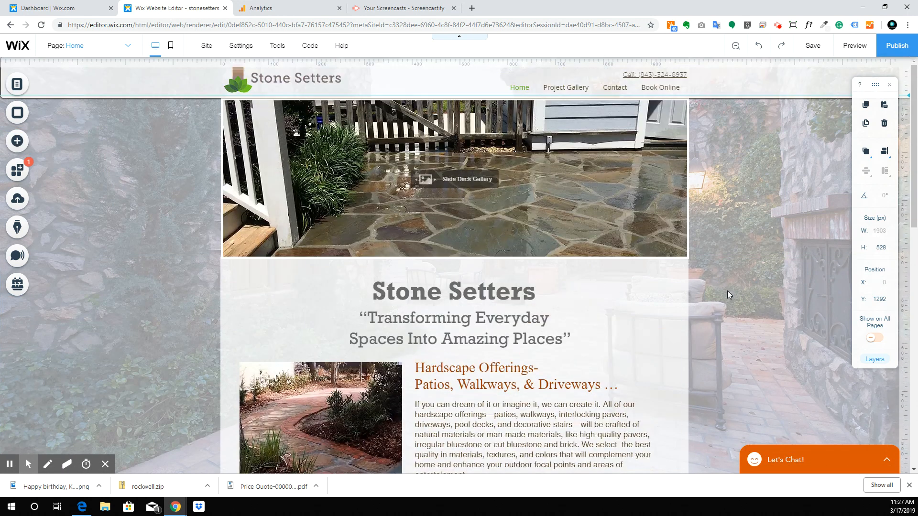
click(654, 91)
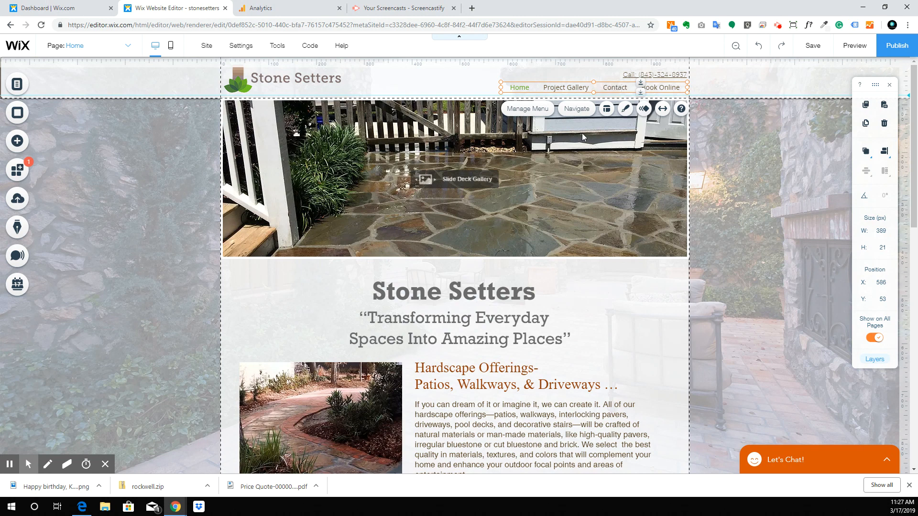
Step: Move Book Online above Contact in the site pages list and switch to the Contact page
click(17, 84)
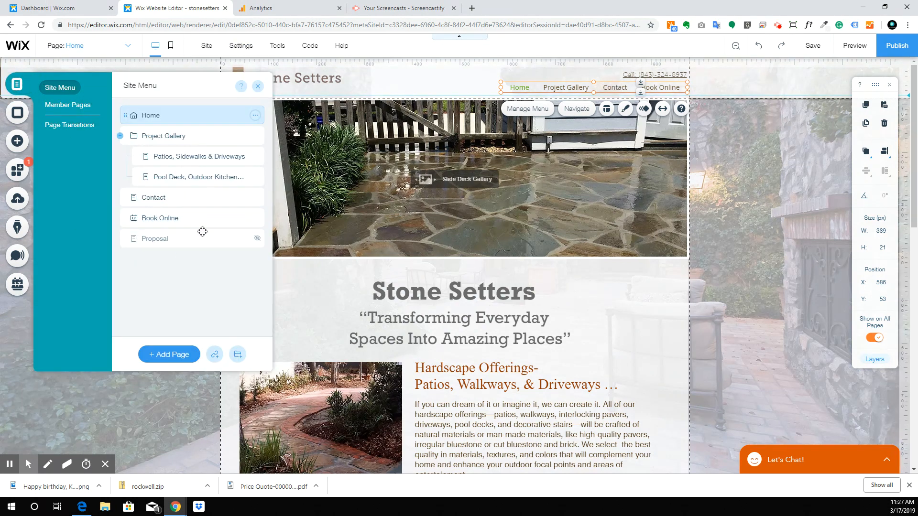
drag(193, 219, 194, 194)
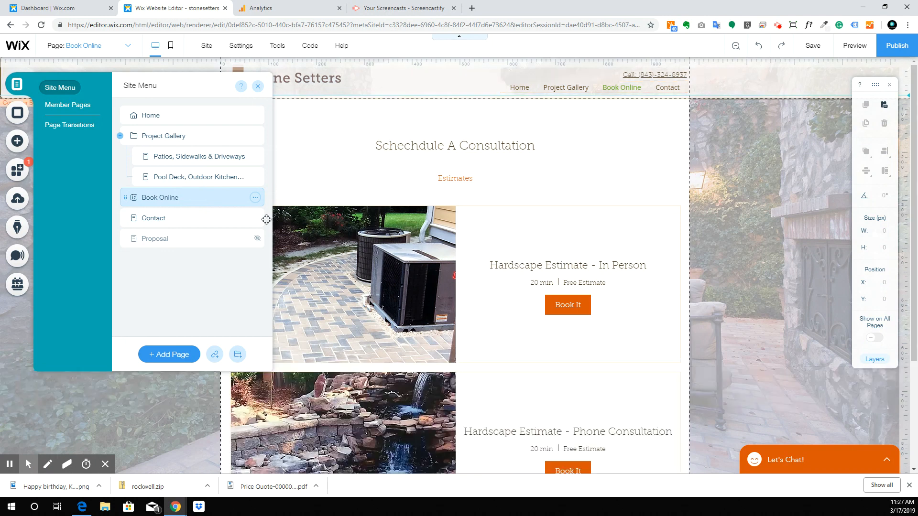
click(187, 217)
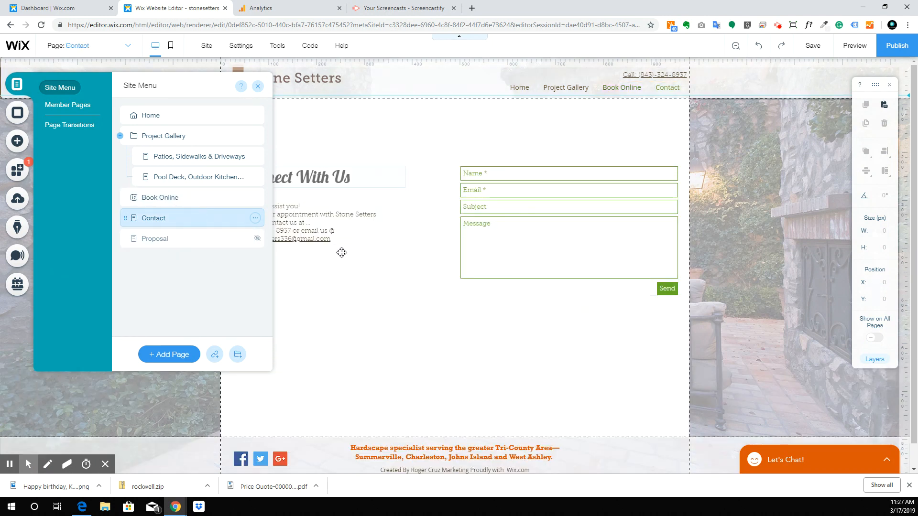
click(320, 113)
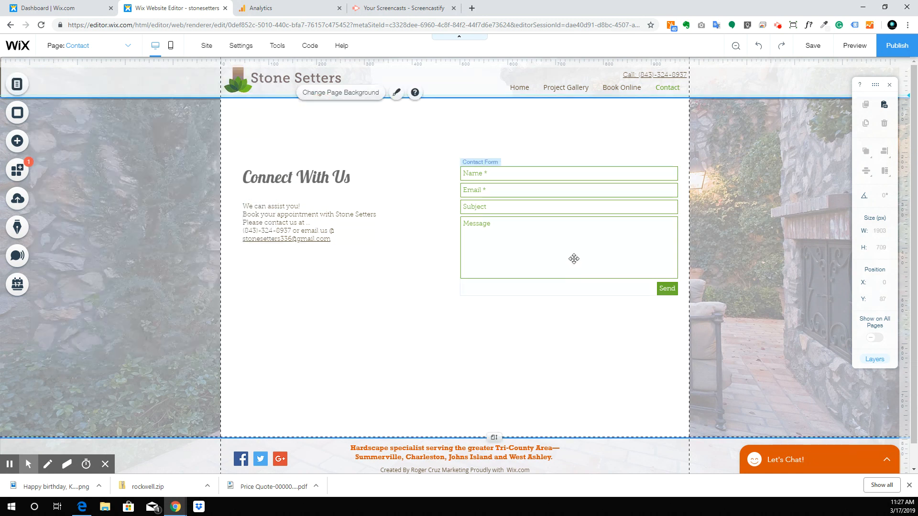
Step: Shift the contact form, Connect With Us heading and contact details text higher on the page
drag(543, 215, 533, 181)
drag(304, 172, 309, 143)
drag(305, 223, 306, 203)
click(365, 314)
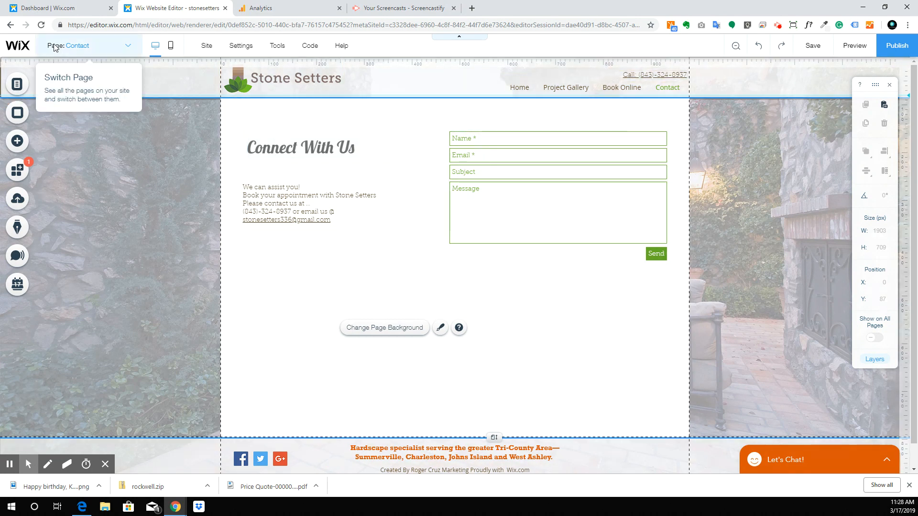
Step: Switch to the Home page, select the Last Projects gallery, and scroll back to the top
click(124, 48)
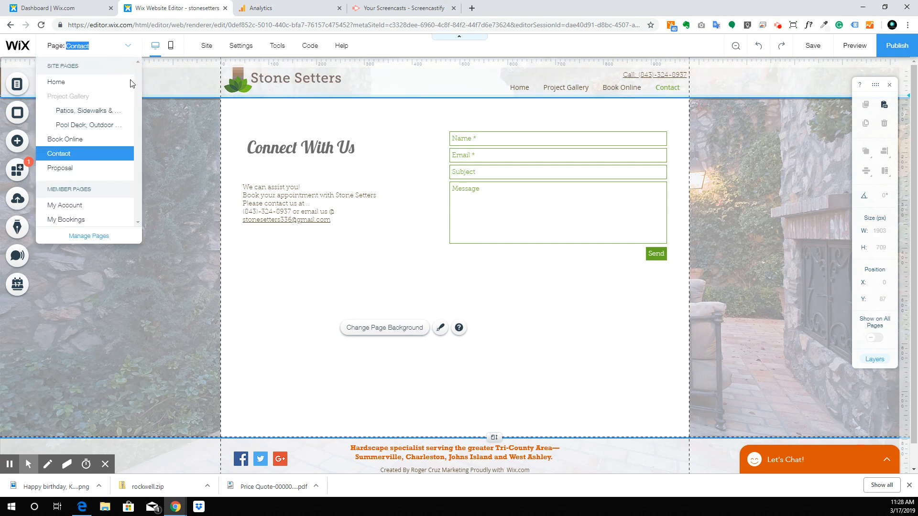
click(95, 83)
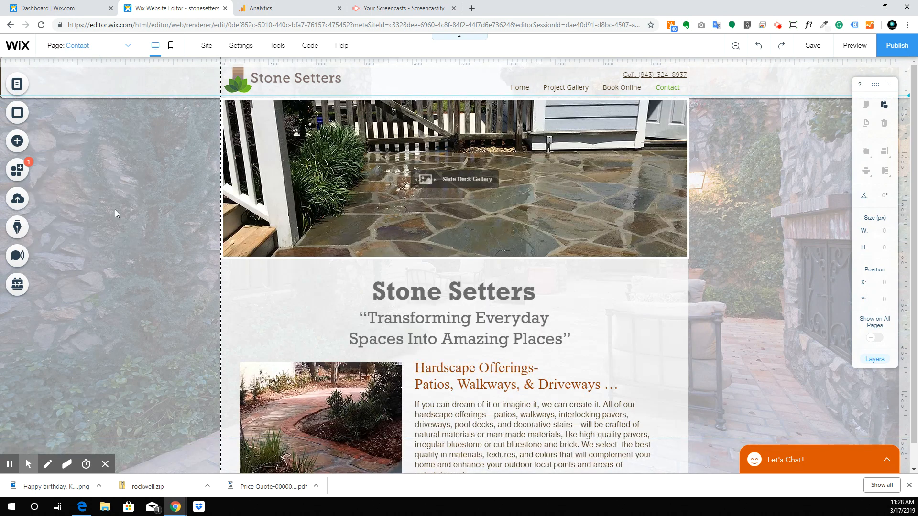
scroll(466, 232, down, 10)
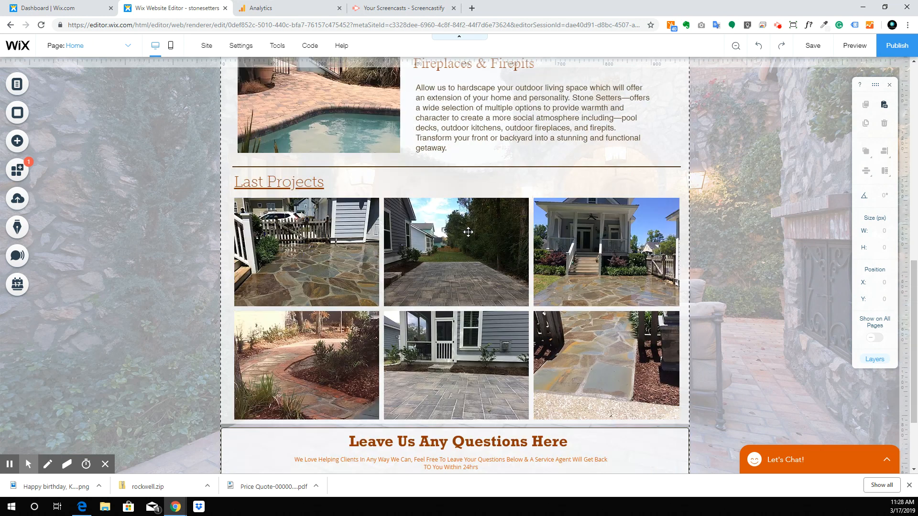
scroll(468, 232, down, 2)
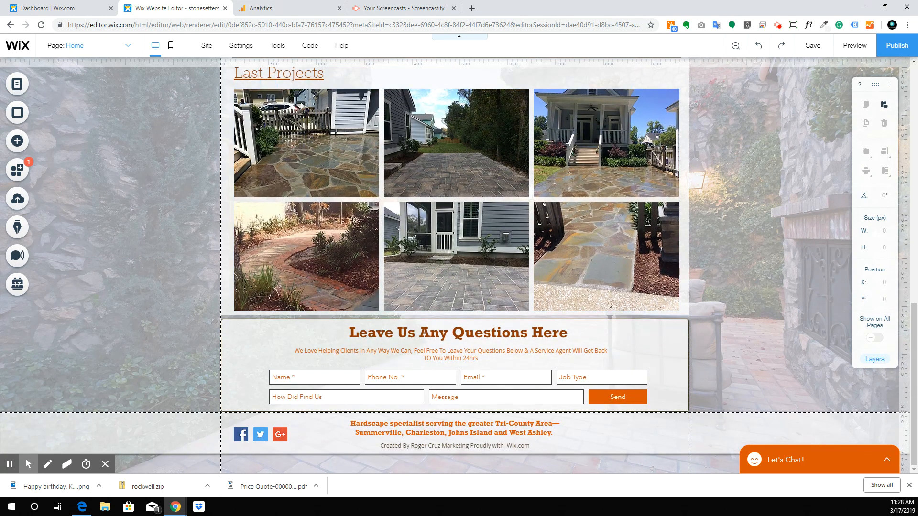
scroll(198, 276, up, 6)
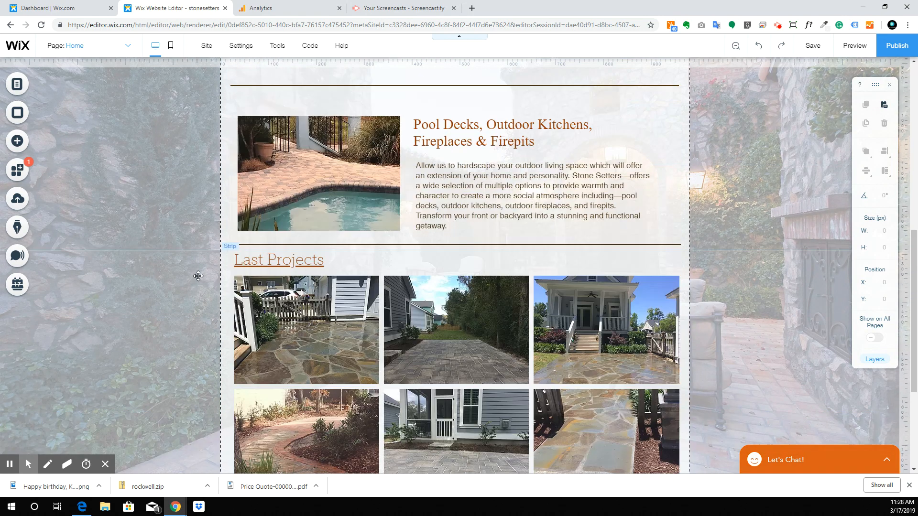
scroll(198, 276, down, 4)
scroll(198, 276, down, 1)
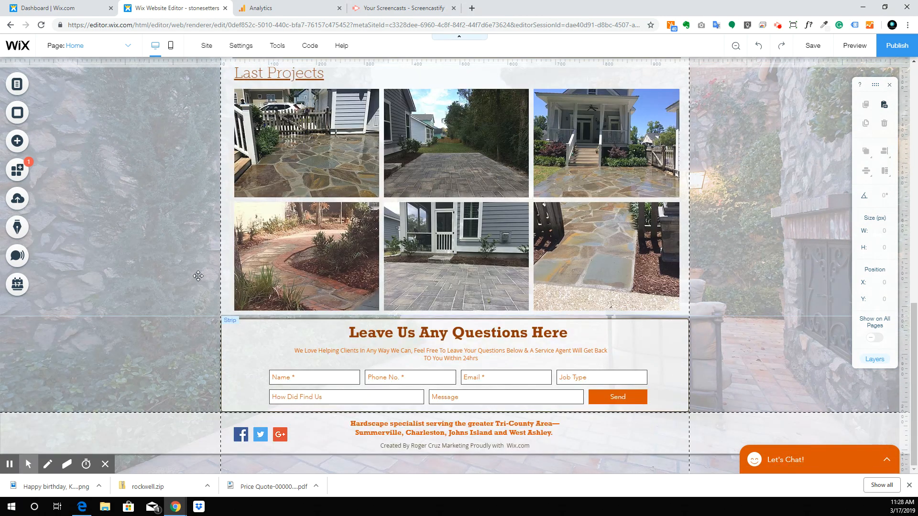
click(352, 260)
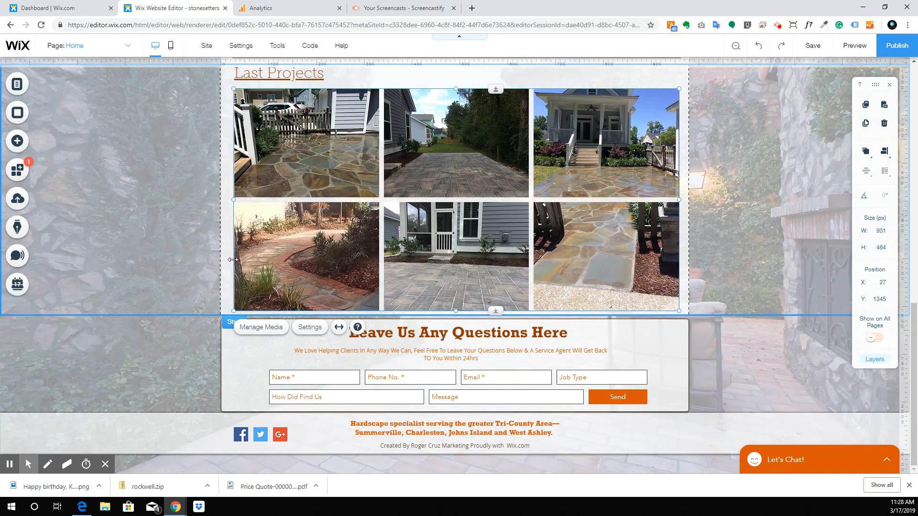
scroll(155, 224, up, 1)
scroll(156, 224, up, 12)
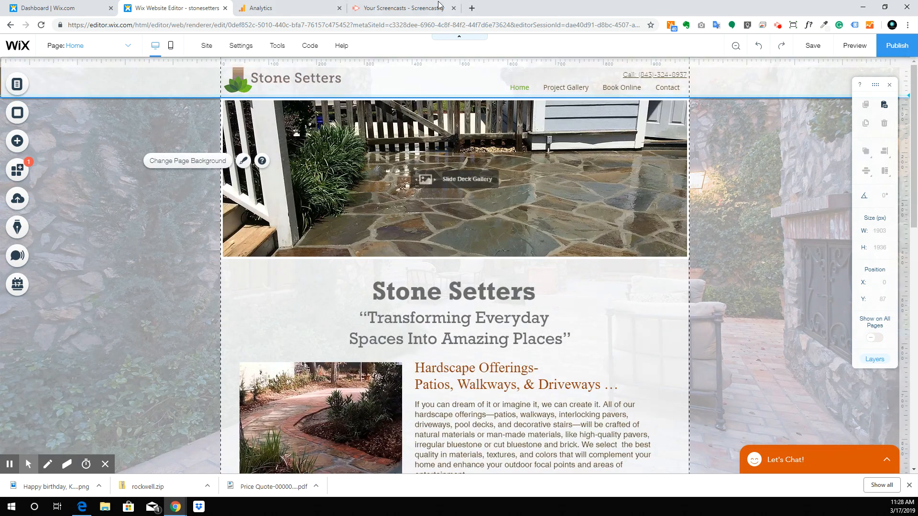
Step: Load DocuSign in a new browser tab and log in to the account
key(ctrl+t)
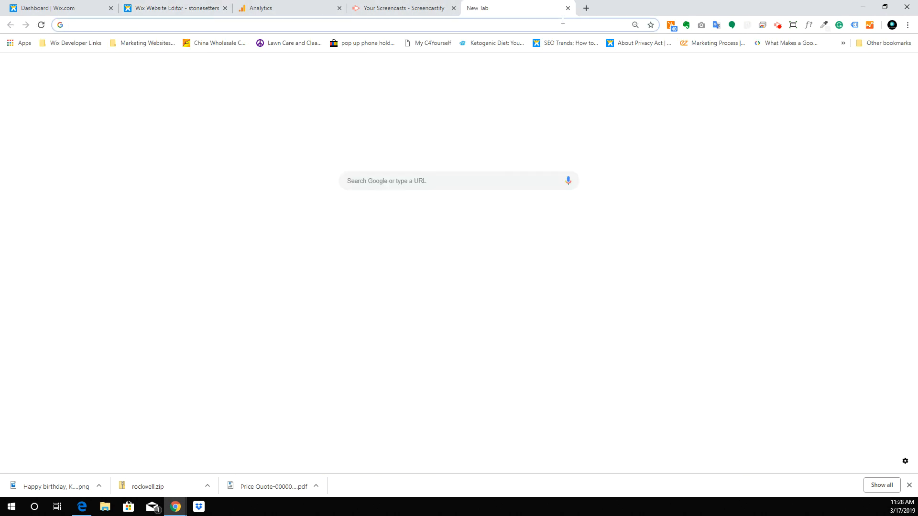
text(docusi)
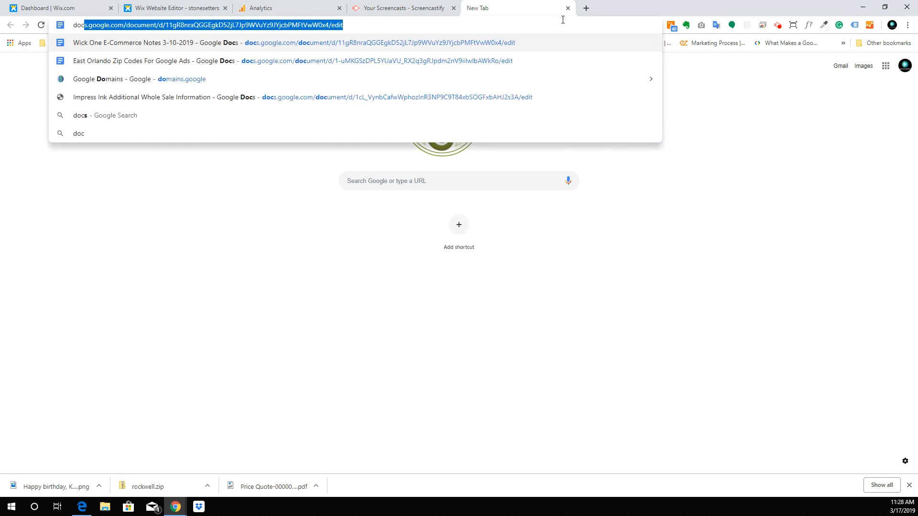
key(Down)
key(Down)
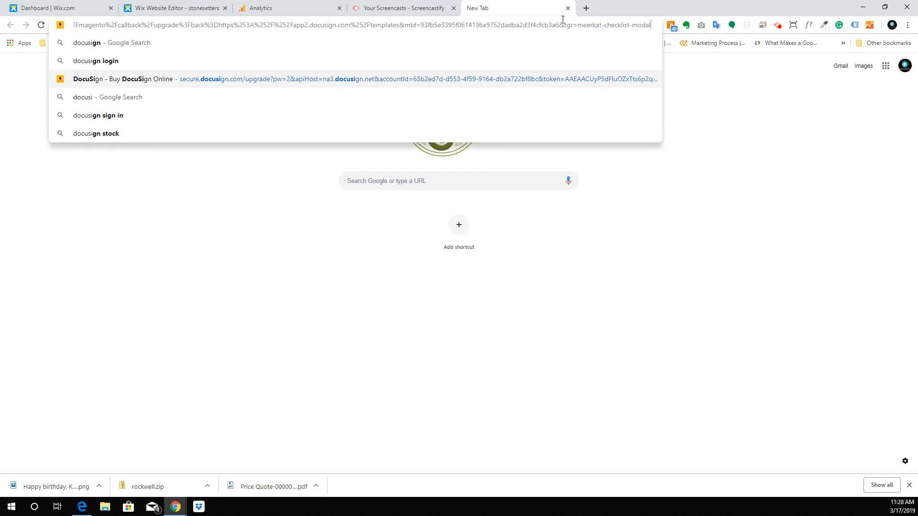
key(Return)
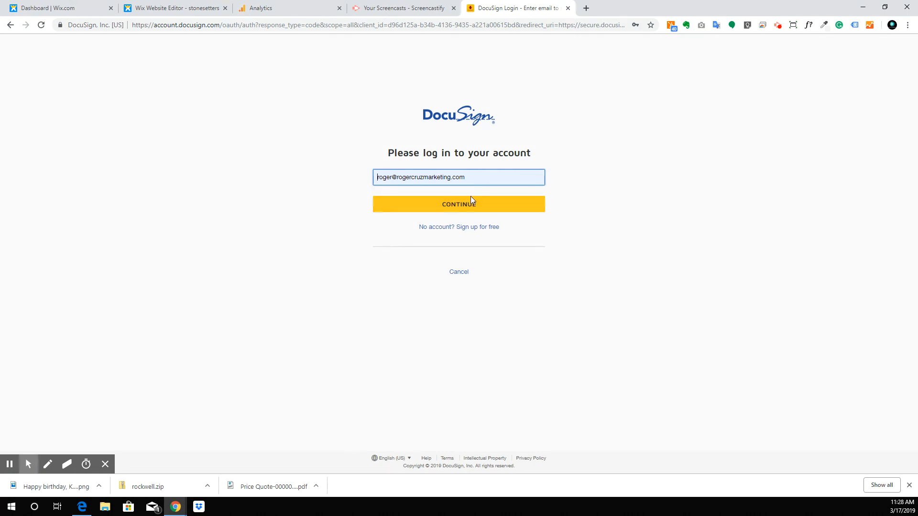
click(464, 206)
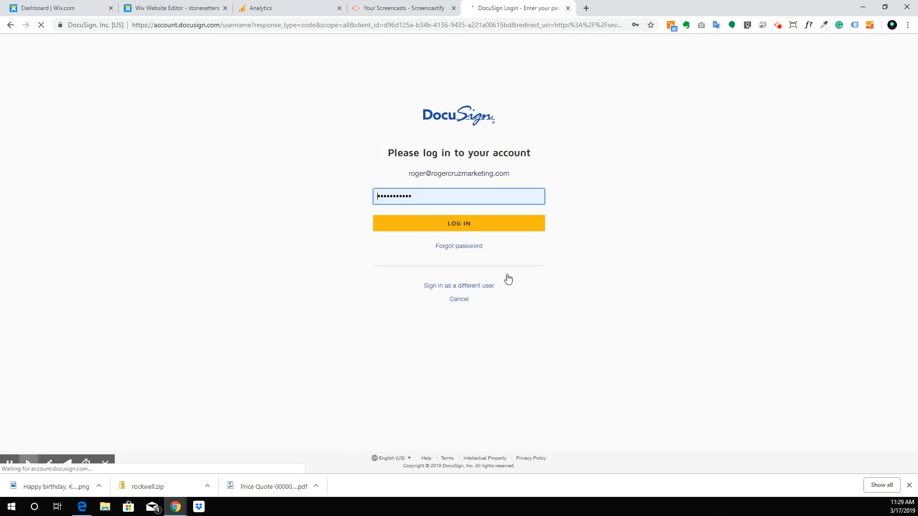
click(442, 224)
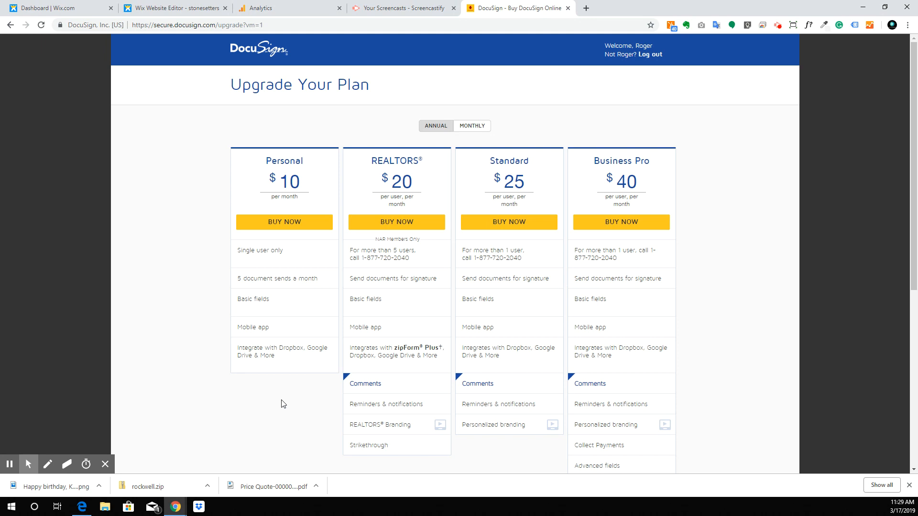
Step: Compare DocuSign plan prices under monthly versus annual billing
scroll(730, 393, down, 6)
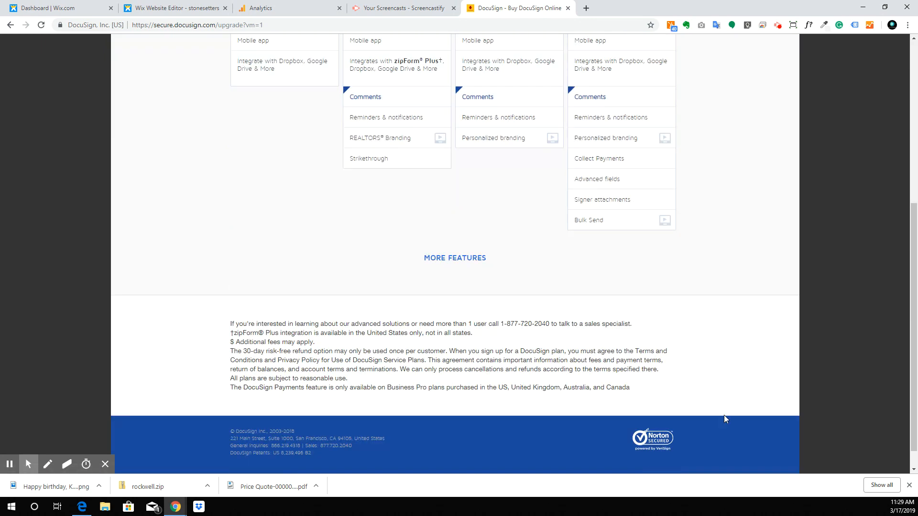
scroll(410, 368, up, 4)
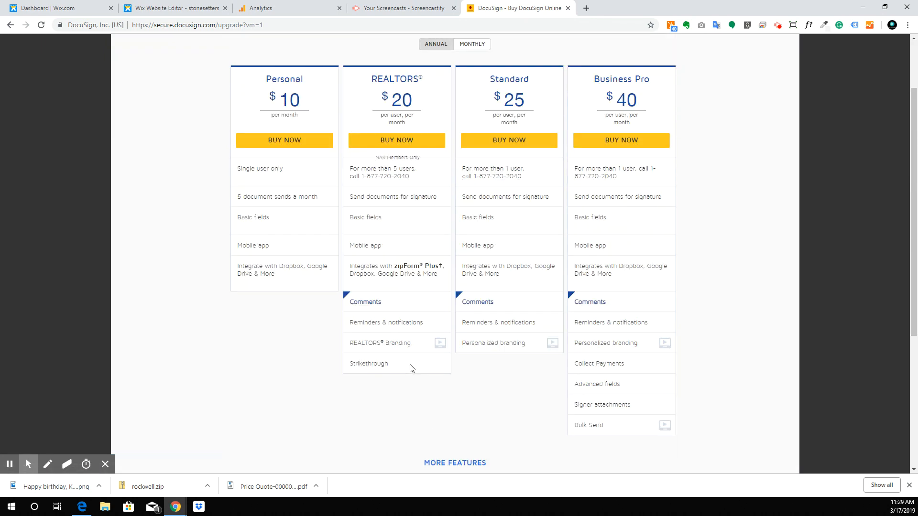
scroll(409, 369, up, 2)
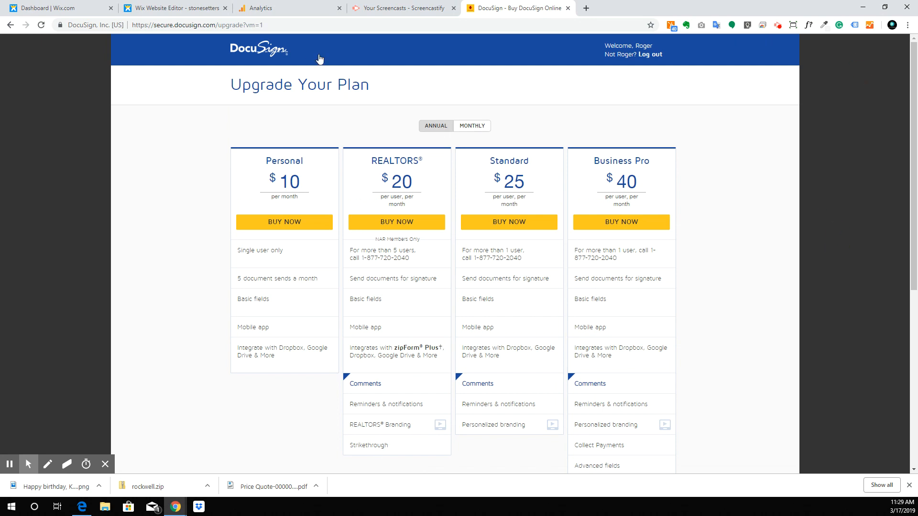
click(482, 127)
click(427, 127)
scroll(404, 207, down, 6)
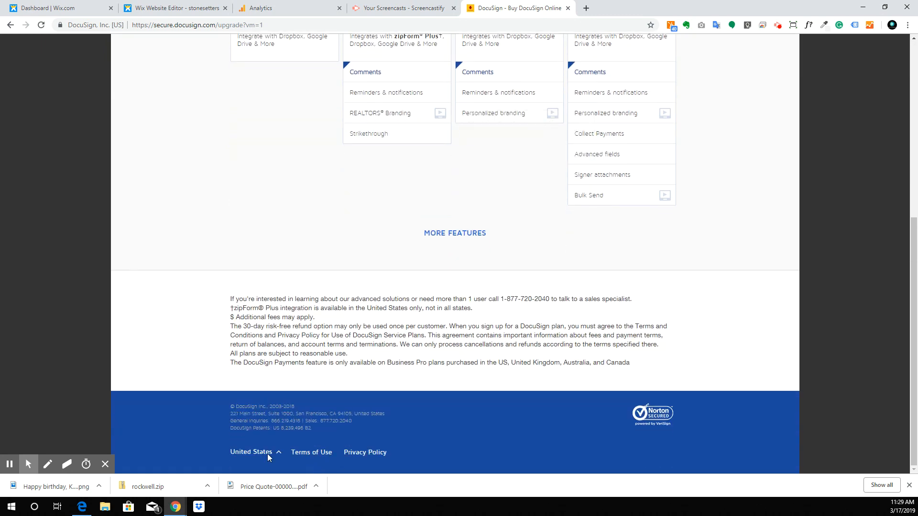
scroll(116, 382, up, 6)
Step: Open DocuSign's free-trial sign-up form, view the Industry list without choosing, then return to Wix
click(223, 26)
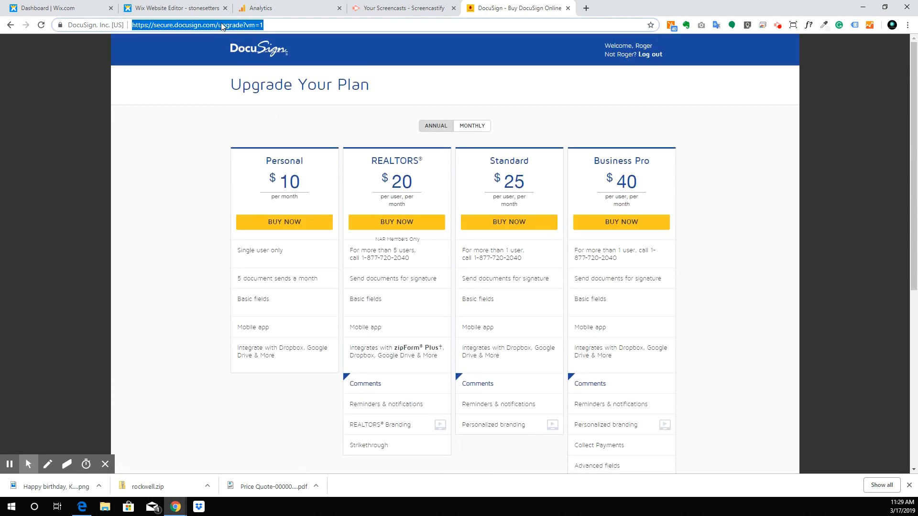
click(153, 51)
click(239, 50)
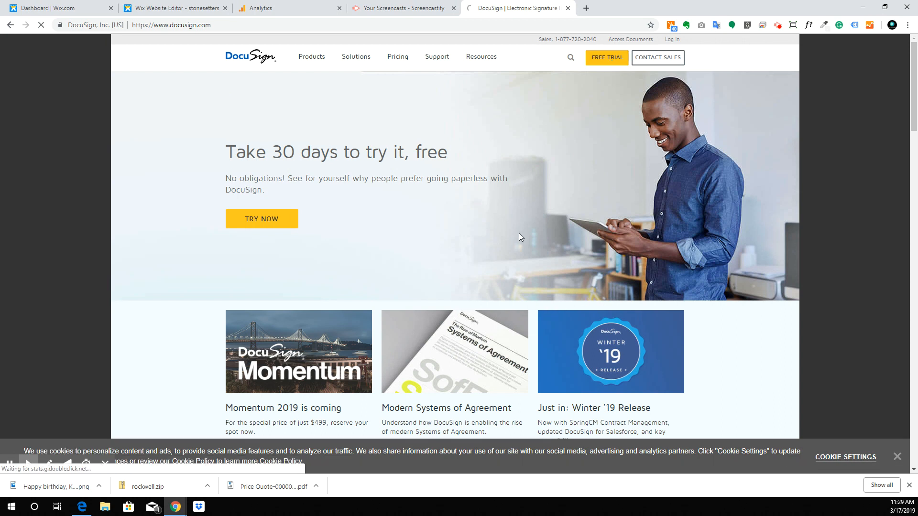
click(592, 58)
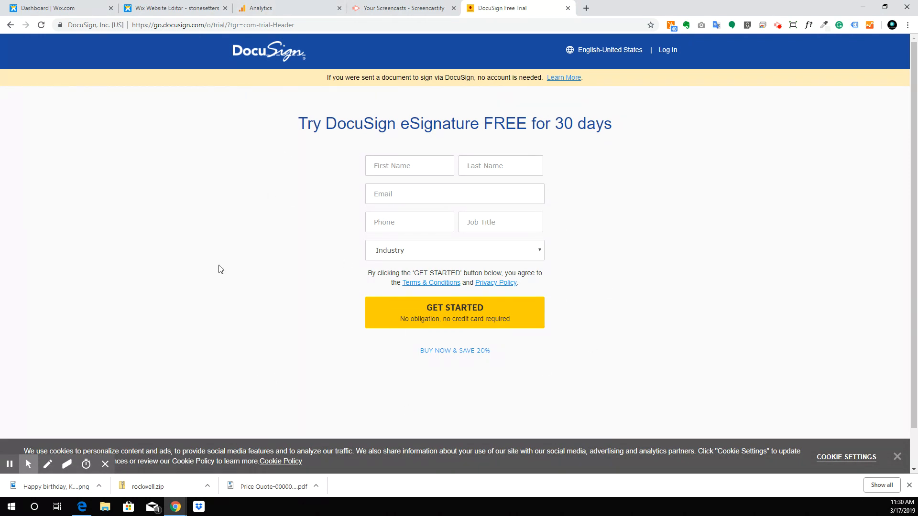
click(499, 250)
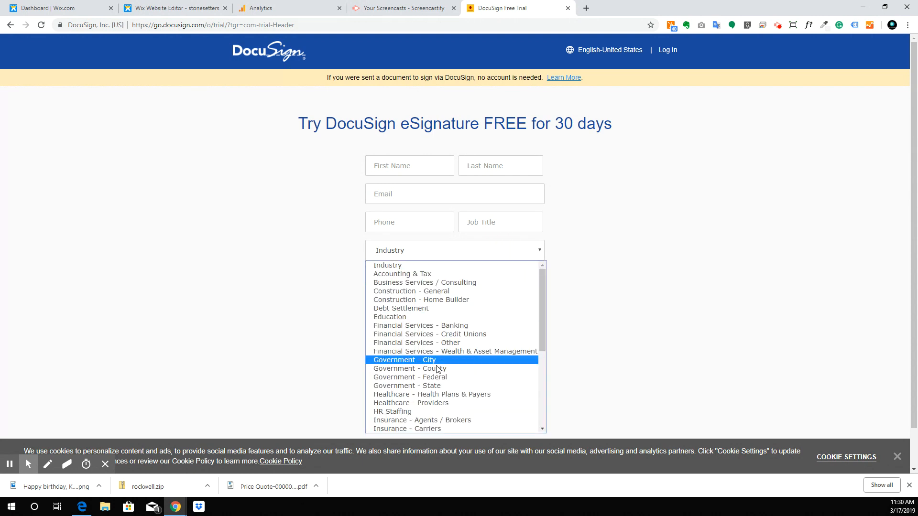
click(617, 308)
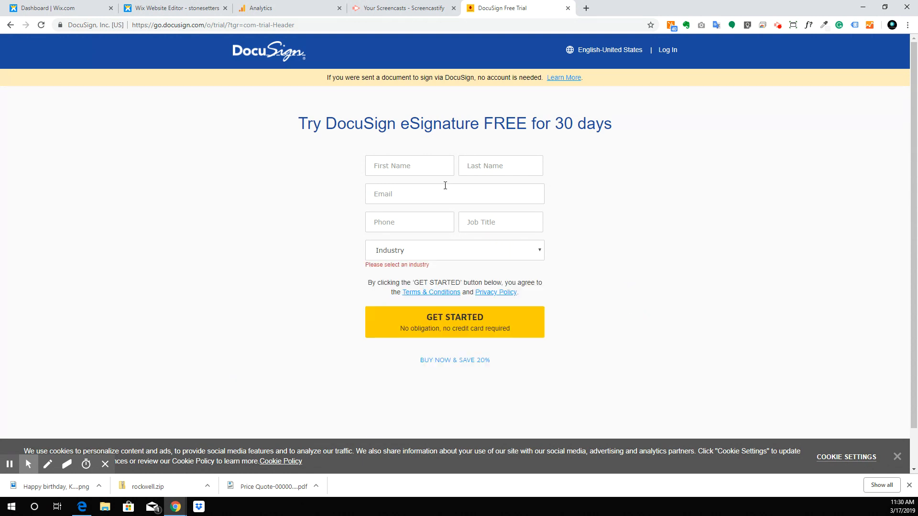
click(57, 6)
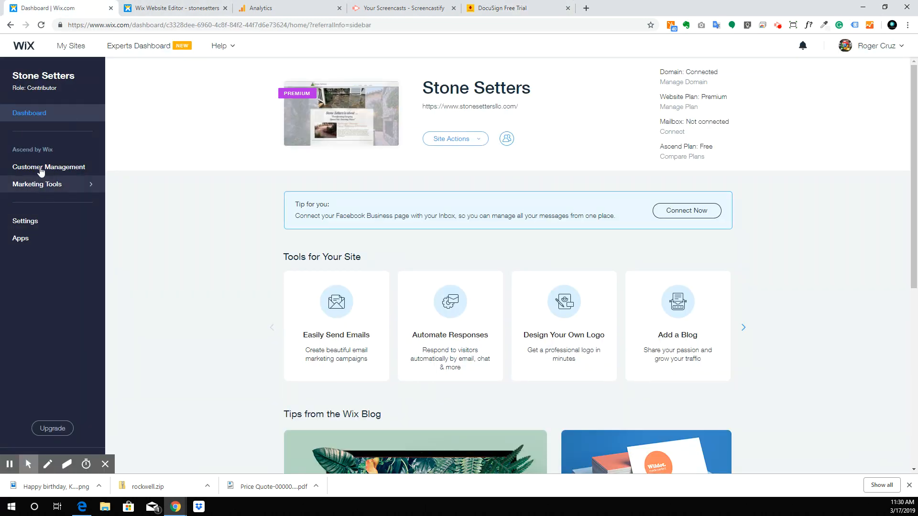
Step: Check the empty Price Quotes list under Customer Management, then view the empty Invoices page
click(41, 171)
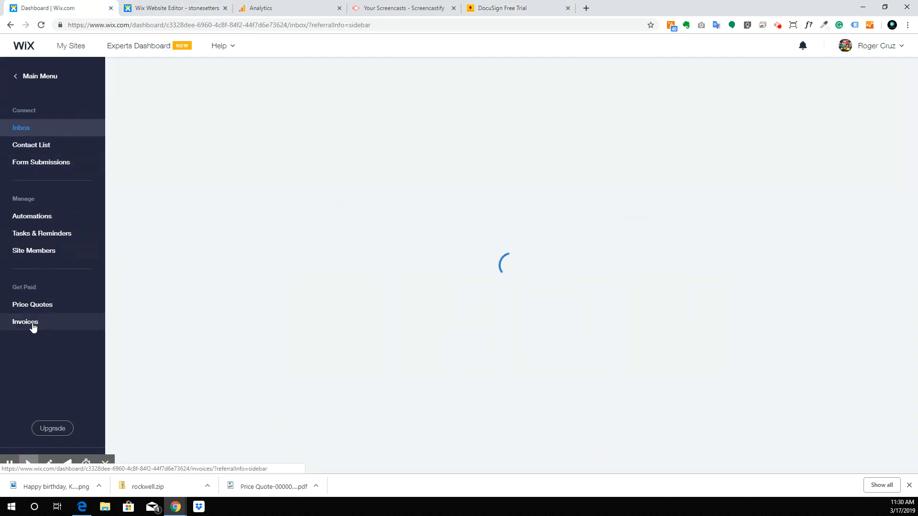
click(38, 306)
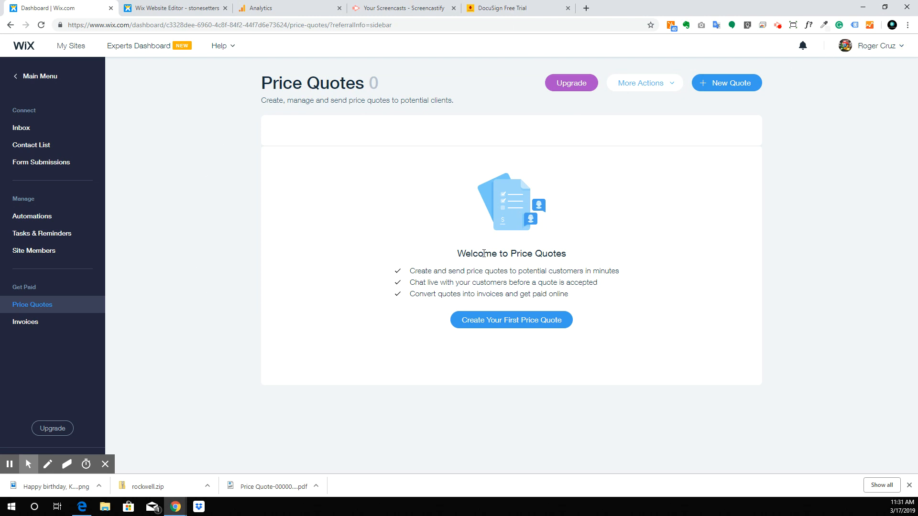
click(36, 322)
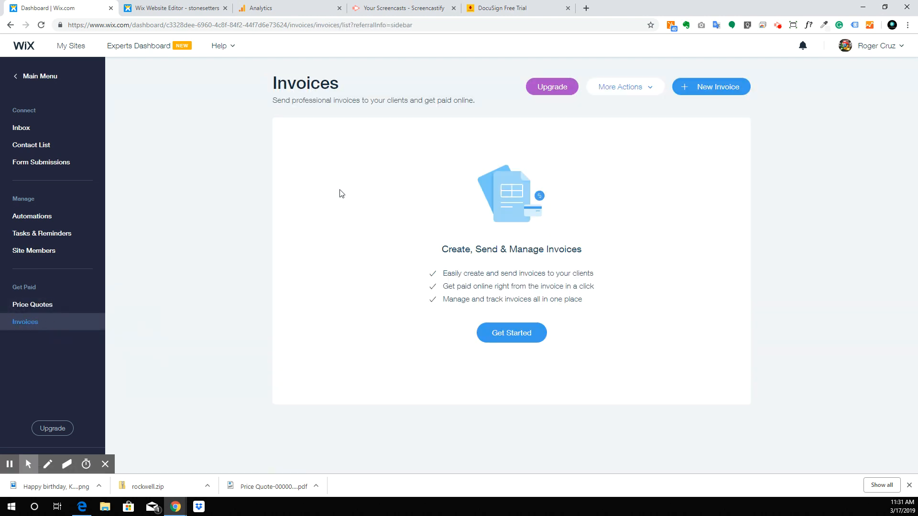
click(541, 9)
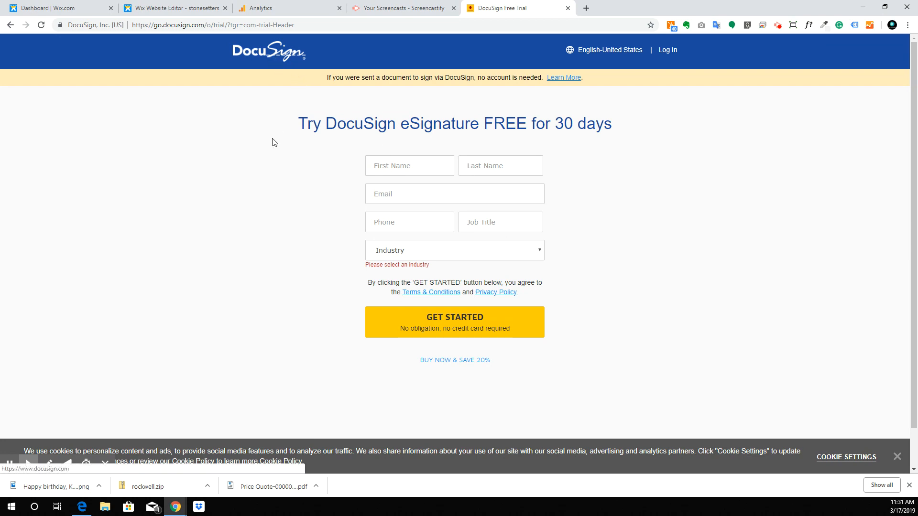
click(53, 4)
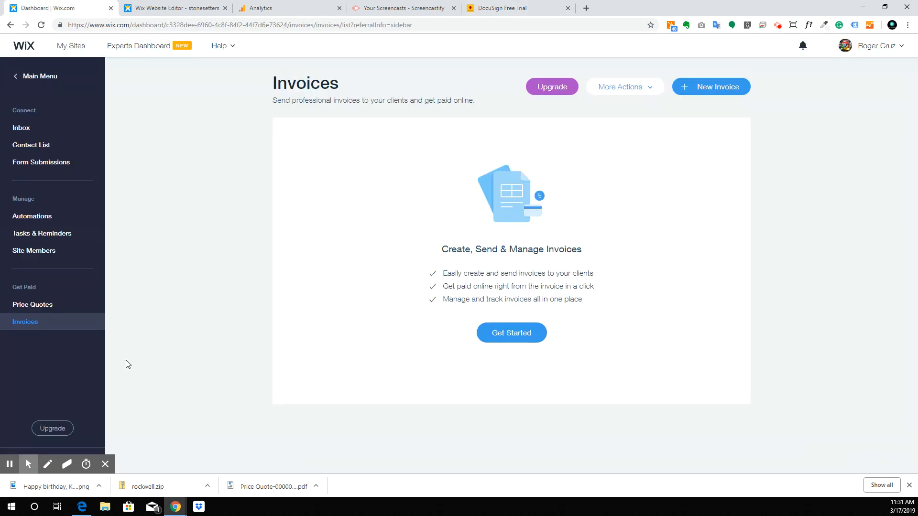
click(43, 308)
click(26, 323)
Step: Create the first price quote and inspect its empty Notes and Legal Terms fields
click(64, 311)
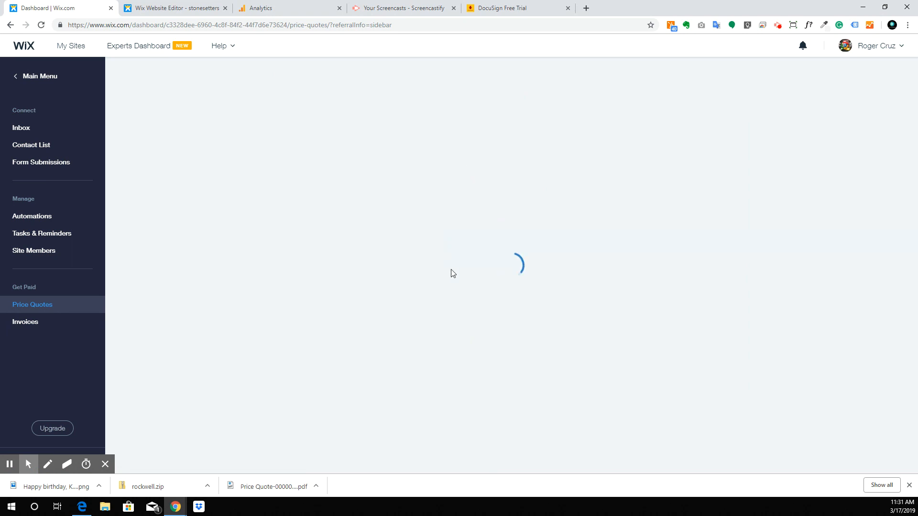
click(521, 325)
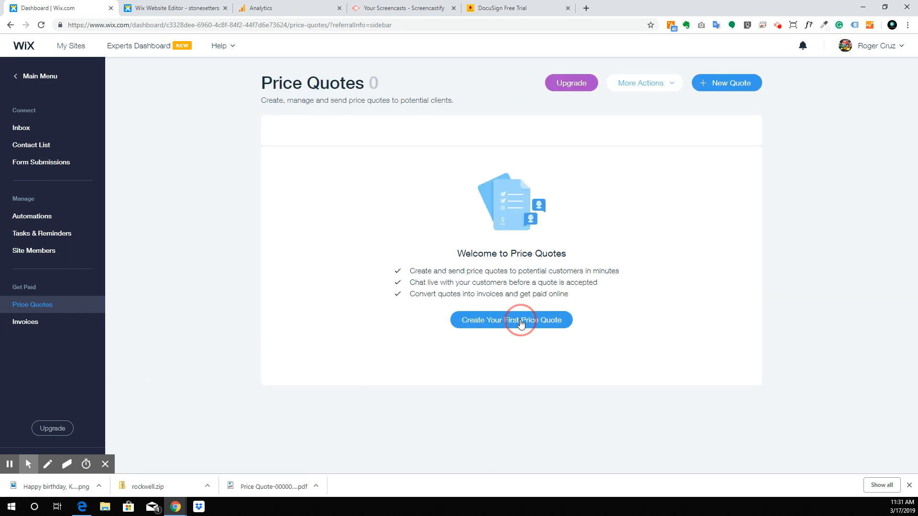
scroll(421, 293, down, 8)
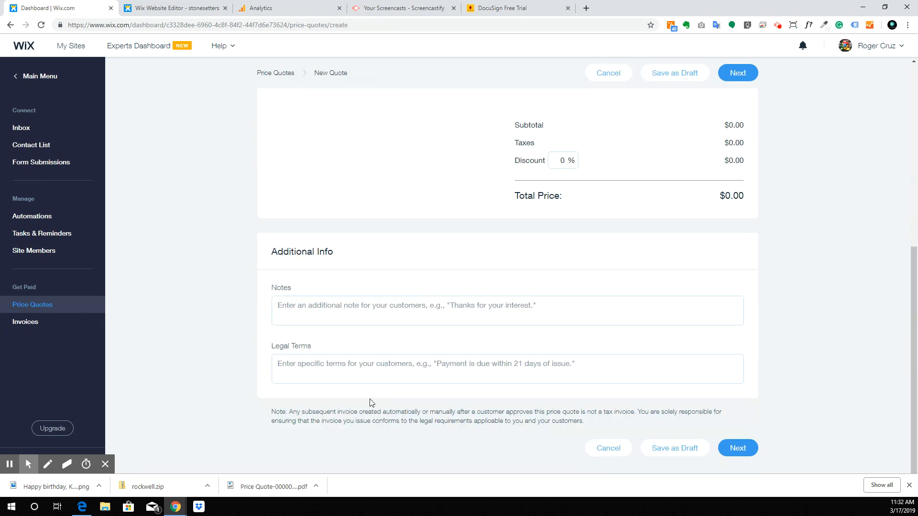
drag(275, 348, 331, 348)
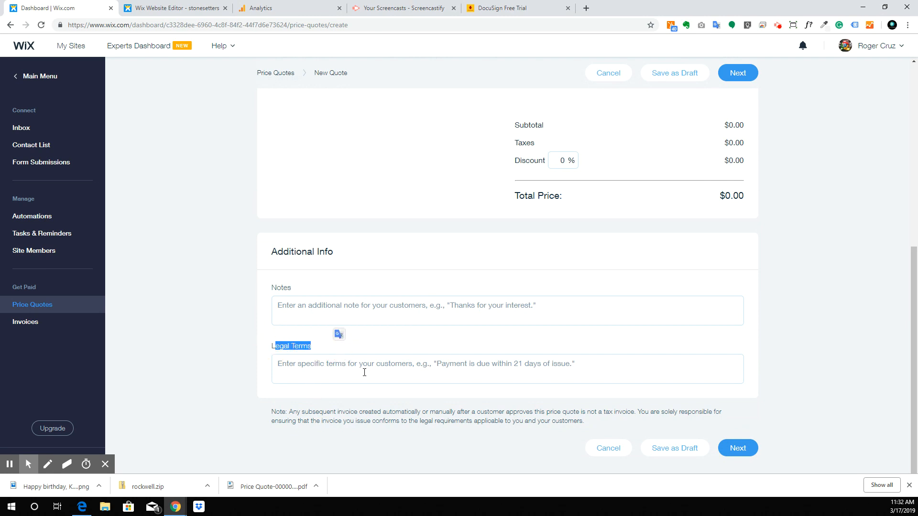
click(306, 364)
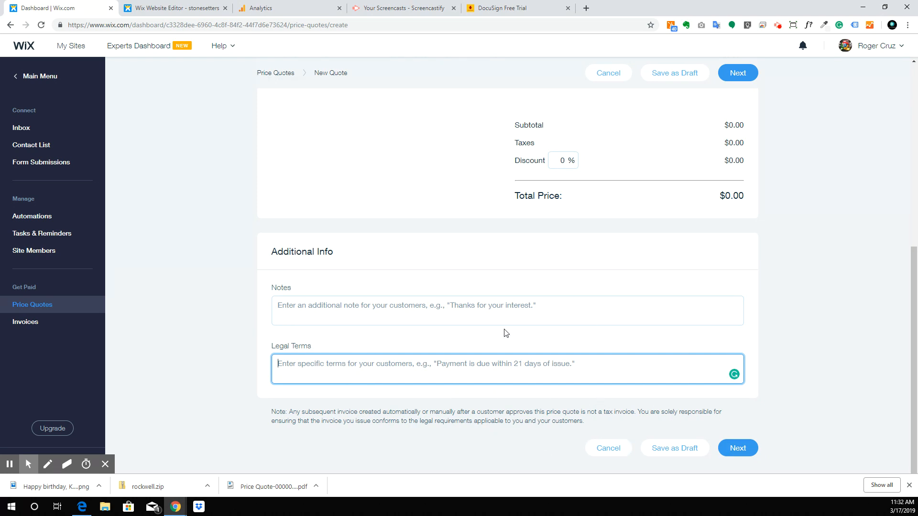
scroll(506, 333, up, 7)
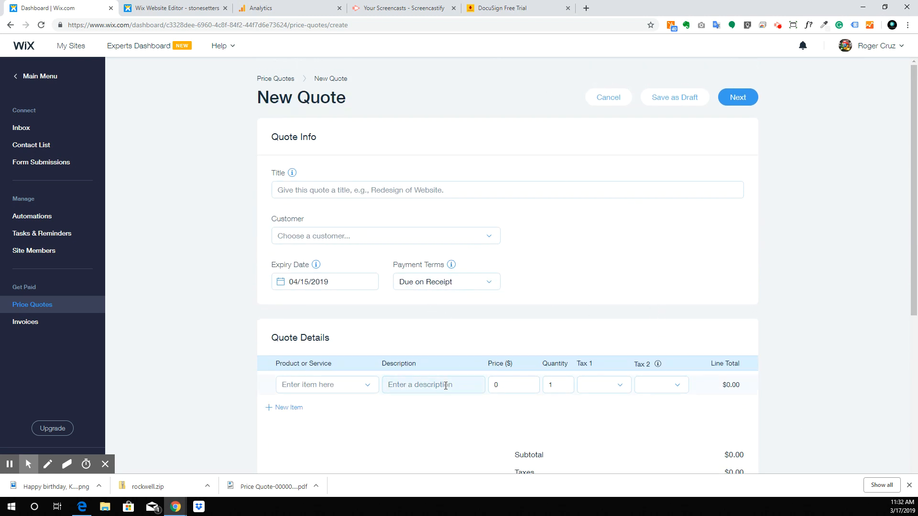
scroll(375, 279, down, 6)
click(377, 348)
click(384, 410)
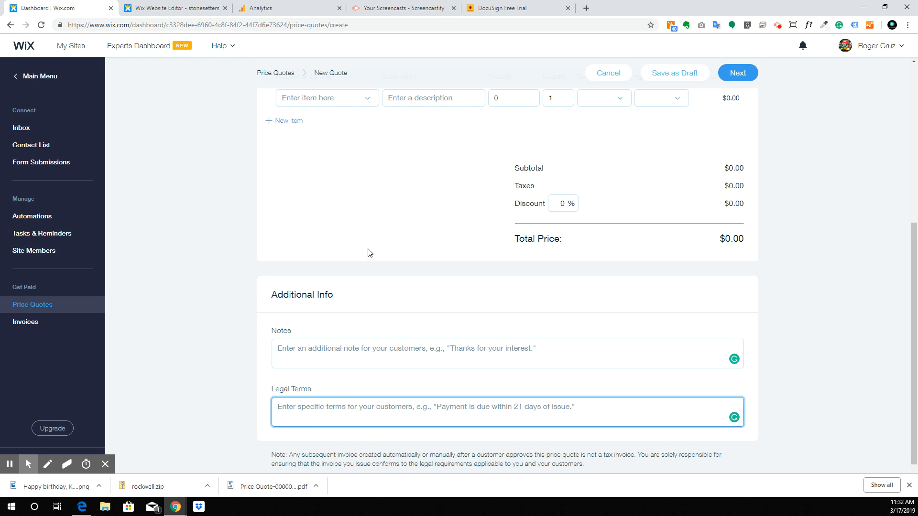
scroll(368, 252, up, 6)
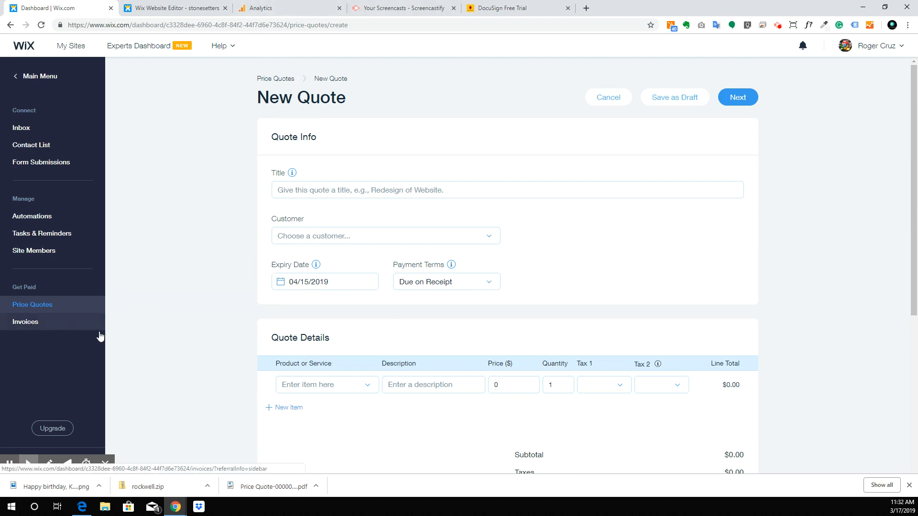
Step: Switch between the DocuSign free-trial tab and the Wix quote, ending on DocuSign
click(502, 8)
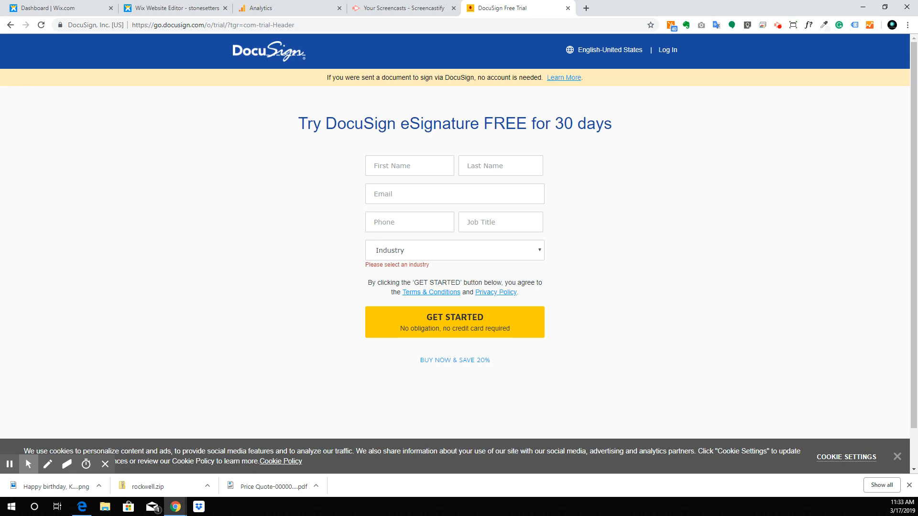
click(52, 6)
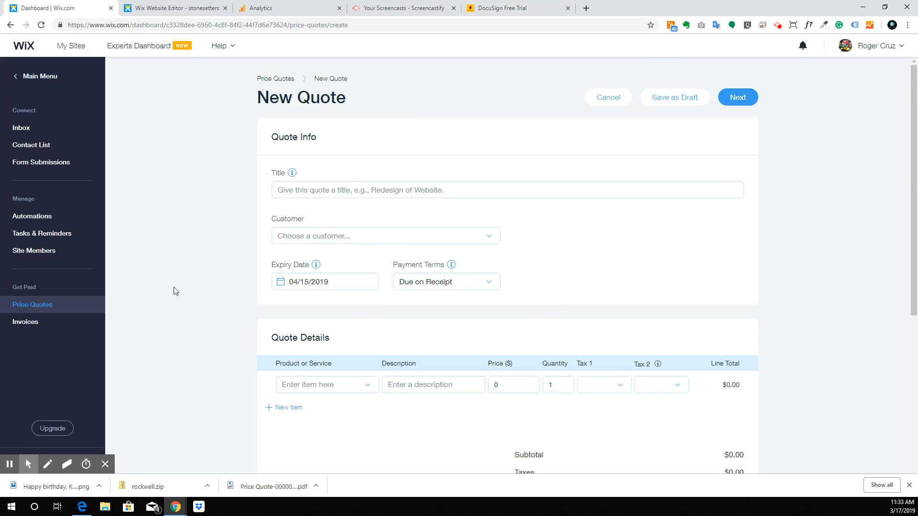
click(511, 4)
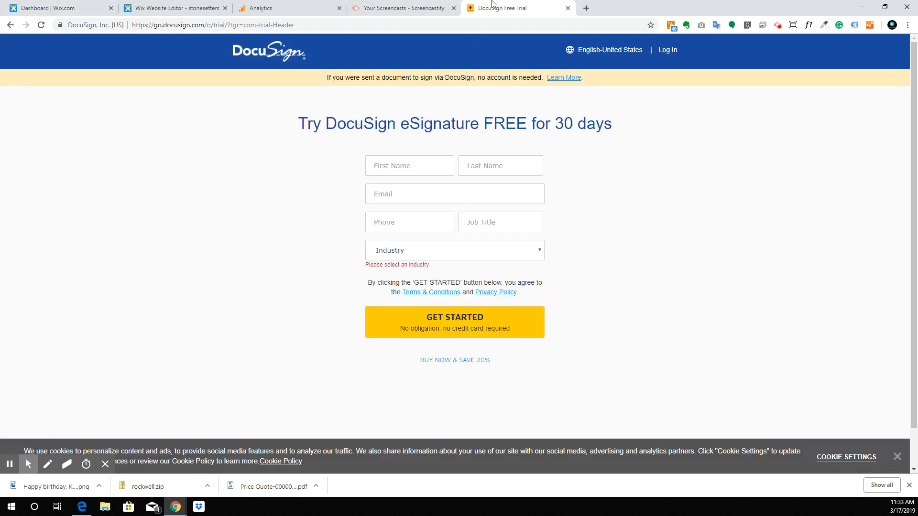